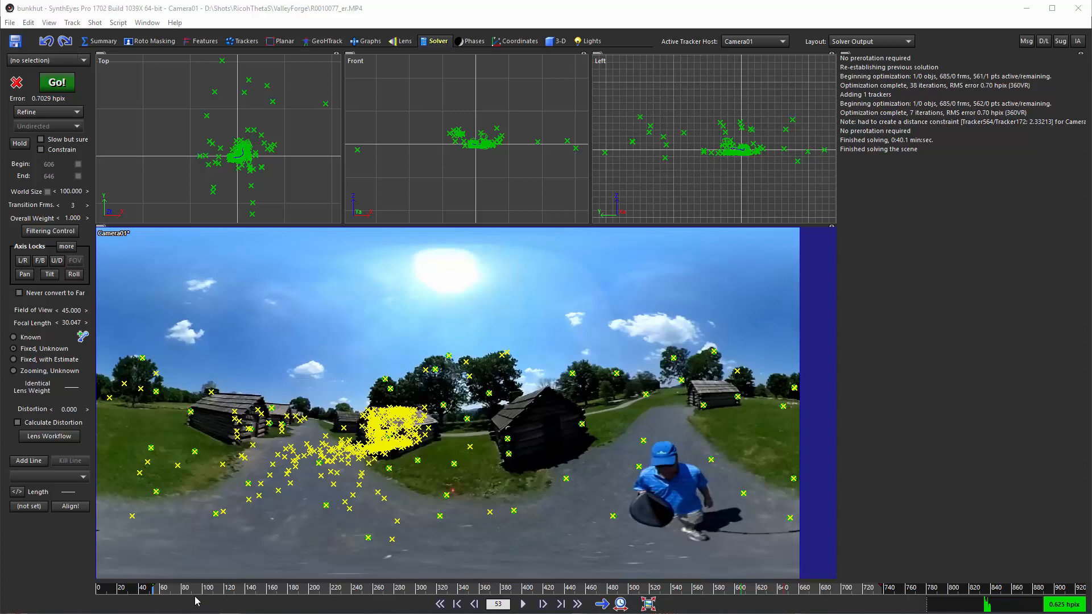
Examine the solved tracker cloud and camera path in the Top, Front and Left views at different frames of the shot
mouse_move(165, 595)
mouse_down()
mouse_move(888, 613)
mouse_move(152, 592)
mouse_up()
scroll(294, 153, up, 2)
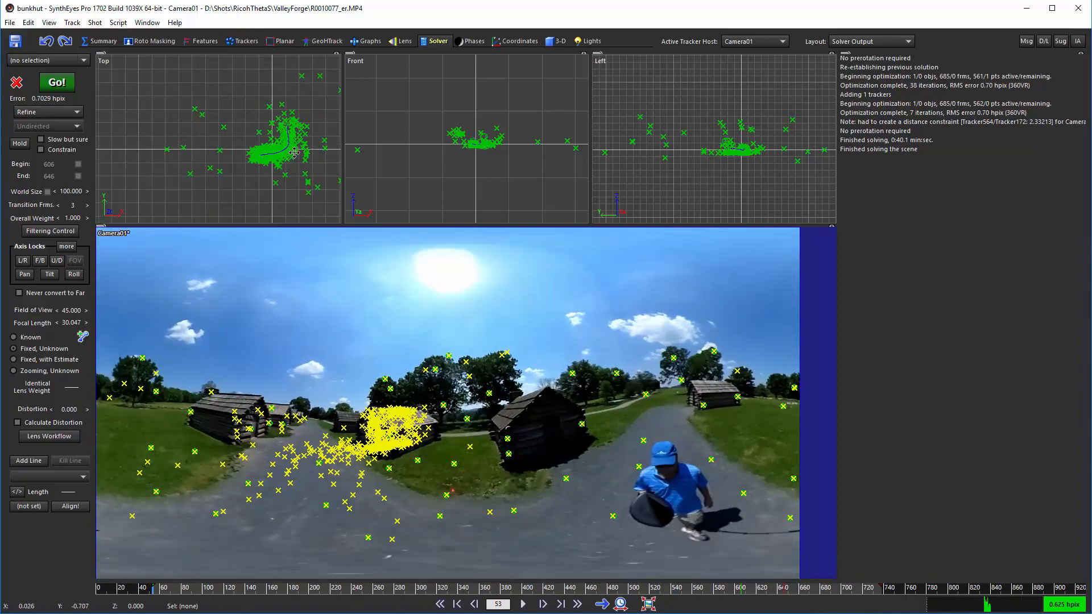
middle_drag(261, 157, 244, 160)
scroll(468, 146, up, 4)
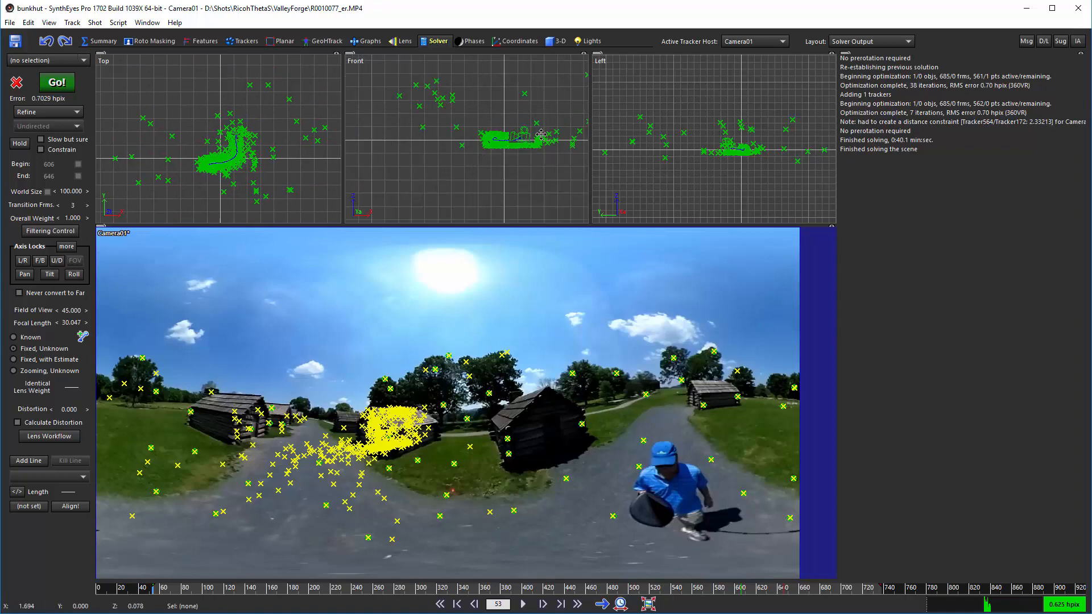
middle_drag(535, 134, 389, 149)
scroll(745, 142, up, 2)
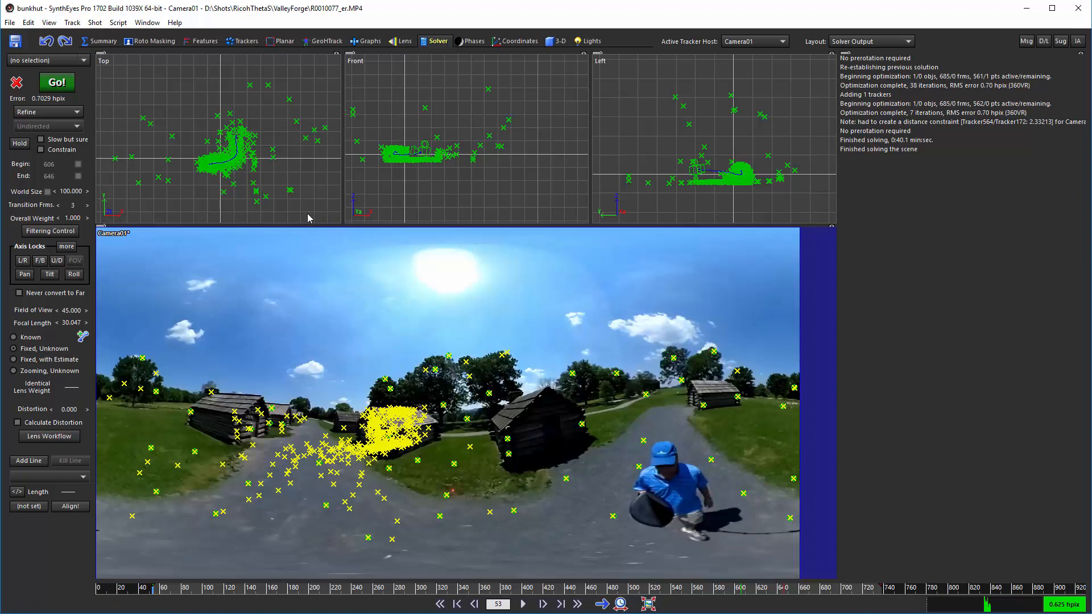
scroll(216, 159, up, 1)
scroll(200, 150, up, 1)
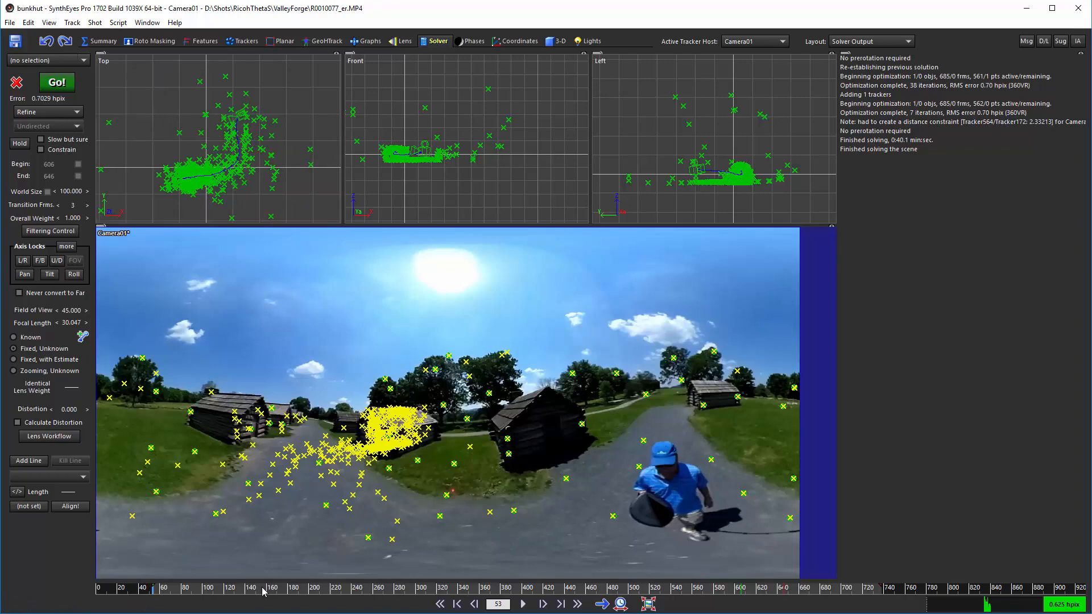
drag(262, 591, 154, 589)
drag(163, 592, 383, 589)
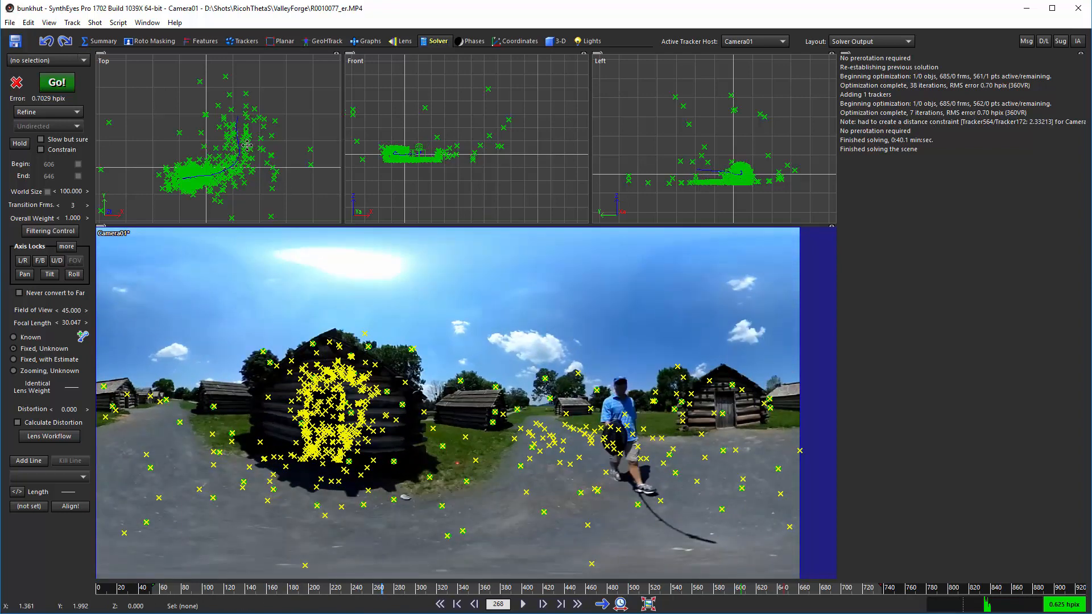
drag(210, 595, 153, 592)
click(236, 116)
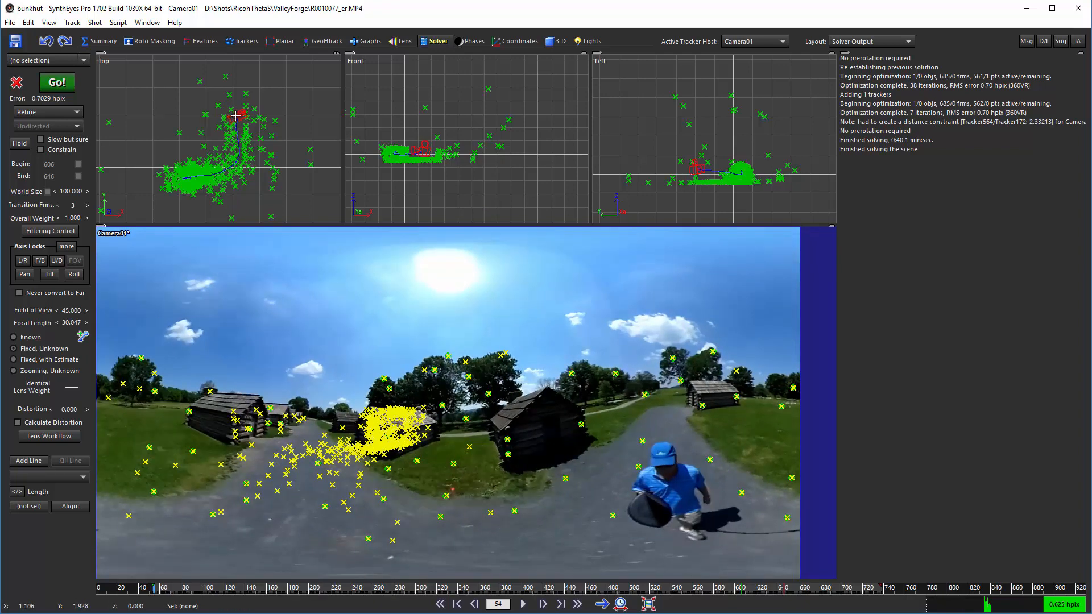
mouse_move(162, 588)
mouse_down()
mouse_move(465, 590)
mouse_move(555, 609)
mouse_move(530, 610)
mouse_move(882, 612)
mouse_move(39, 560)
mouse_up()
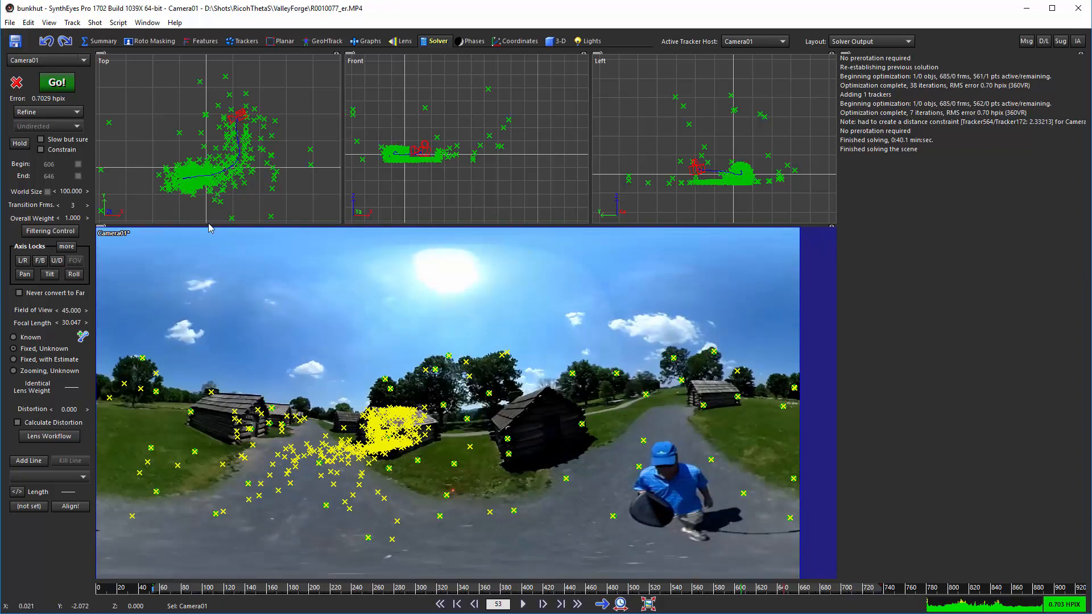
At frame 660, recolor Tracker558 on the hut's floor near the fireplace to magenta
click(751, 588)
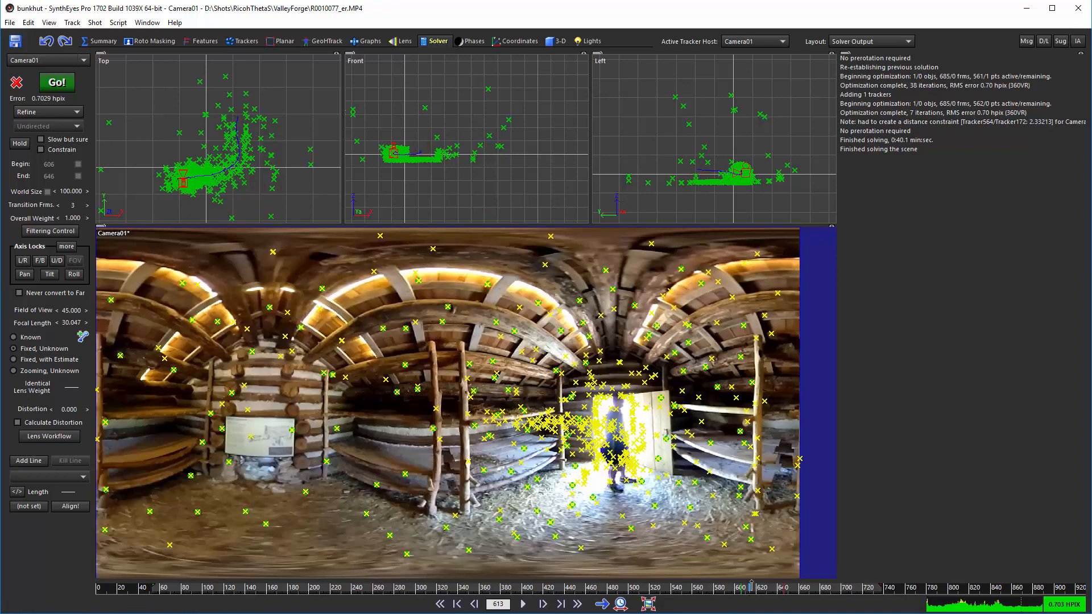
drag(751, 587, 802, 588)
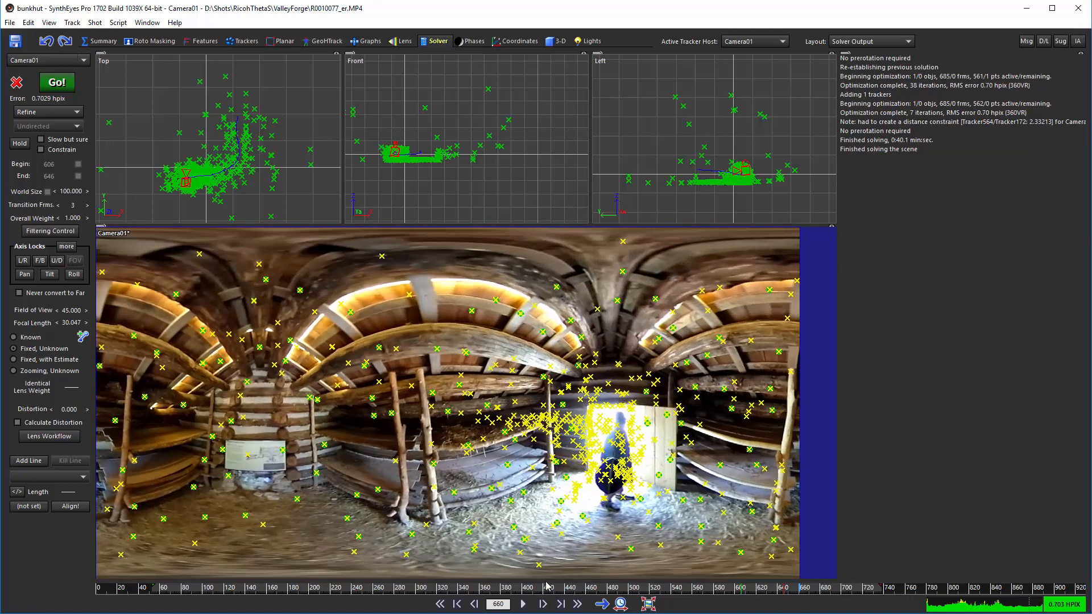
click(244, 517)
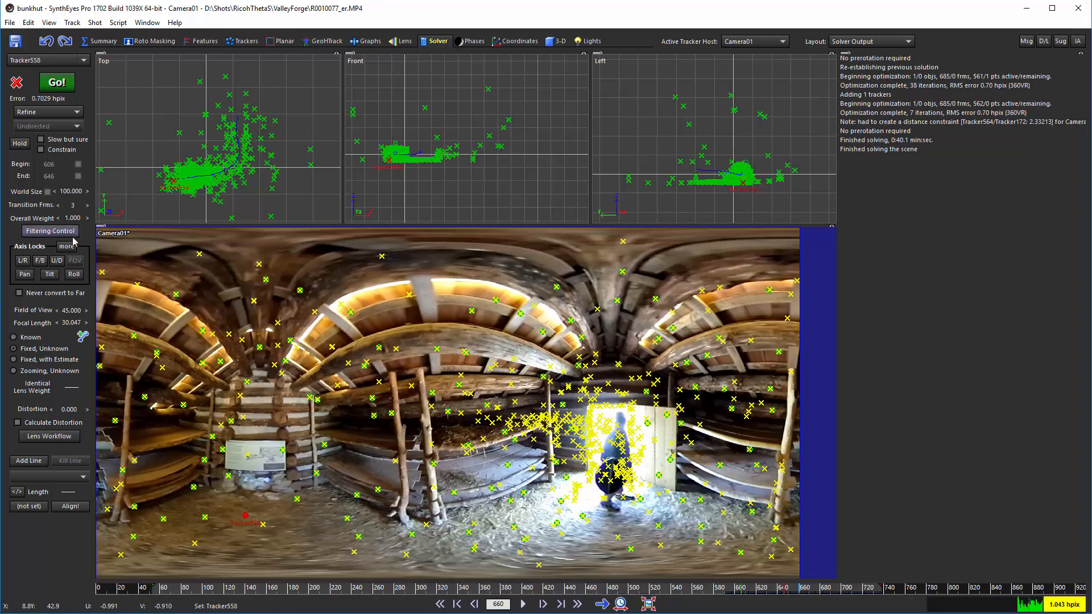
click(243, 41)
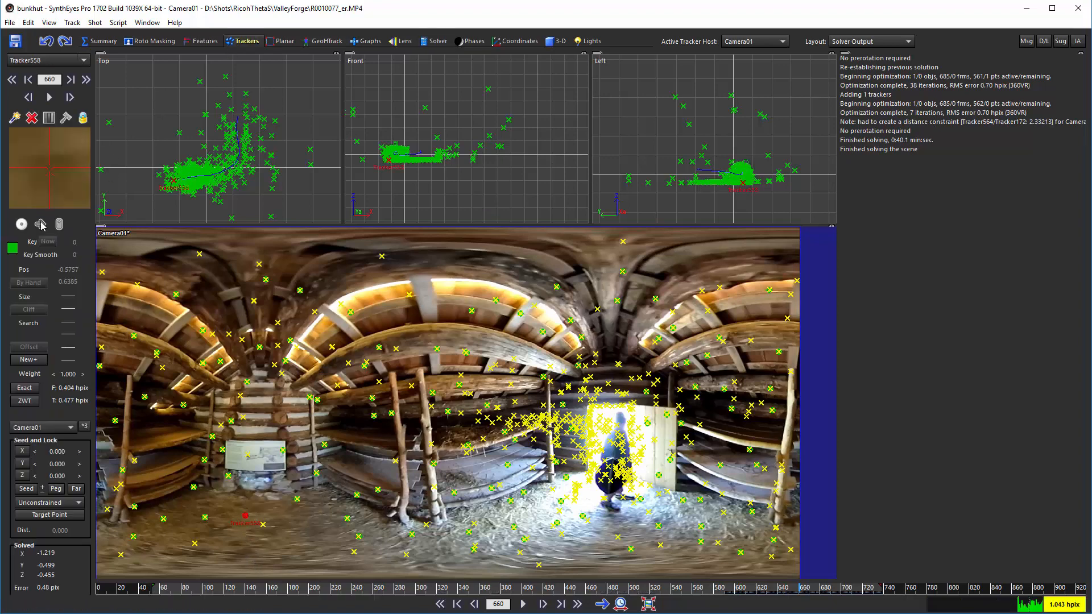
click(14, 248)
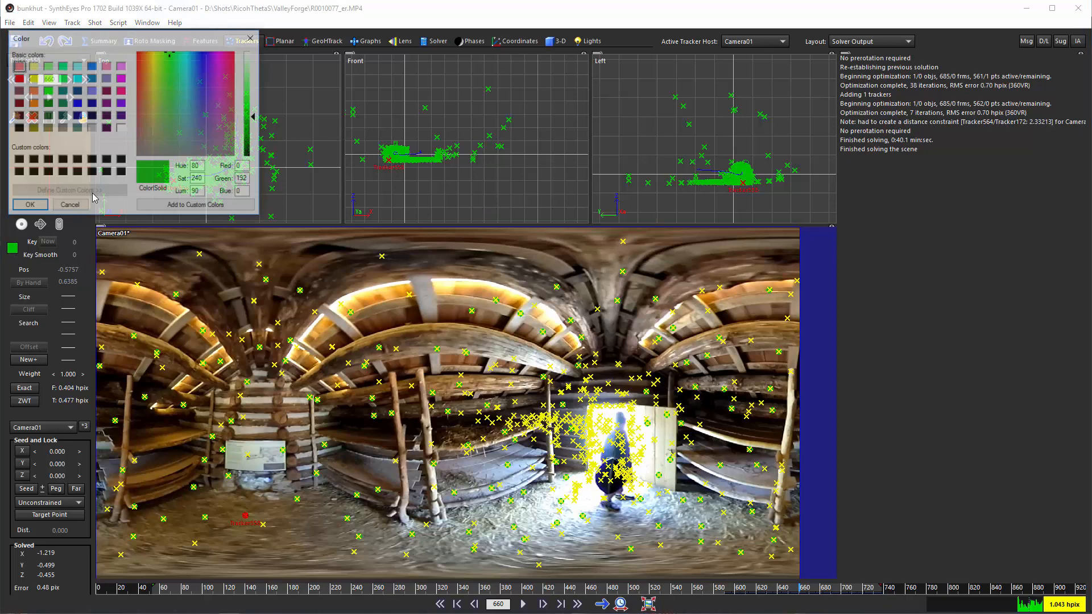
click(121, 78)
click(34, 208)
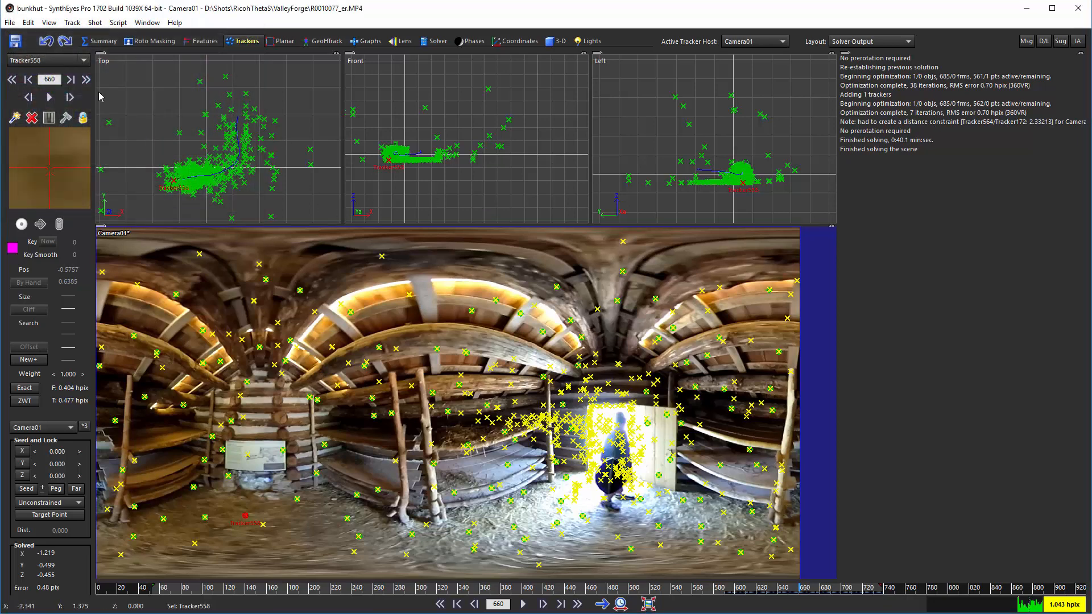
Apply a three-point coordinate system with Tracker13 as origin, Tracker135 locked at Y 20, and the magenta floor tracker on the XY plane
click(498, 43)
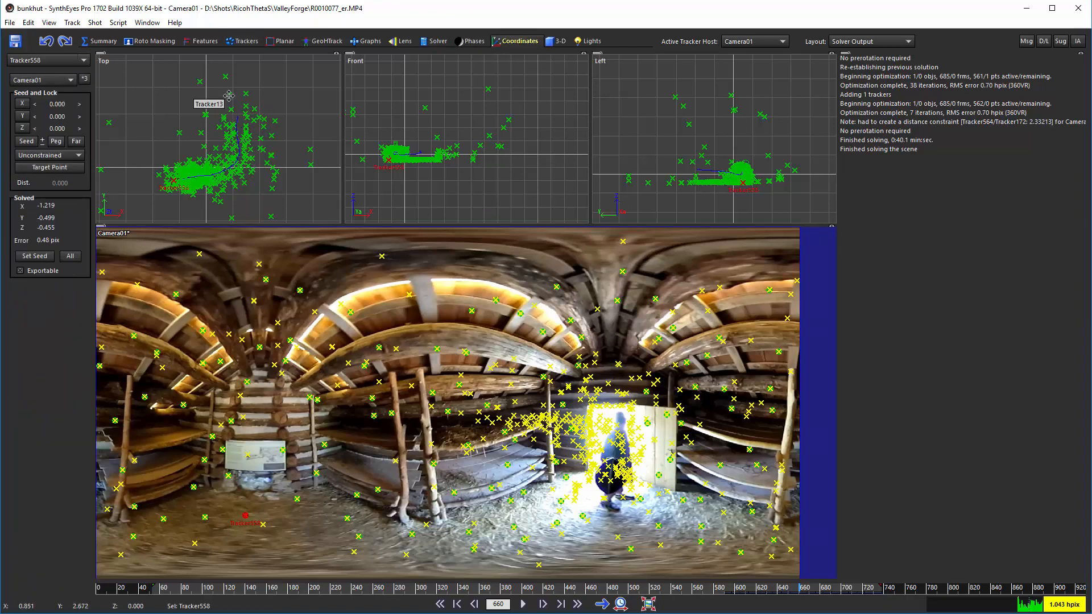
click(85, 80)
click(230, 95)
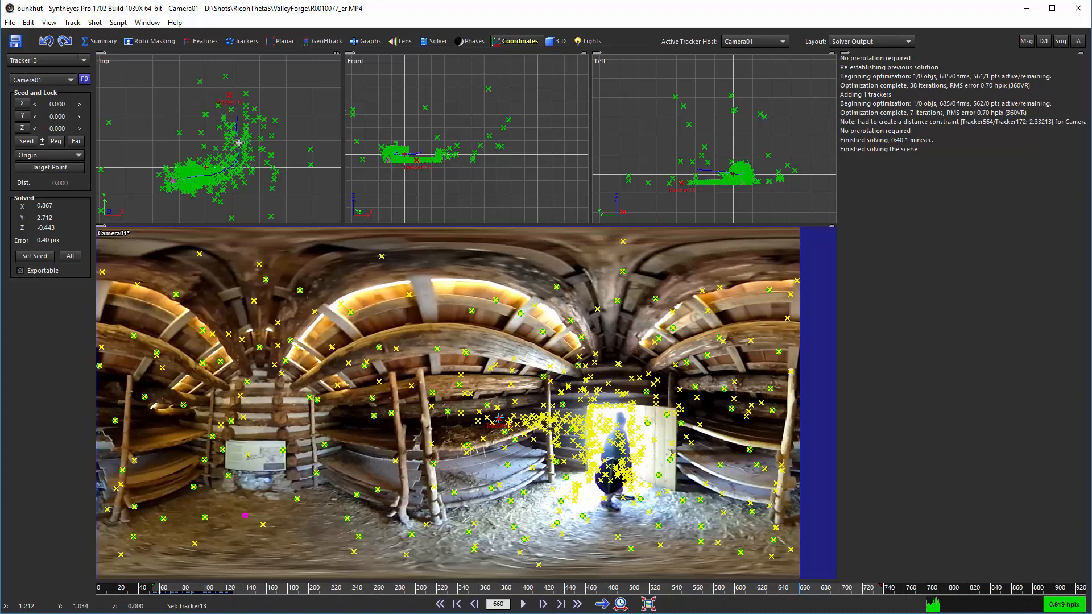
click(244, 185)
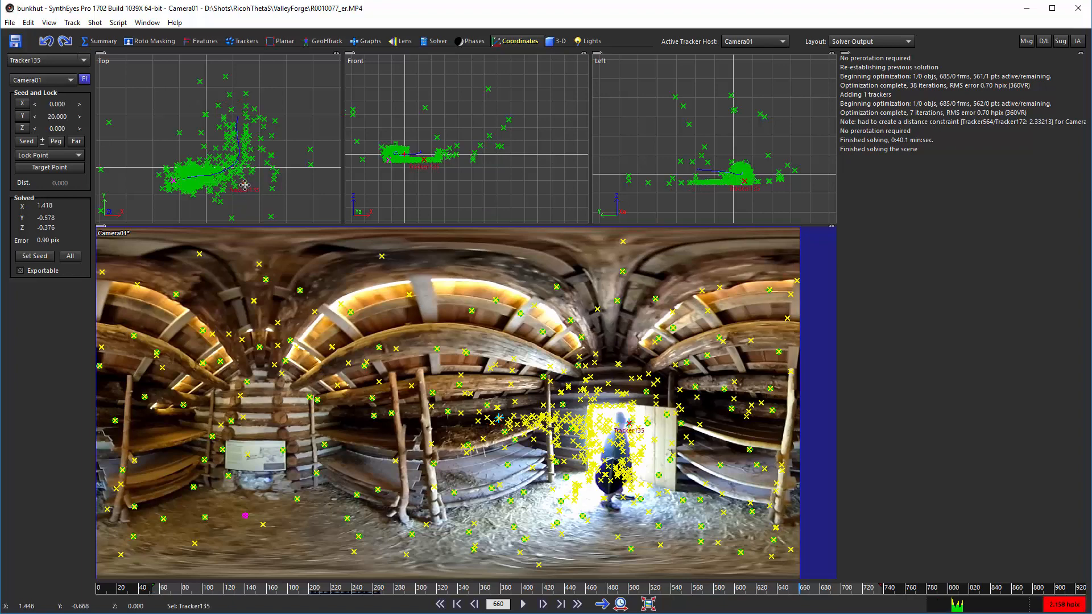
scroll(168, 179, up, 3)
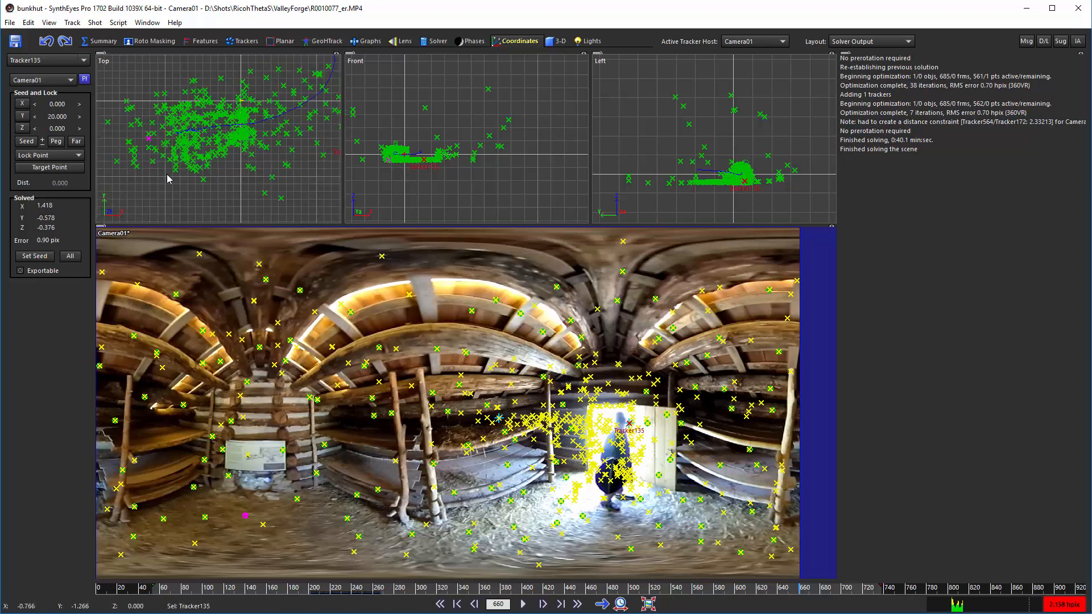
click(147, 139)
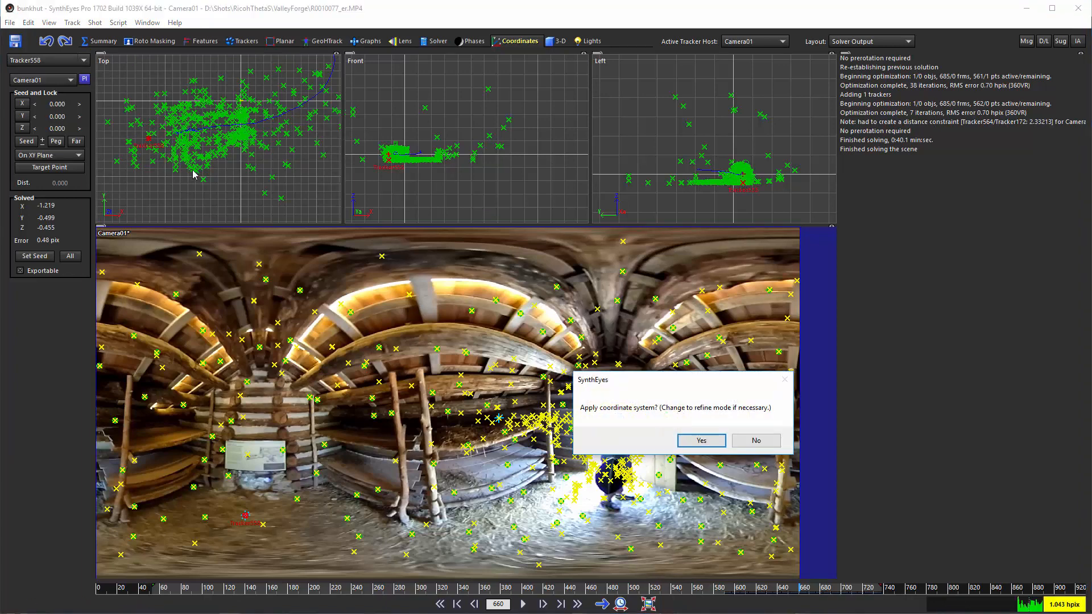
click(707, 442)
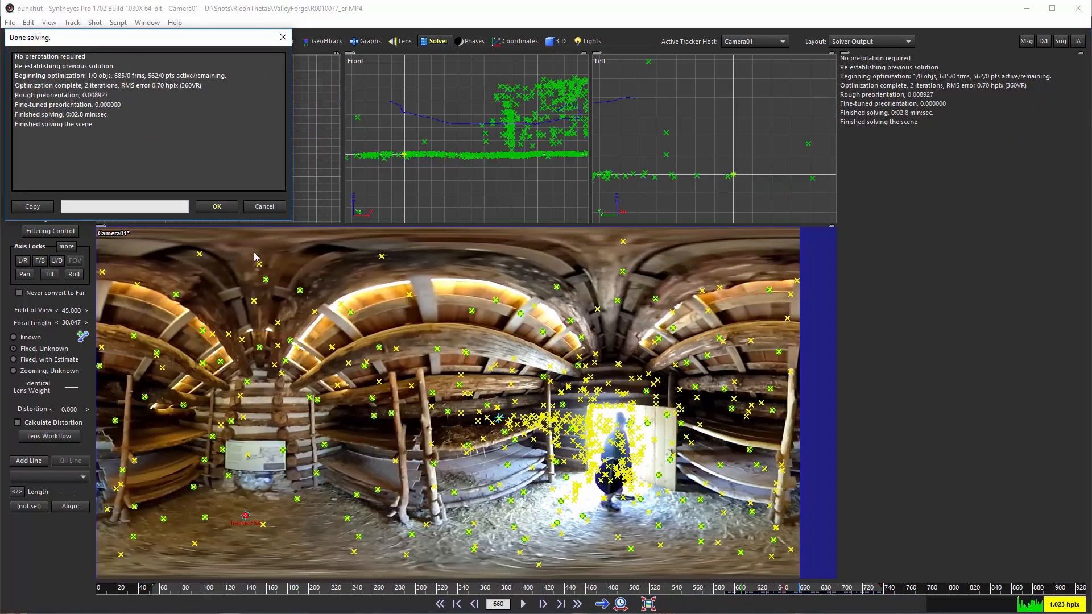
click(218, 207)
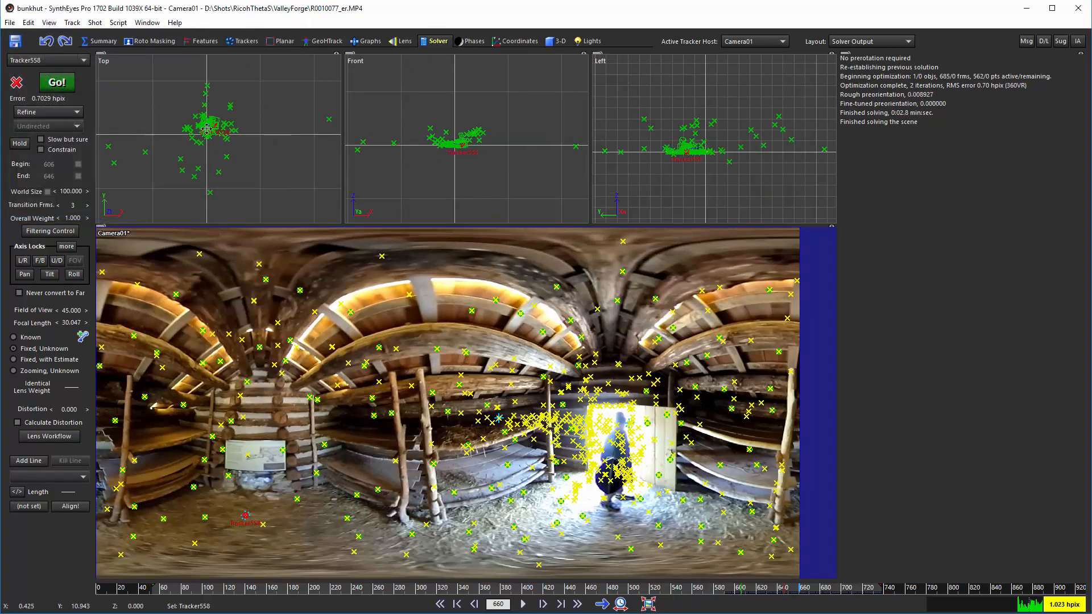
Review the realigned tracker cloud and camera path from above while playing through the whole shot
scroll(206, 129, up, 6)
scroll(207, 129, up, 2)
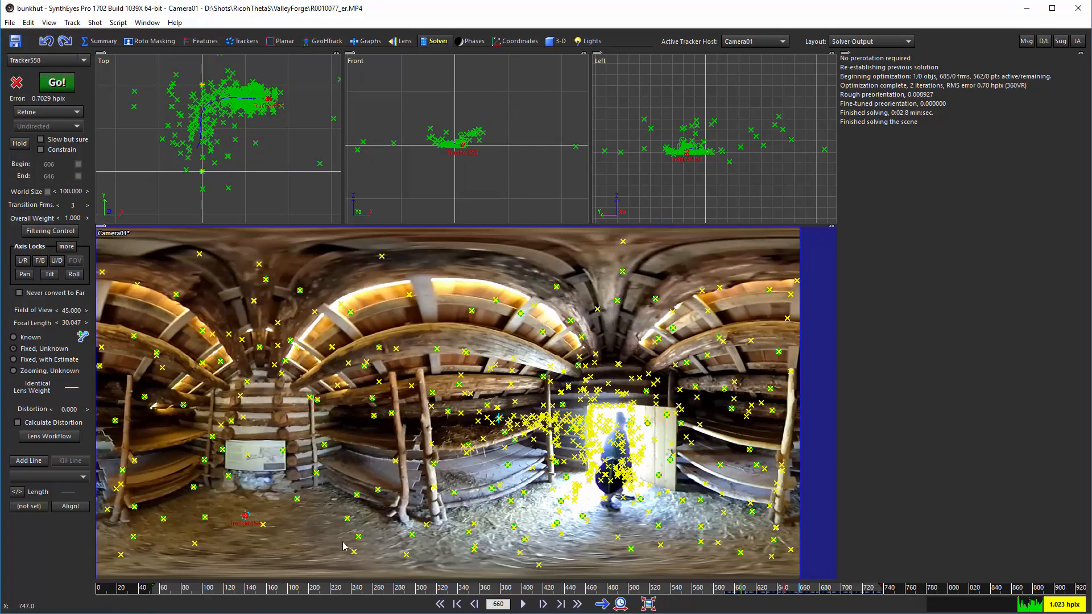
drag(166, 593, 970, 604)
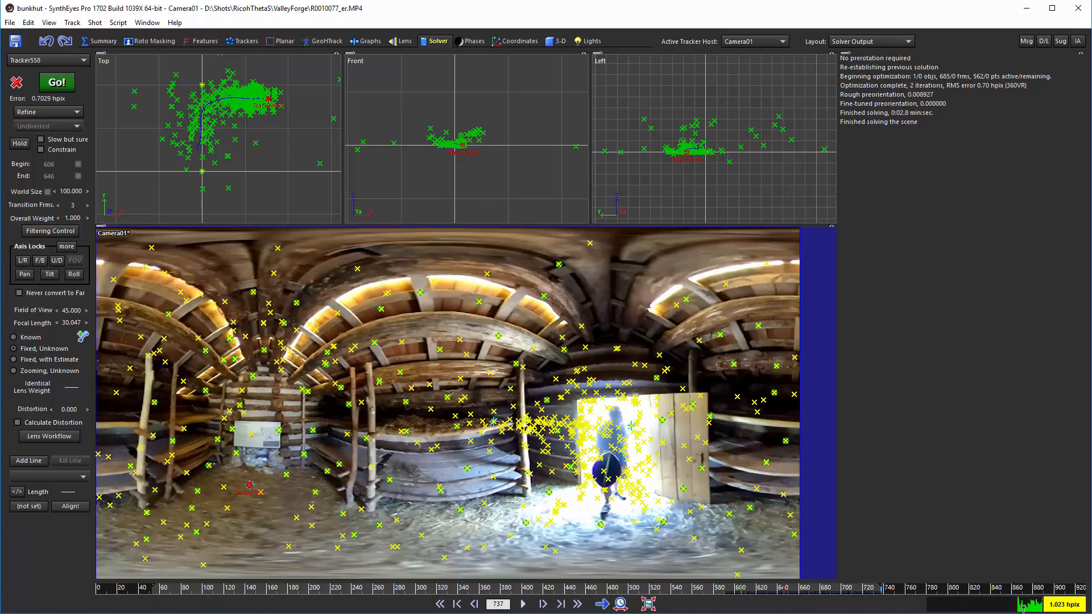
drag(880, 589, 2, 549)
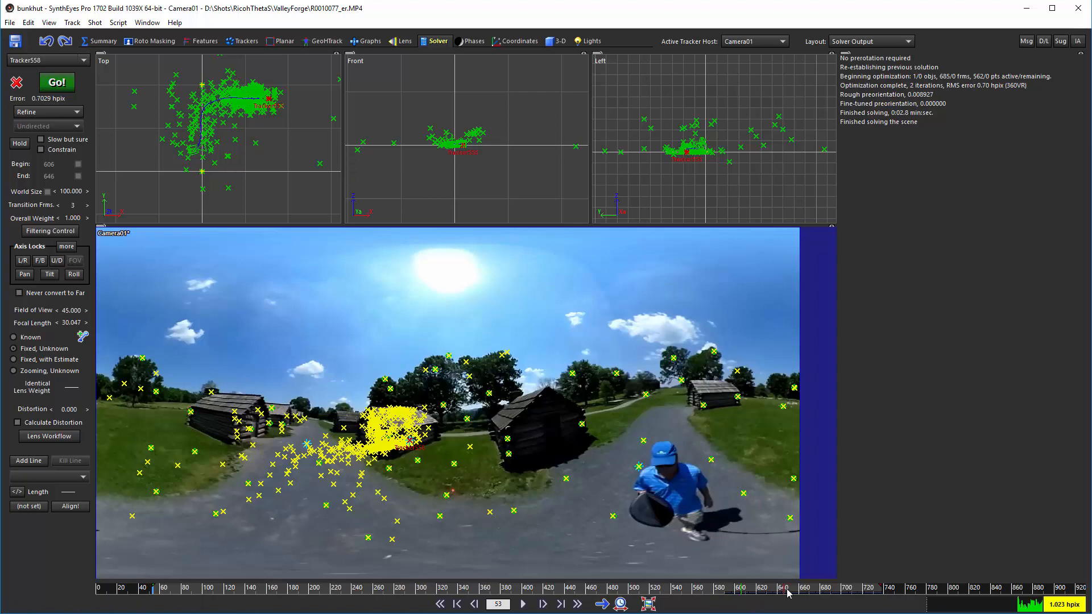
At frame 381, link Tracker325 at the foot of the hut's door frame to Tracker297 at its upper corner
drag(560, 591, 498, 580)
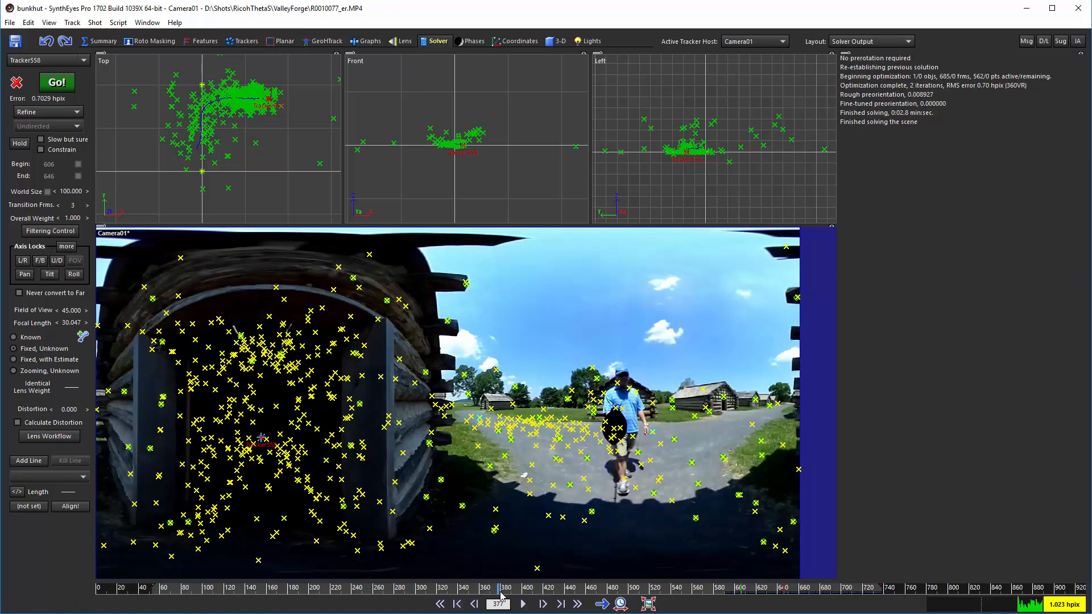
mouse_move(491, 591)
mouse_down()
mouse_move(444, 589)
mouse_move(523, 587)
mouse_move(503, 588)
mouse_up()
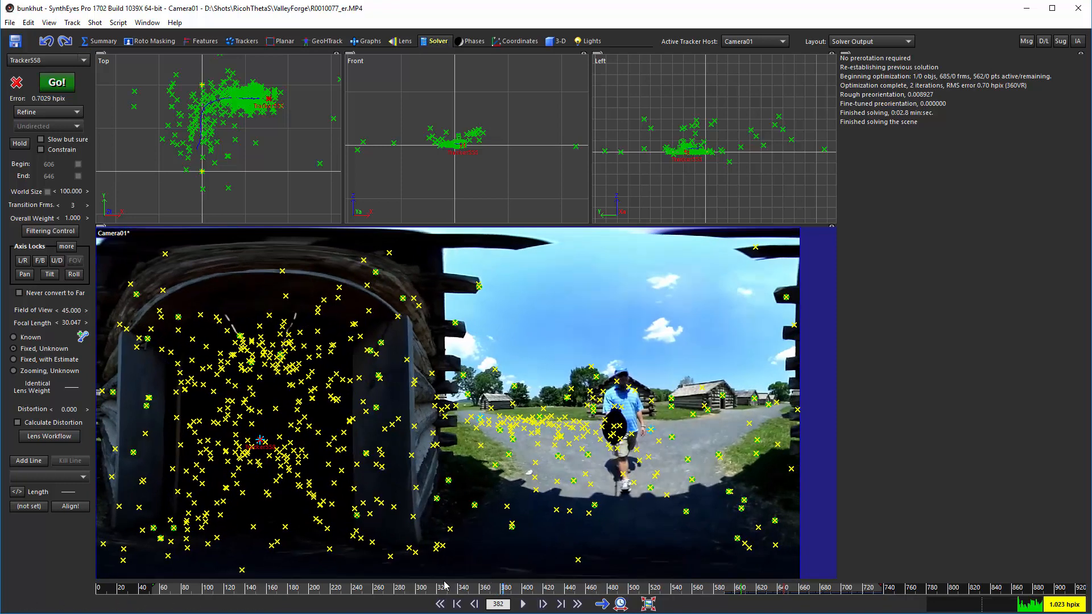
click(500, 588)
drag(500, 588, 501, 588)
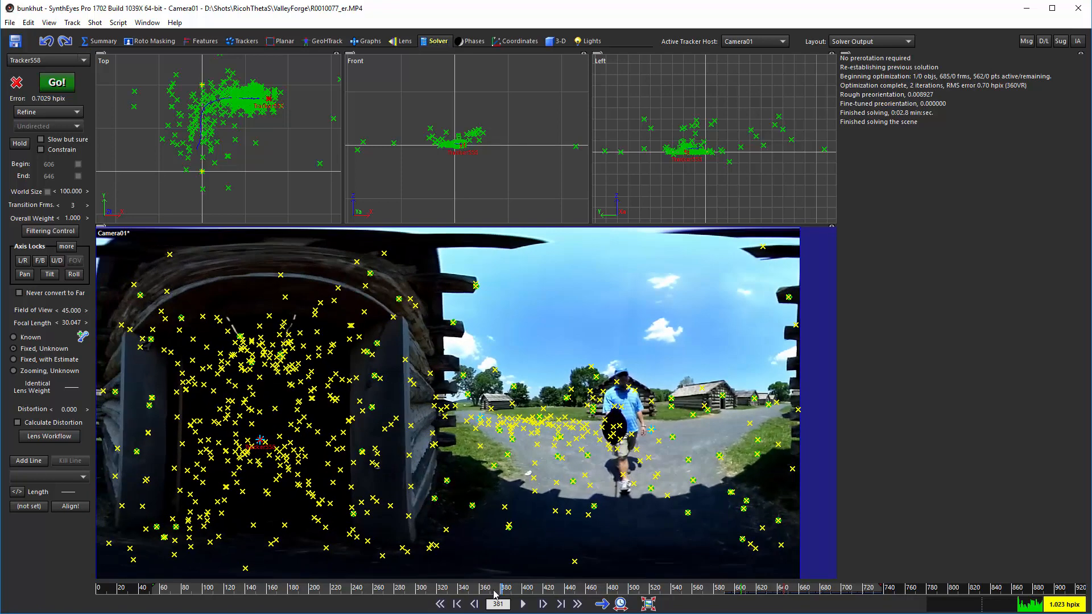
click(385, 557)
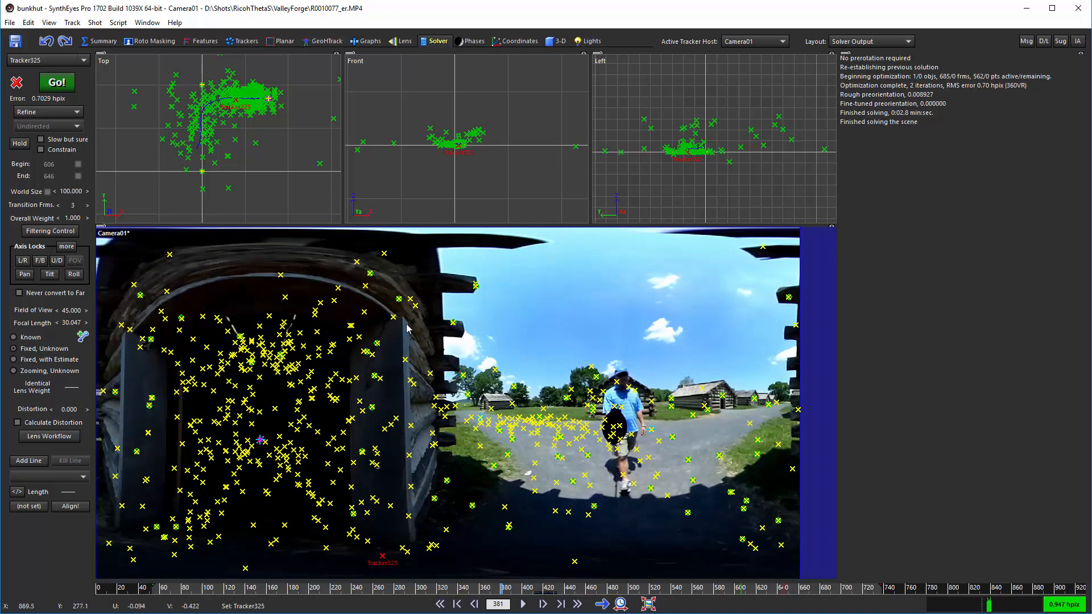
mouse_move(391, 316)
key(alt)
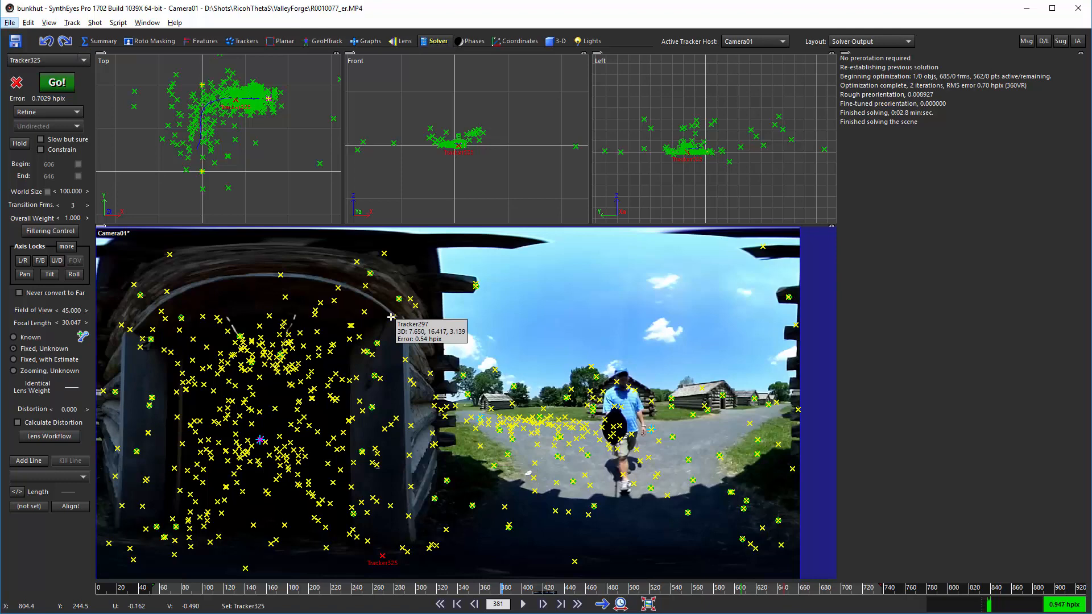
alt+click(392, 316)
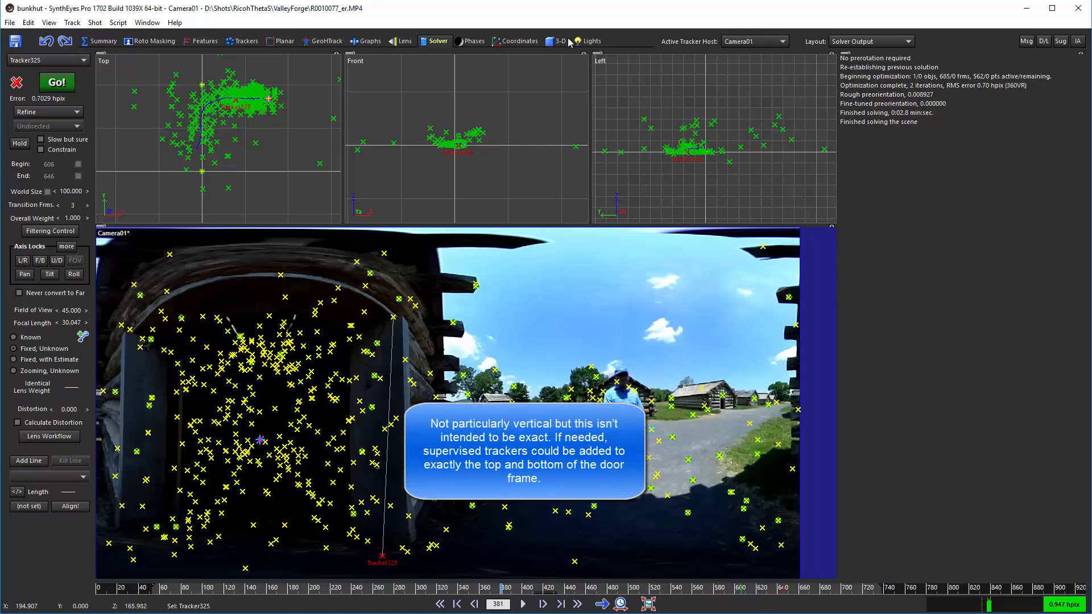
Show the Constrained Pts layout and set the distance between Tracker325 and Tracker297 to 5.5
click(526, 42)
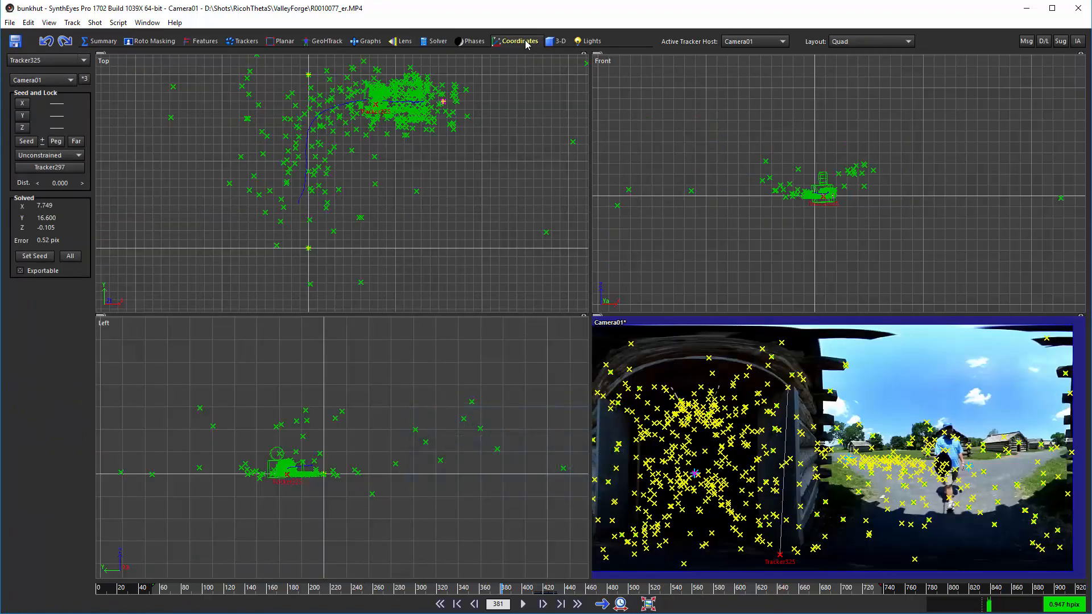
click(862, 41)
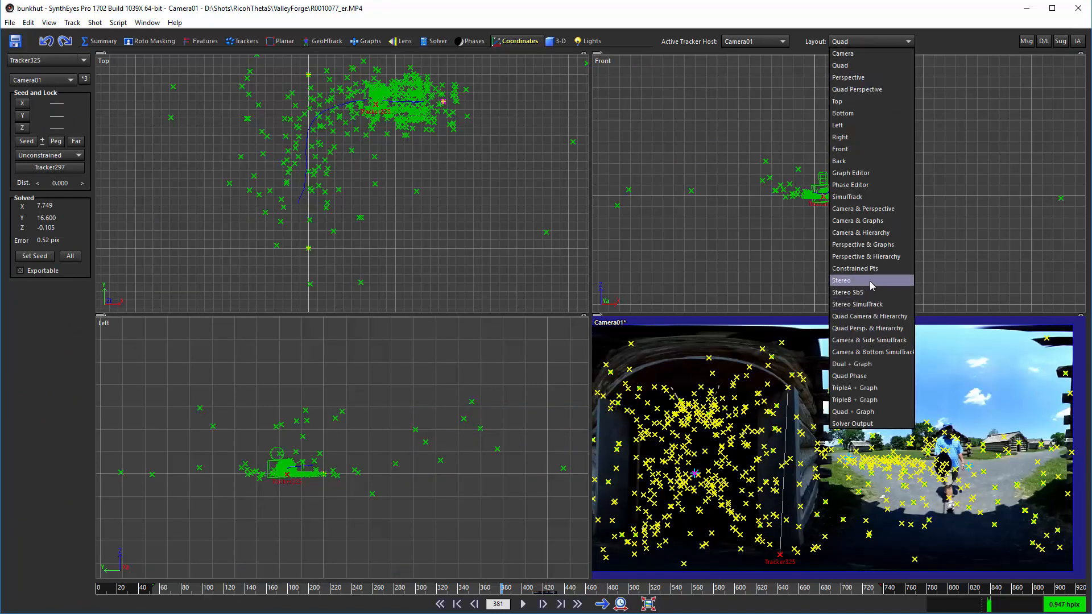
click(860, 269)
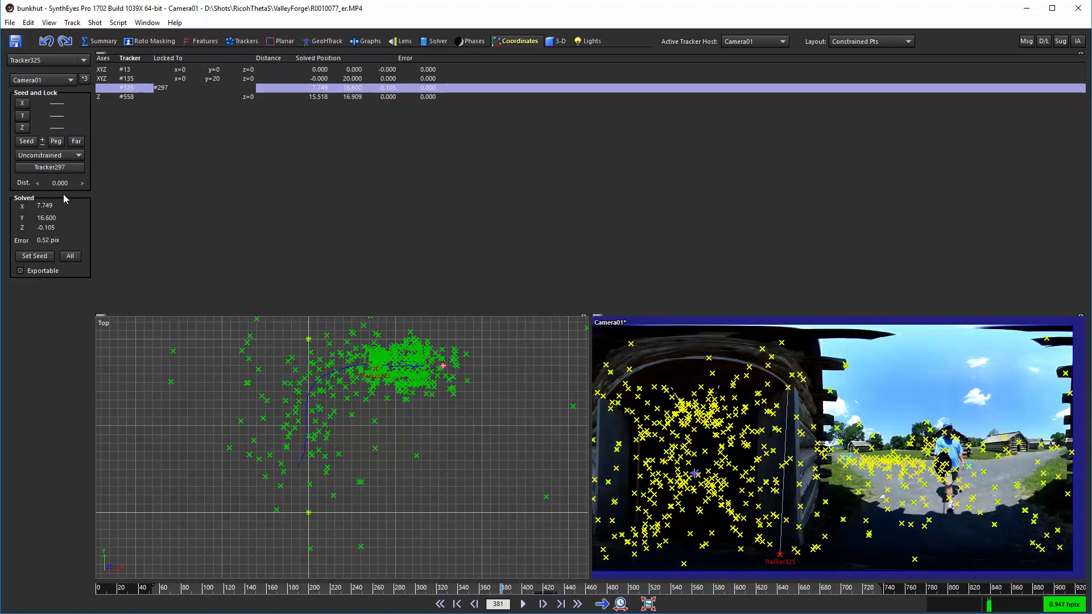
double_click(57, 184)
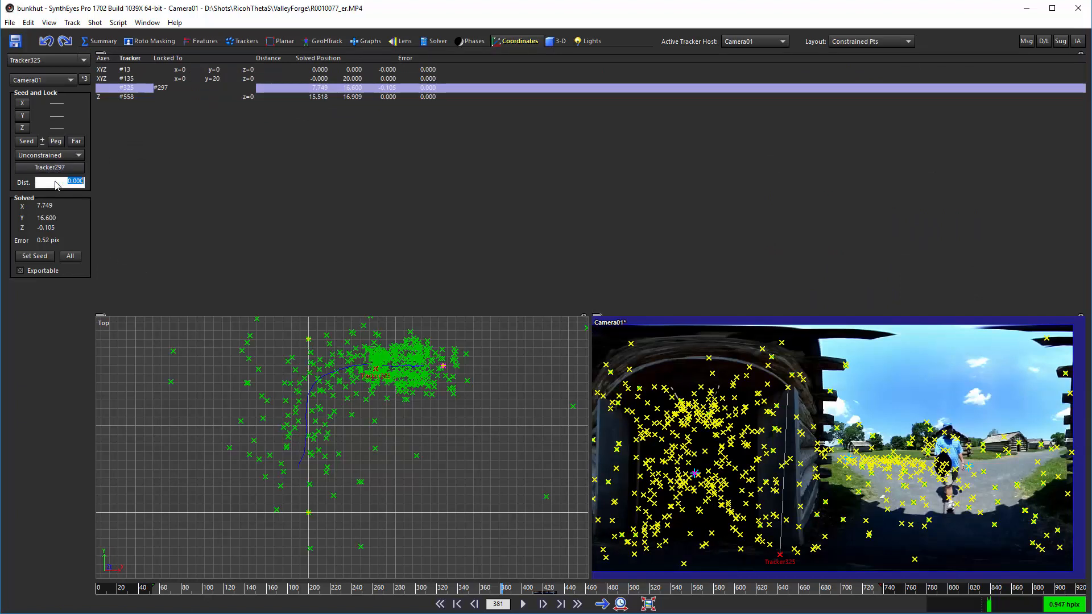
text(5.5)
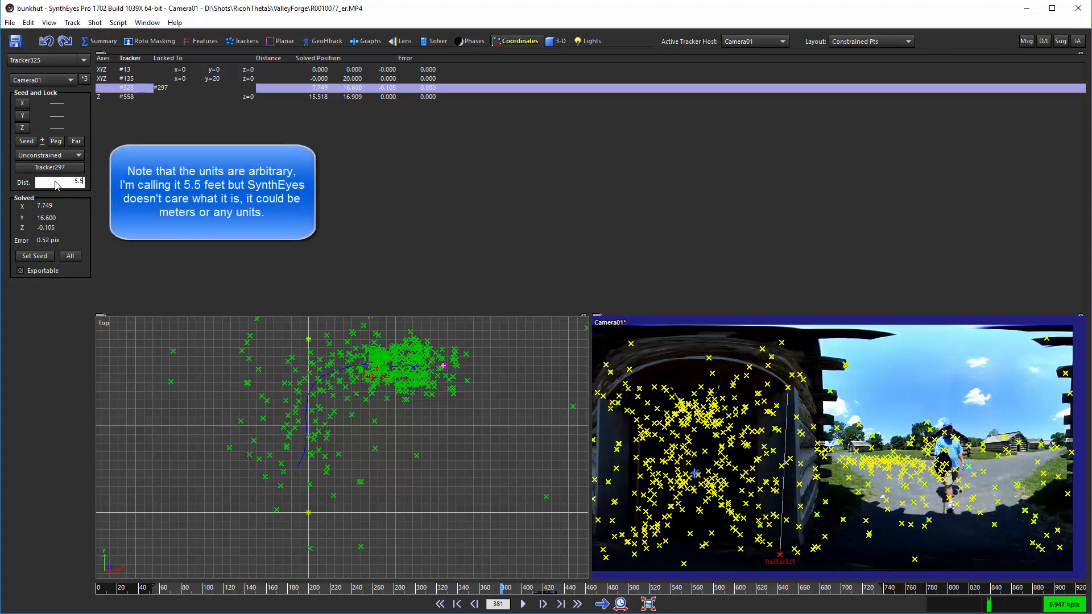
key(Return)
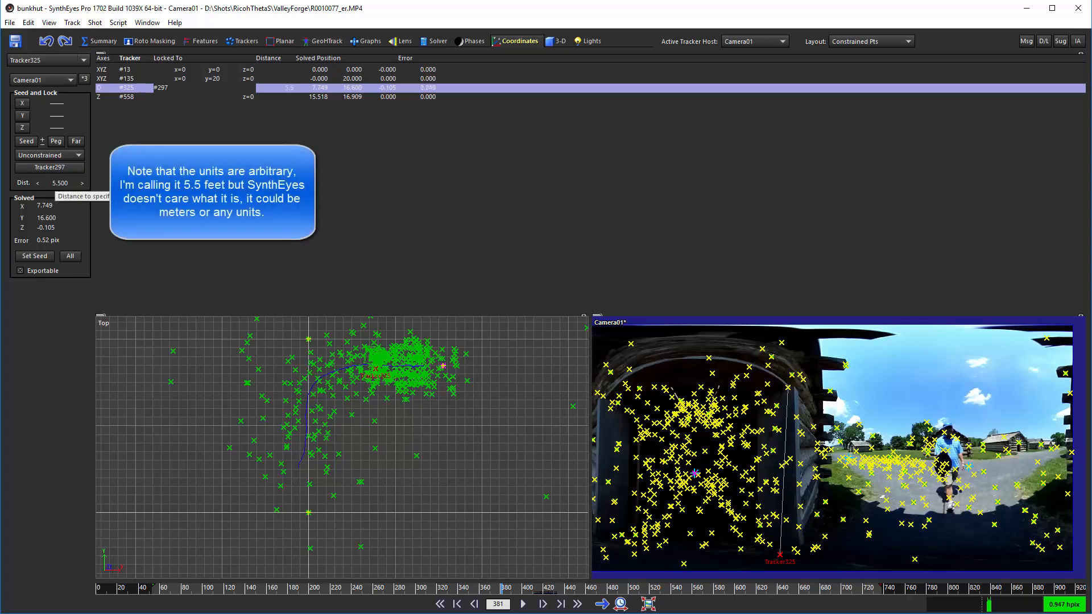
Change Tracker135's lock mode to On Y Axis, re-solve the scene, and inspect the realigned solution at frame 53
click(215, 80)
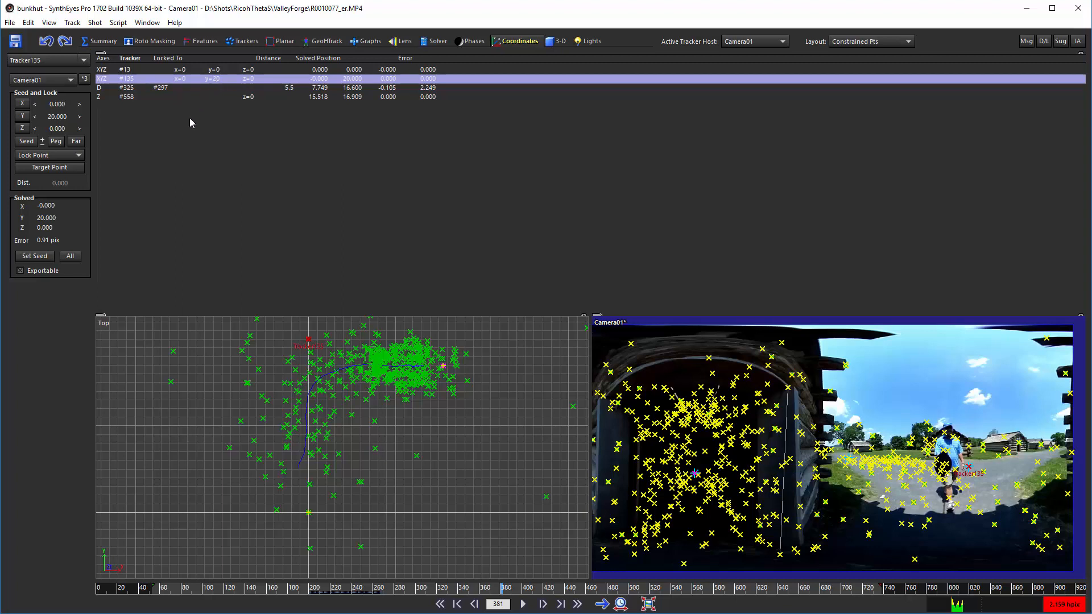
click(59, 158)
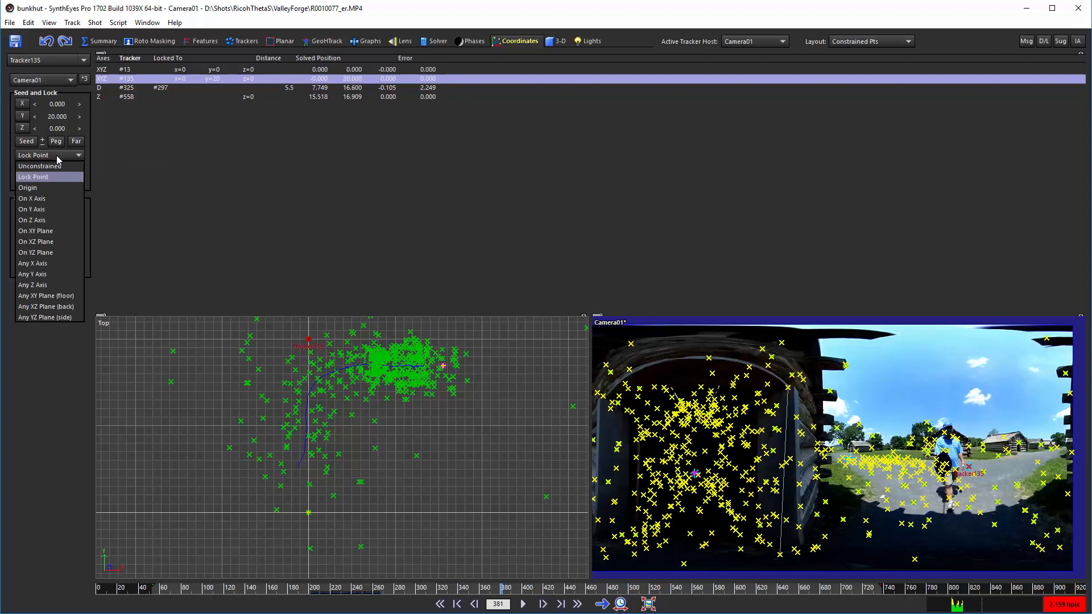
click(49, 211)
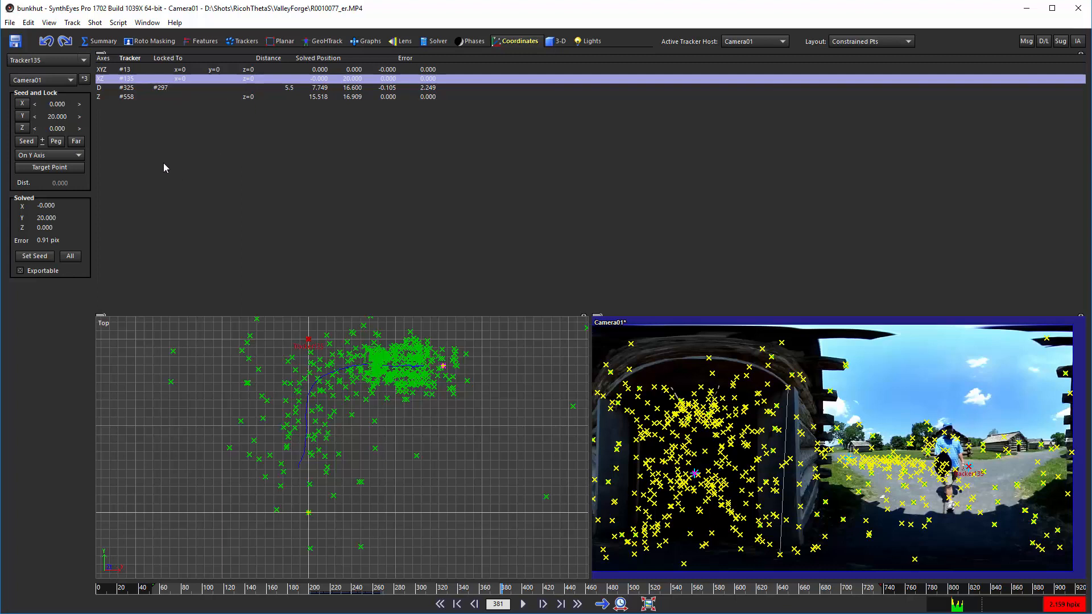
click(438, 40)
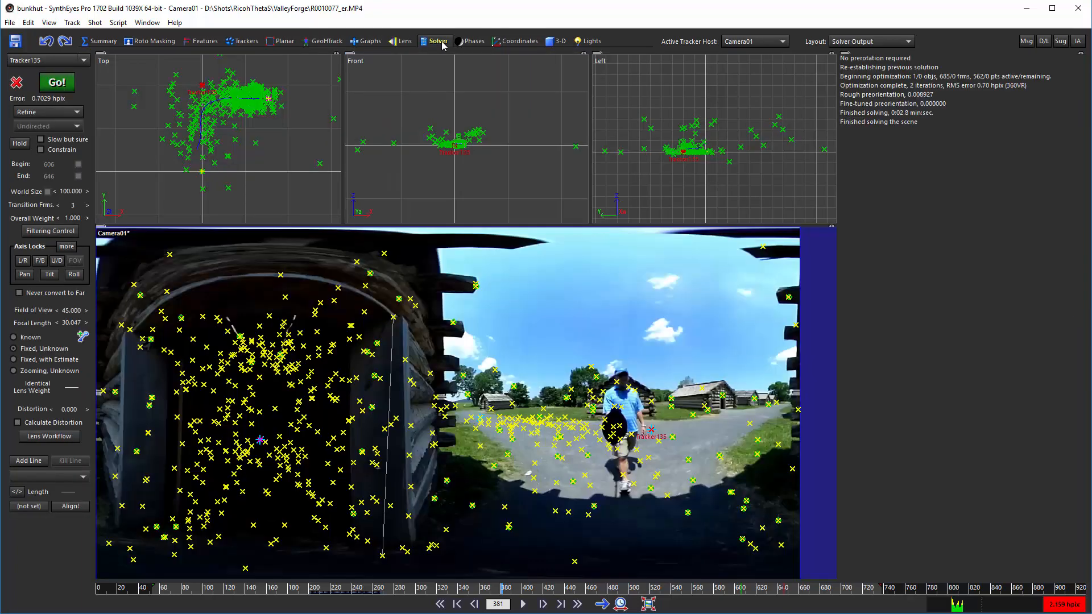
click(50, 87)
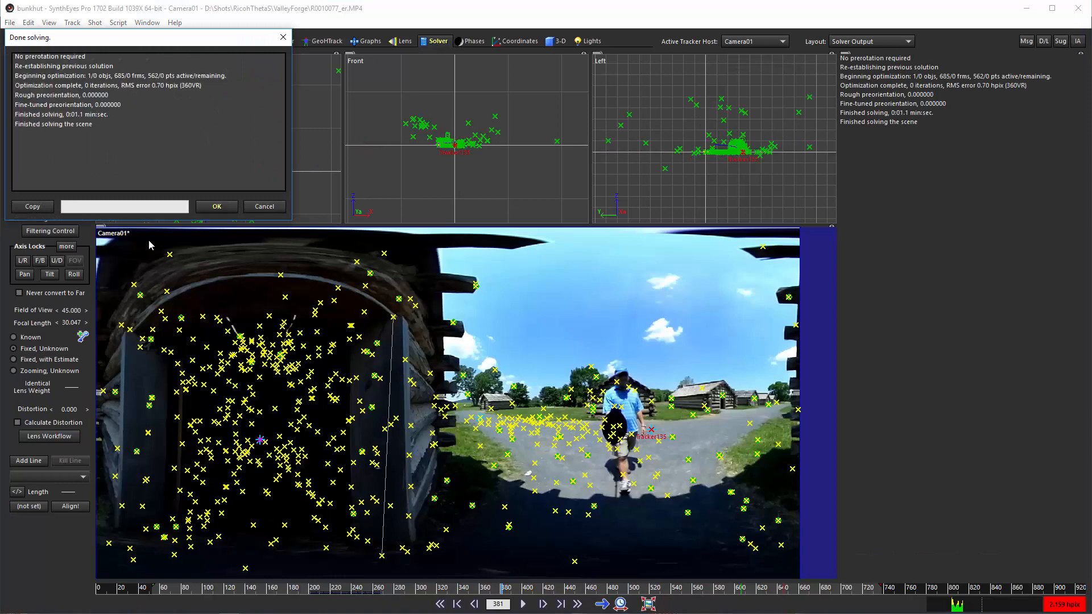
click(217, 207)
scroll(233, 150, up, 5)
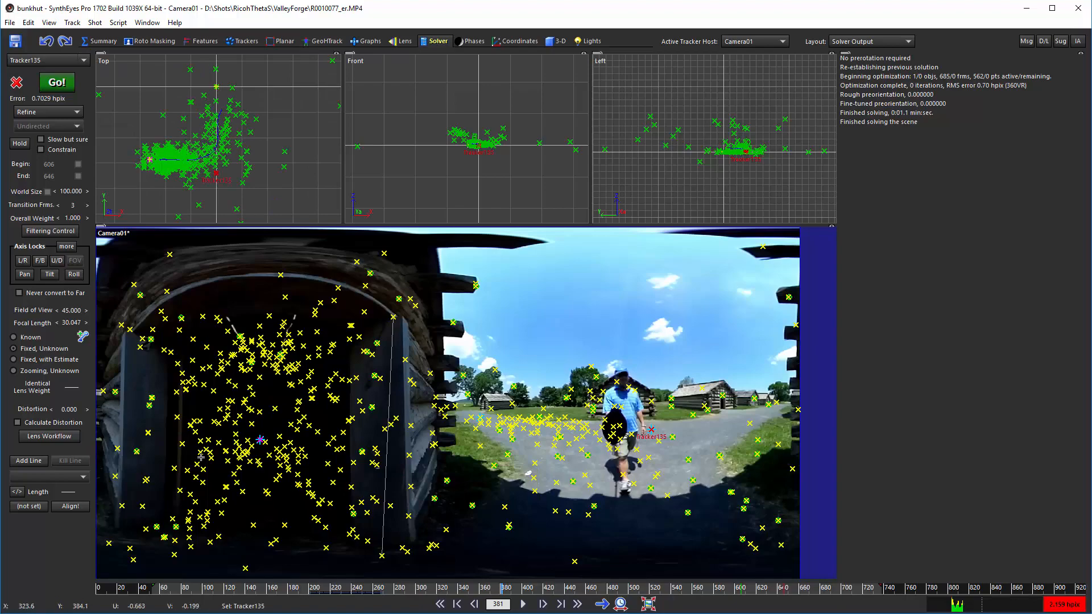
mouse_move(166, 589)
mouse_down()
mouse_move(635, 581)
mouse_move(155, 588)
mouse_up()
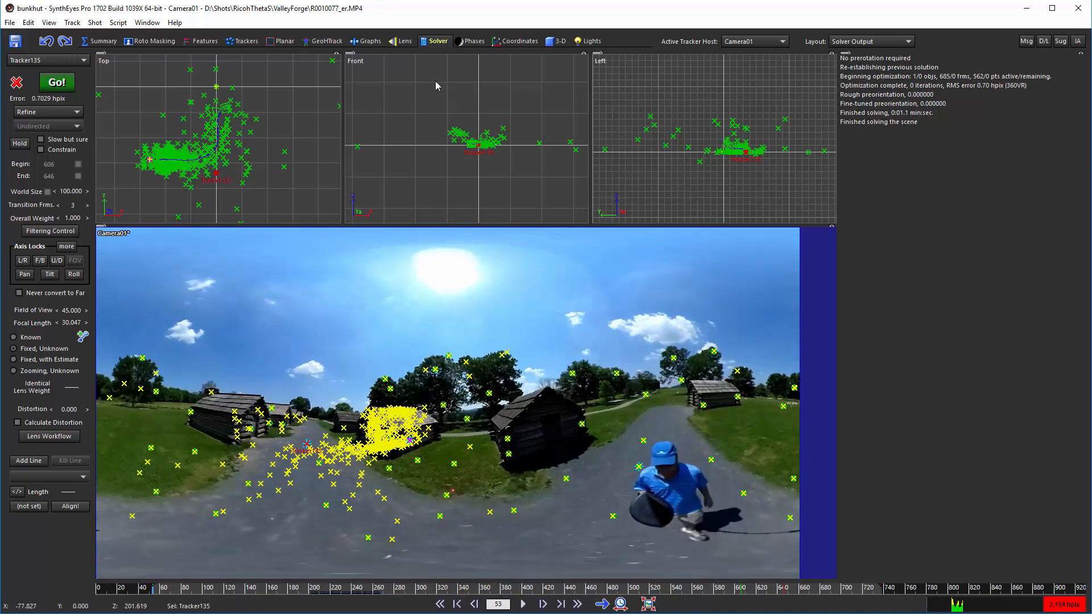
Restrict Tracker135's Y-axis constraint to the positive side (Y+) and re-solve the scene
click(515, 43)
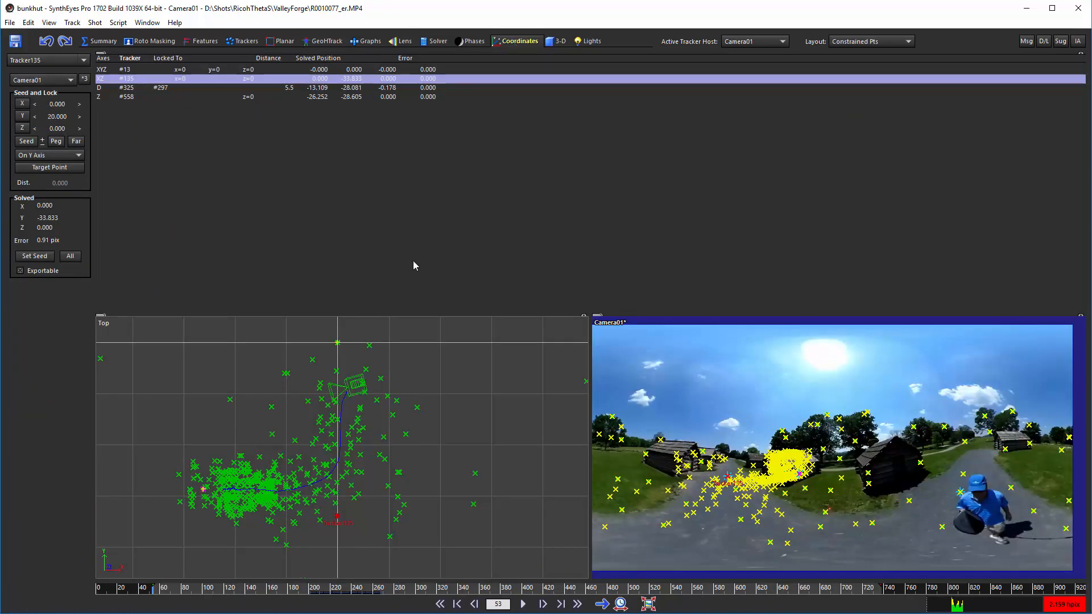
drag(173, 589, 149, 603)
click(23, 118)
click(438, 42)
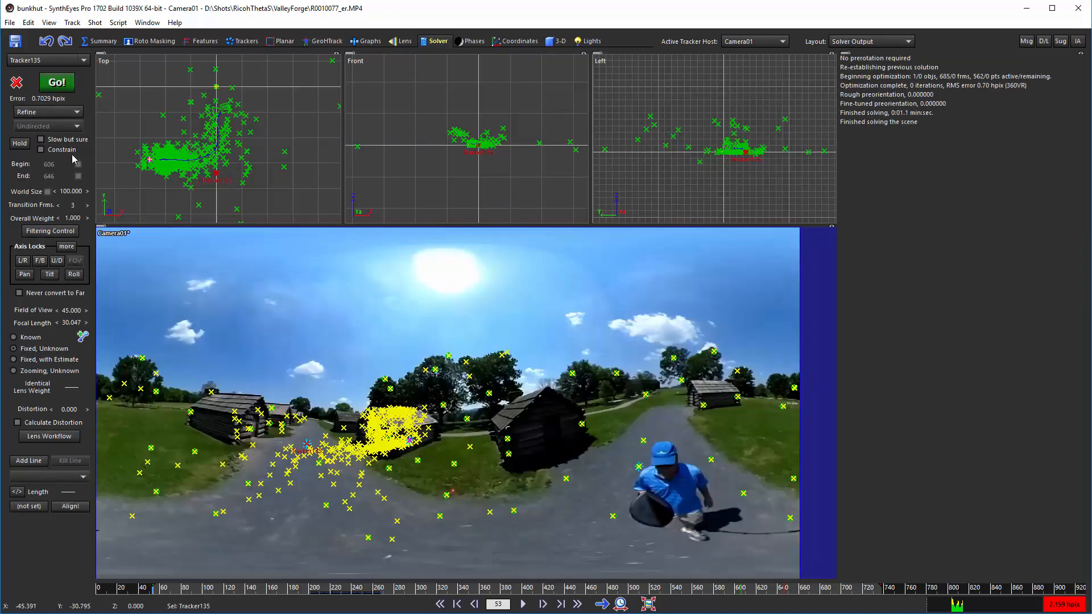
click(56, 83)
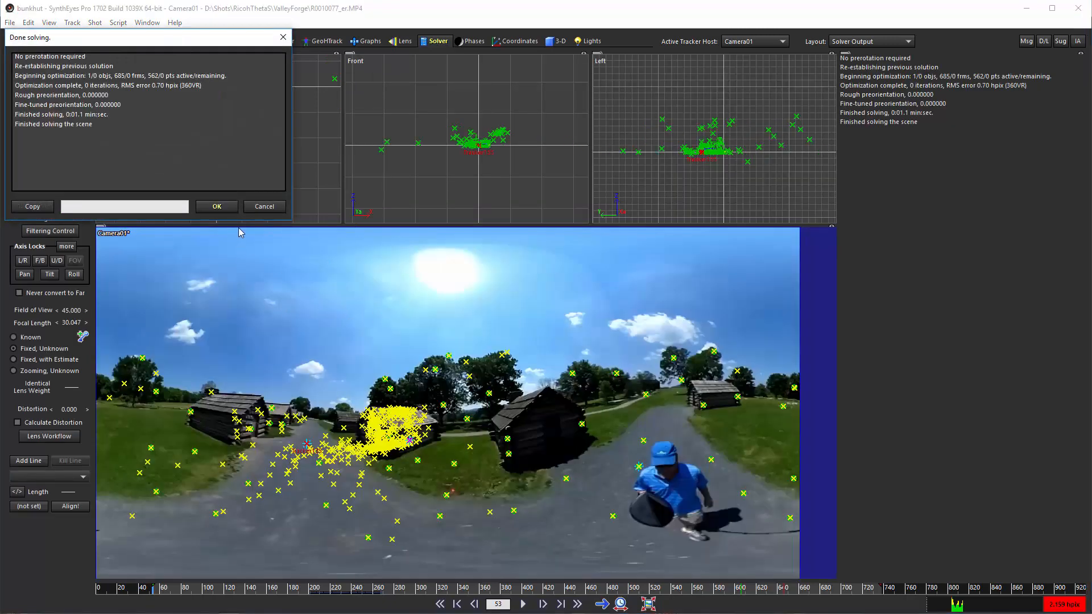
click(217, 207)
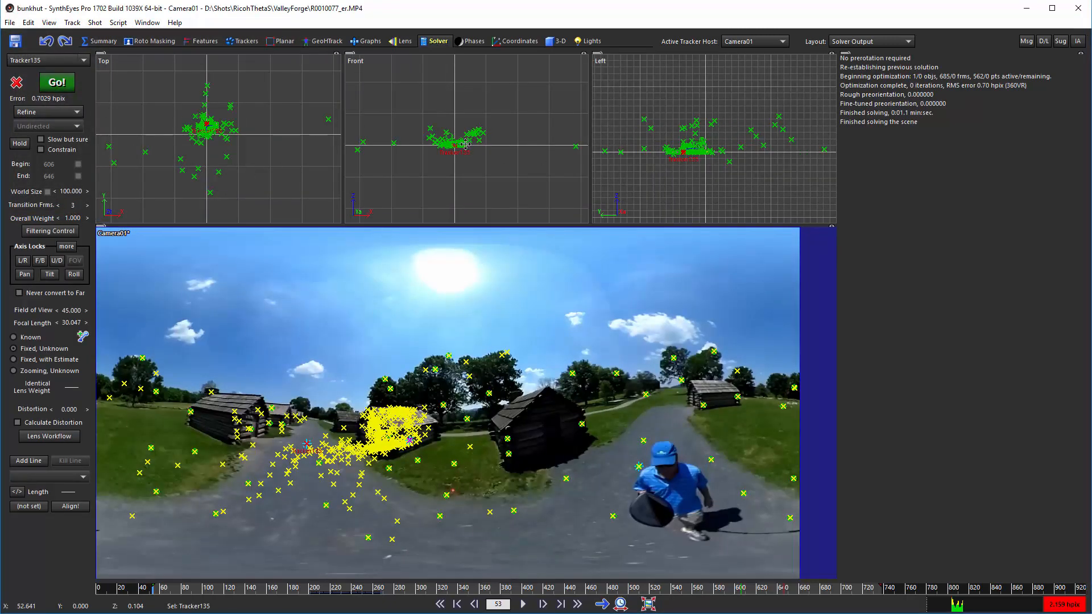
Review the re-solved tracker cloud from above, scrub through frames 326 and 573, and check the constrained points' solved positions
scroll(463, 143, up, 4)
scroll(209, 127, up, 2)
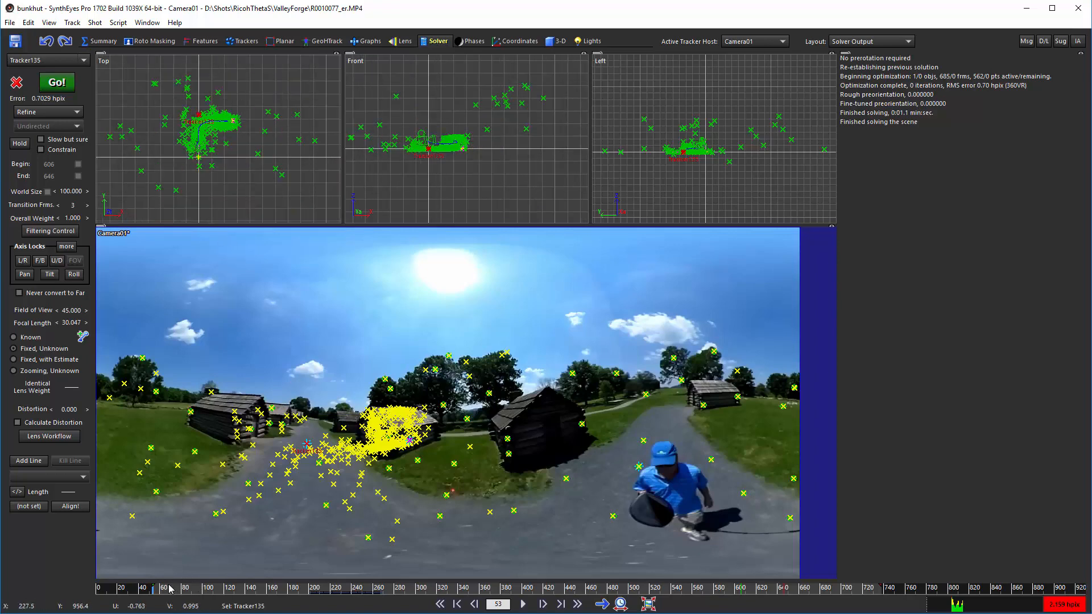
drag(163, 587, 444, 233)
scroll(223, 141, up, 2)
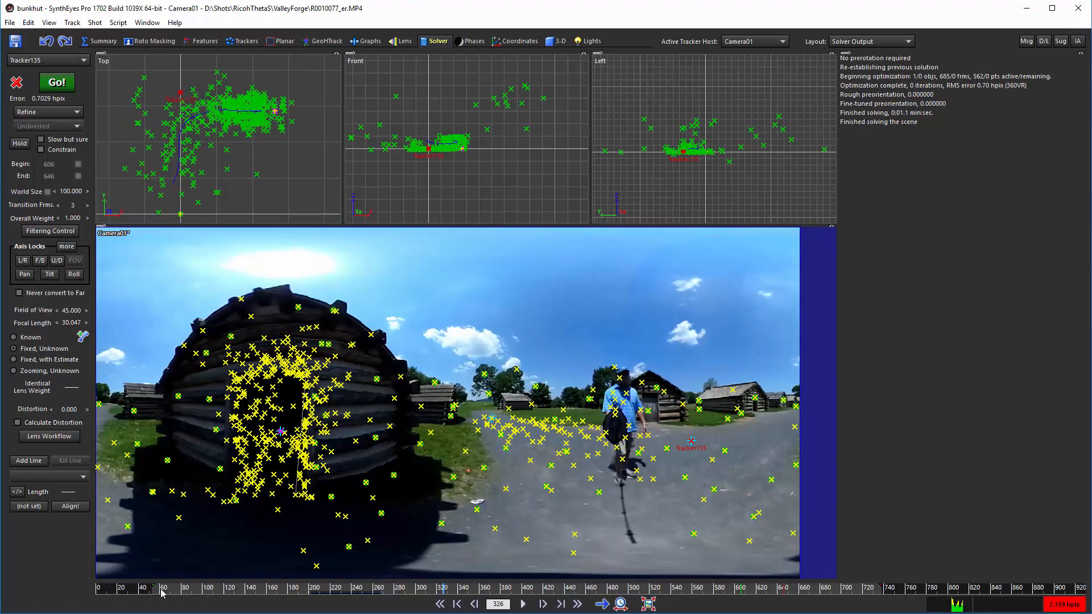
drag(161, 589, 690, 515)
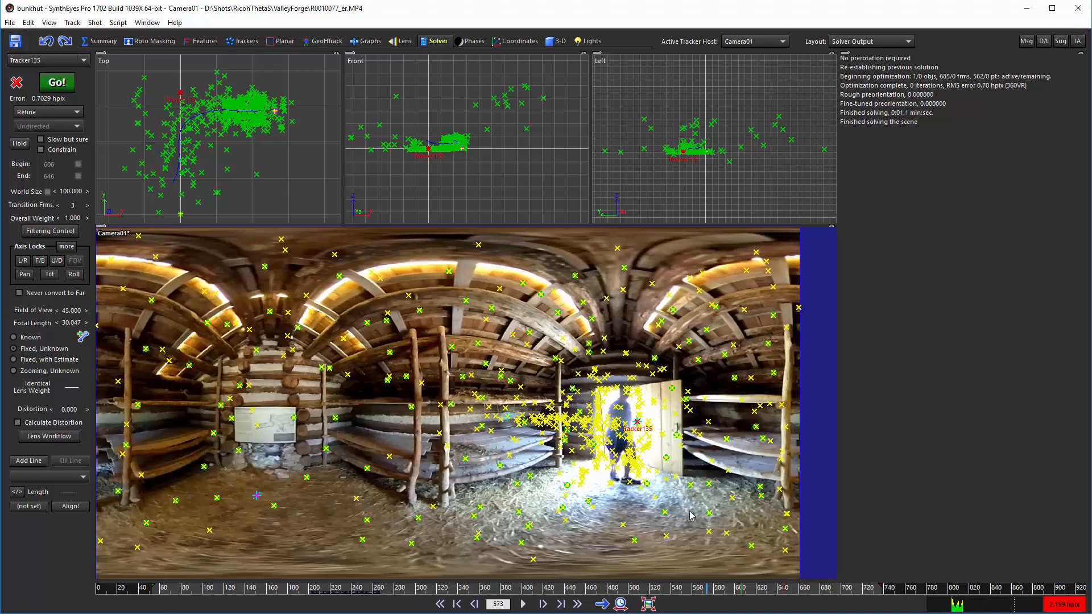
click(516, 40)
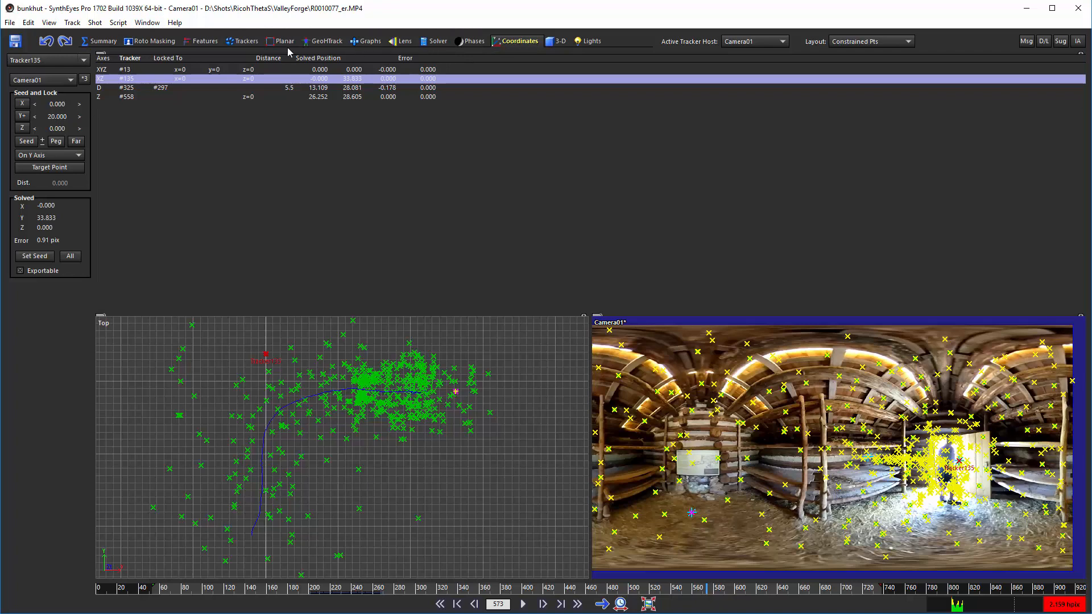
Run the VR360 Stabilize from Camera Path script on the shot from the camera view
click(100, 40)
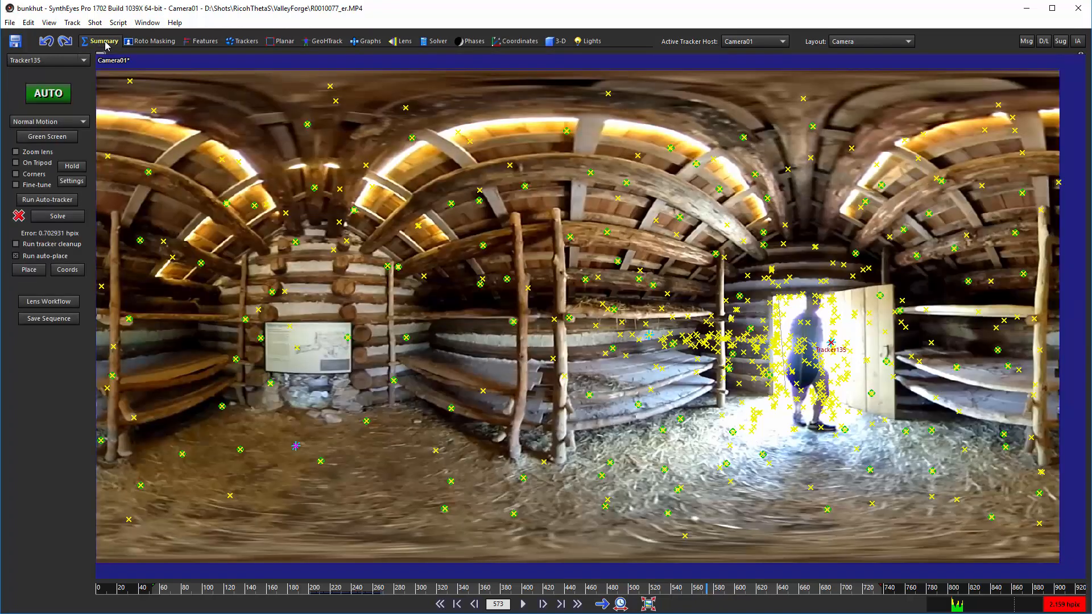
click(118, 22)
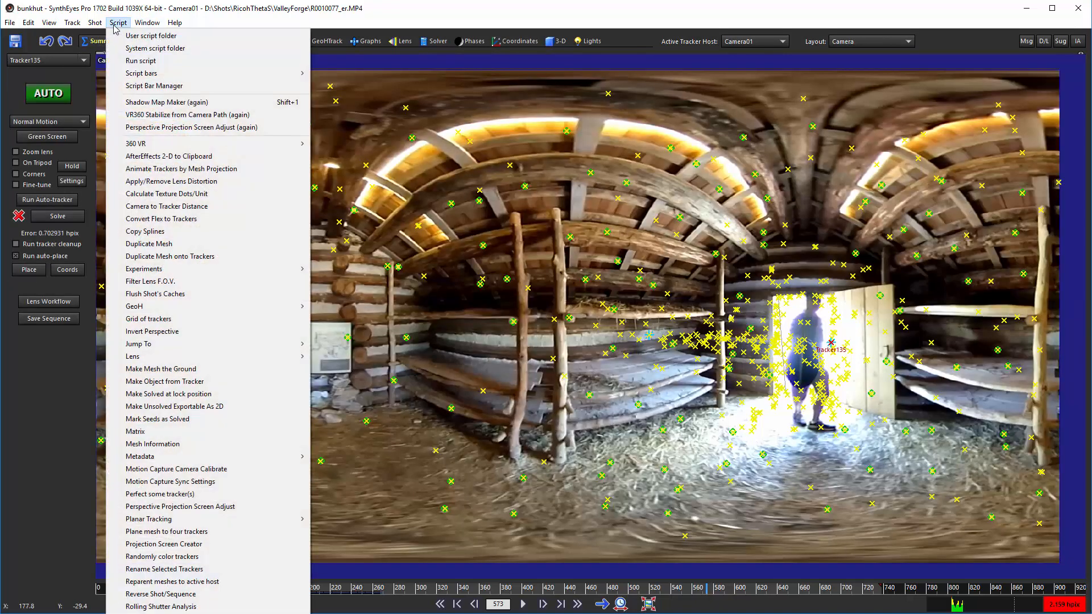
click(198, 116)
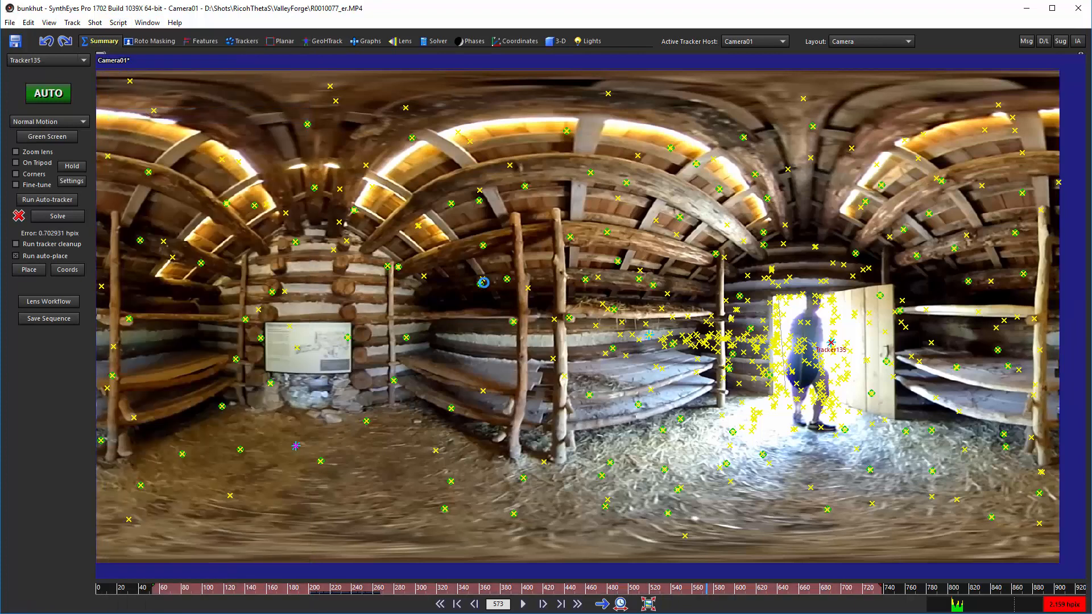
Show the stabilized shot in the Quad layout, select Camera01, and follow its motion from the shot's start to frame 112
click(556, 41)
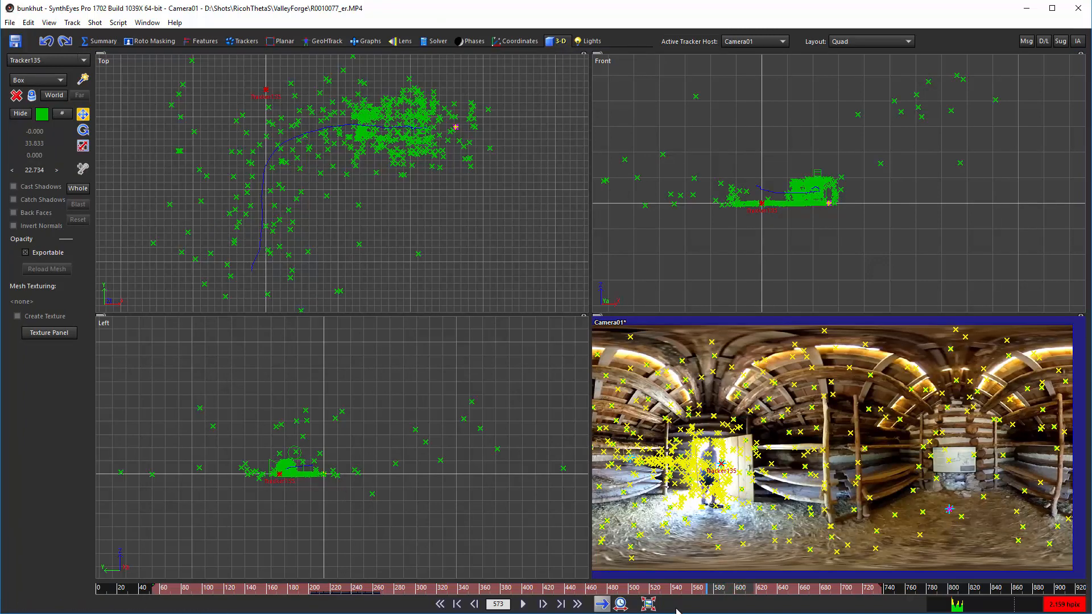
mouse_move(707, 591)
mouse_down()
mouse_move(744, 591)
mouse_move(690, 588)
mouse_up()
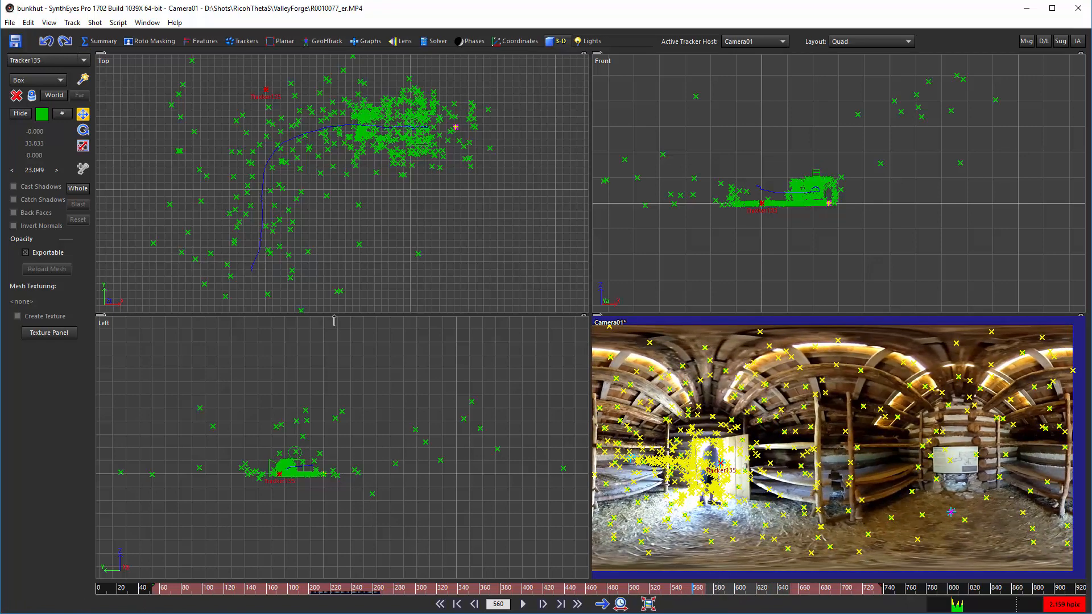
key(shift+a)
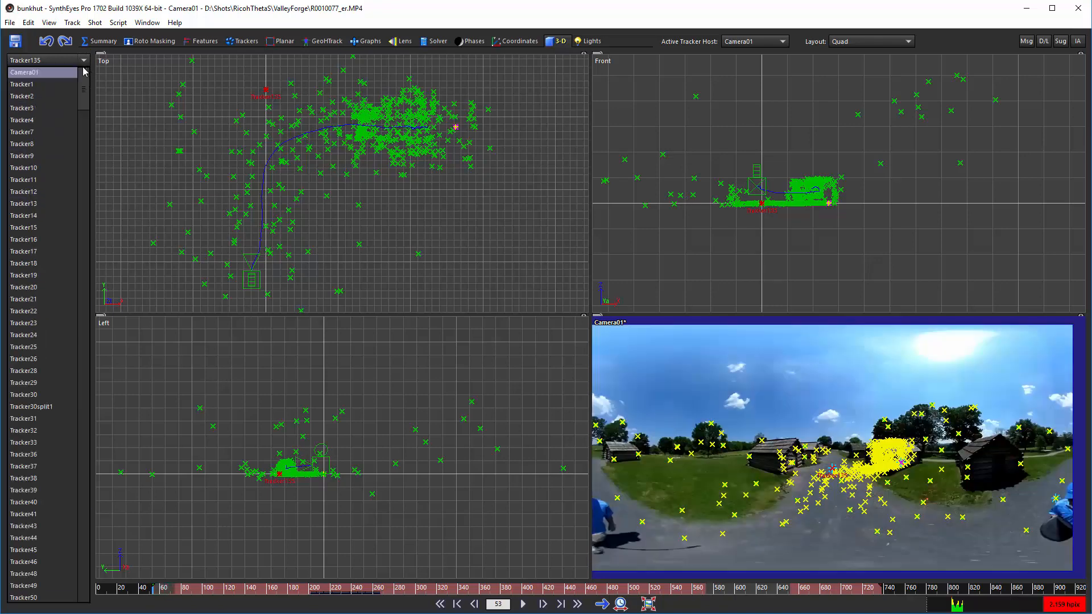
click(46, 72)
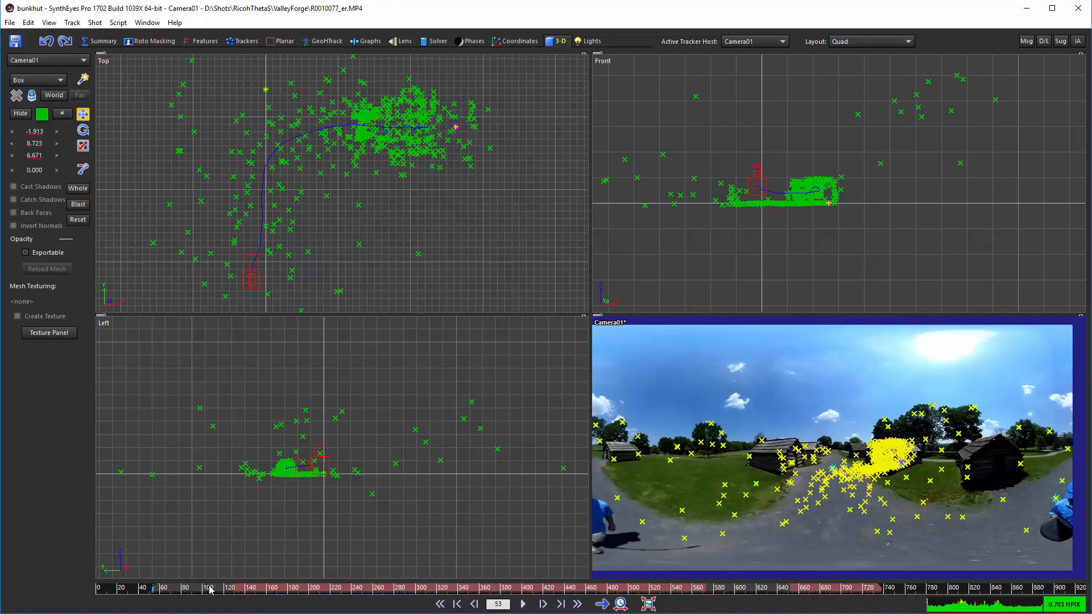
mouse_move(203, 587)
mouse_down()
mouse_move(161, 589)
mouse_move(214, 569)
mouse_move(198, 587)
mouse_move(158, 587)
mouse_move(217, 587)
mouse_move(132, 574)
mouse_move(215, 574)
mouse_up()
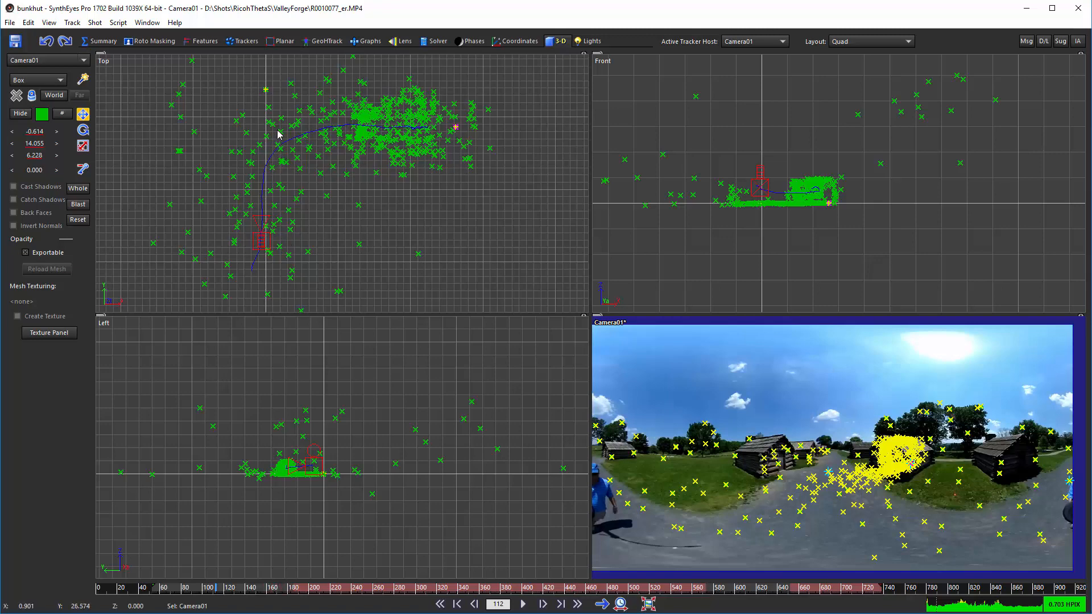
Create an Earthling figure about 7.4 units in size in the Top view, just outside the bend in the camera path
scroll(281, 117, up, 3)
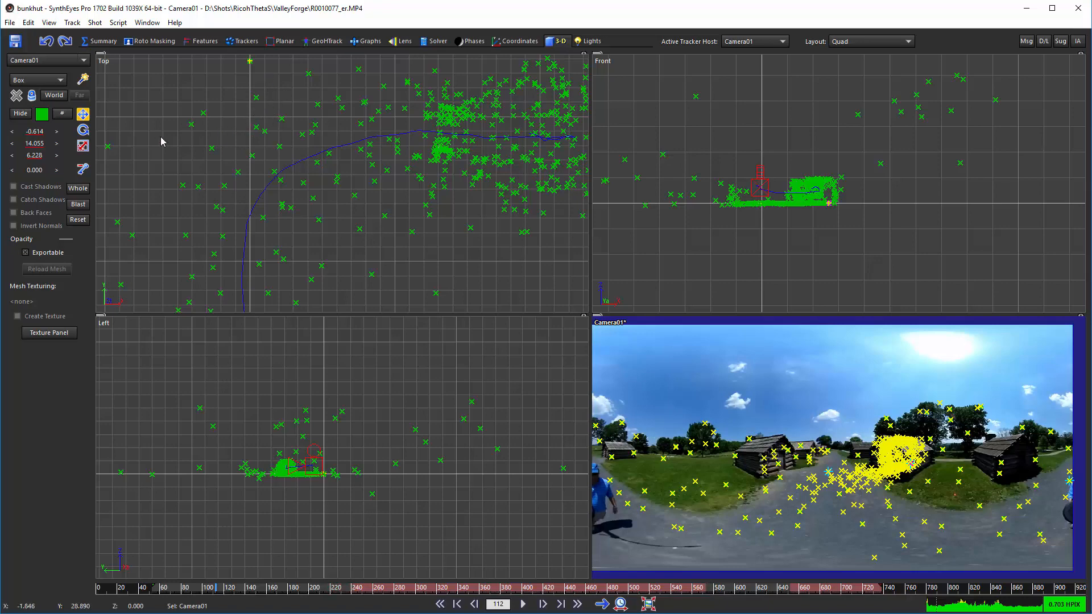
right_click(223, 112)
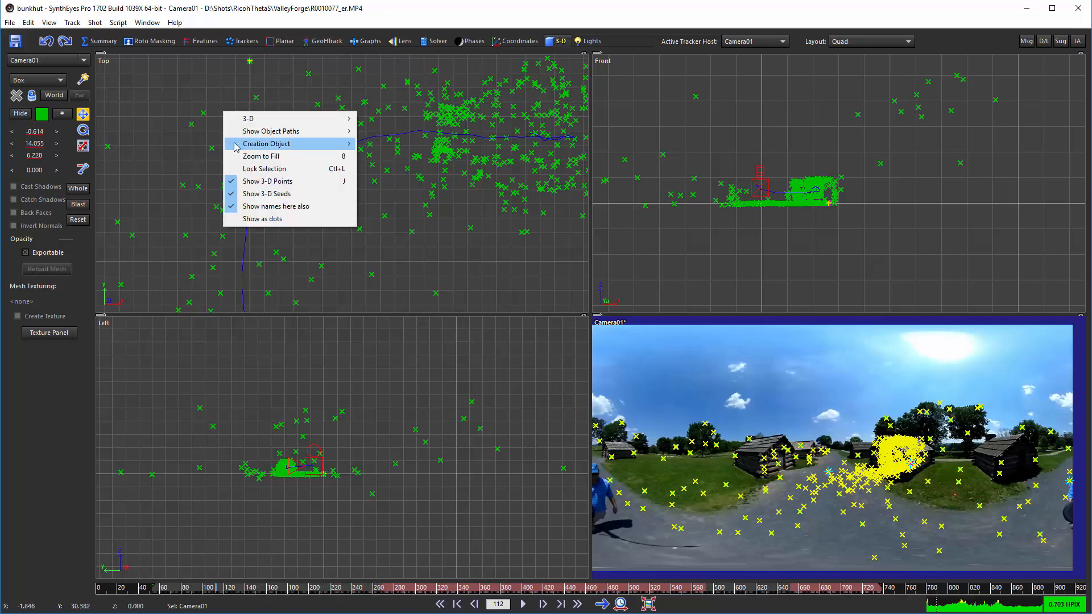
mouse_move(264, 132)
mouse_move(265, 147)
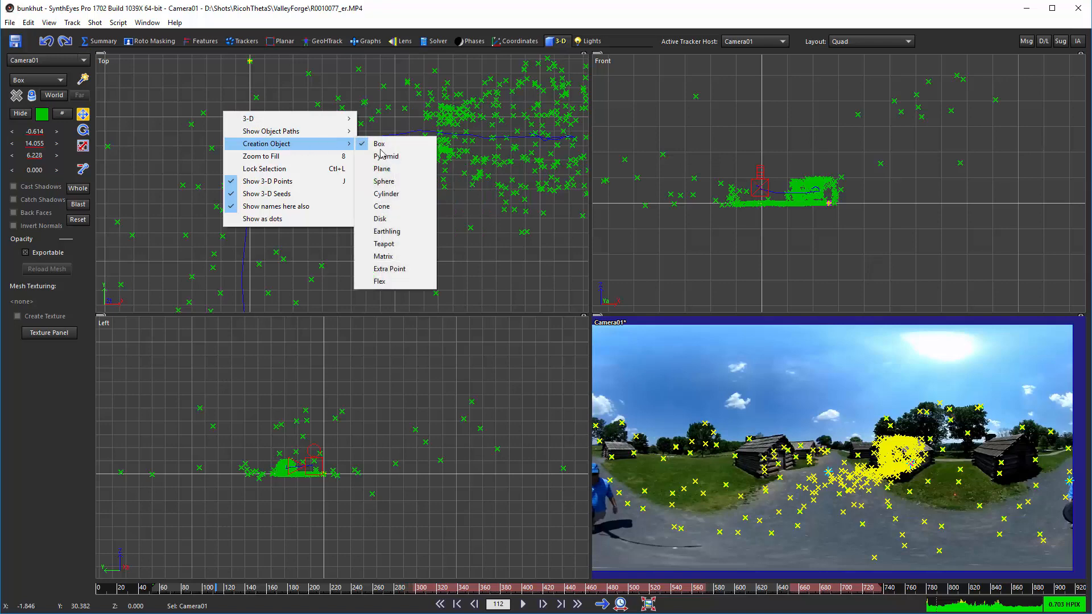
click(393, 232)
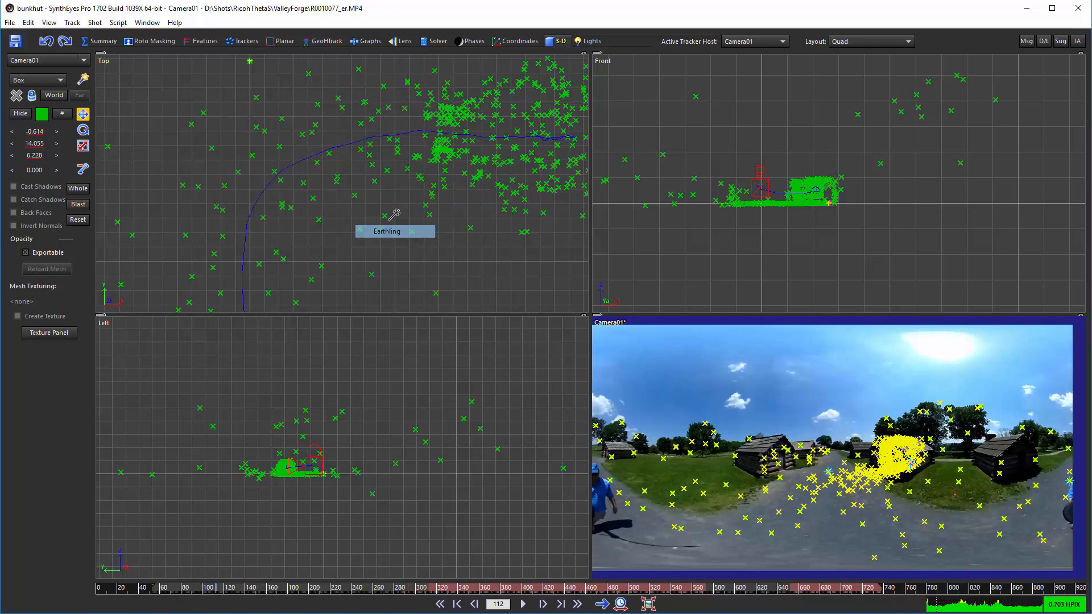
click(230, 126)
drag(231, 125, 249, 70)
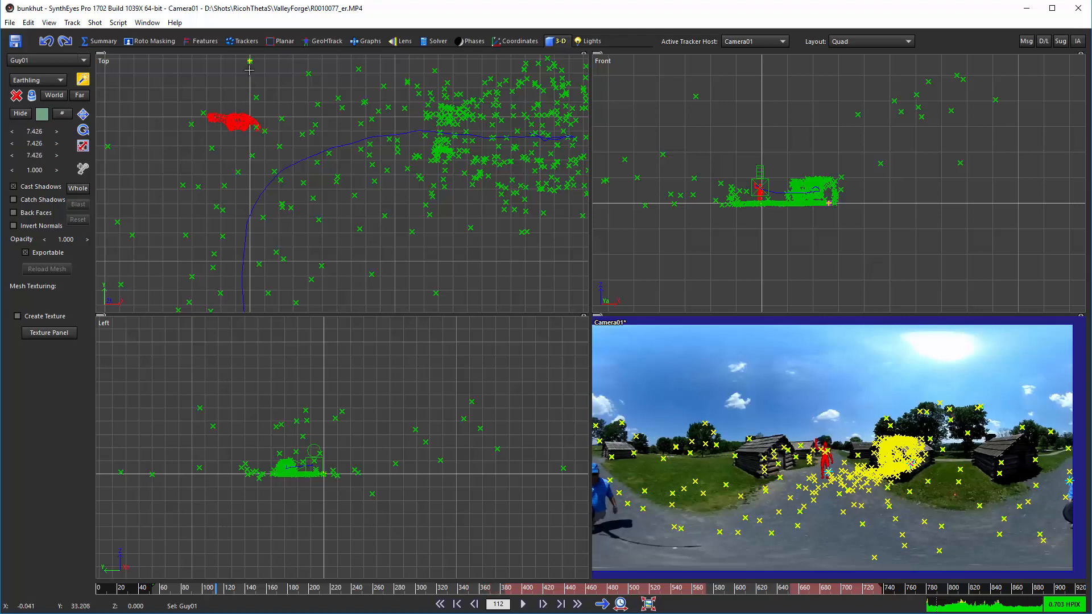
Rotate the Earthling figure to about 26 degrees in the Top view and scale it uniformly to about 5.8
click(85, 129)
drag(260, 129, 239, 74)
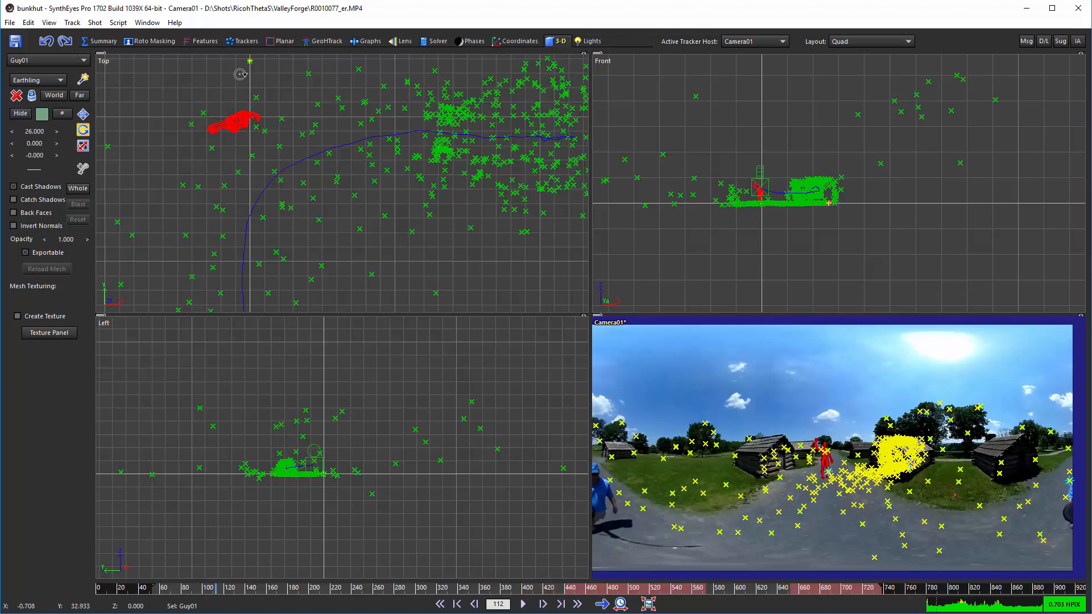
click(83, 146)
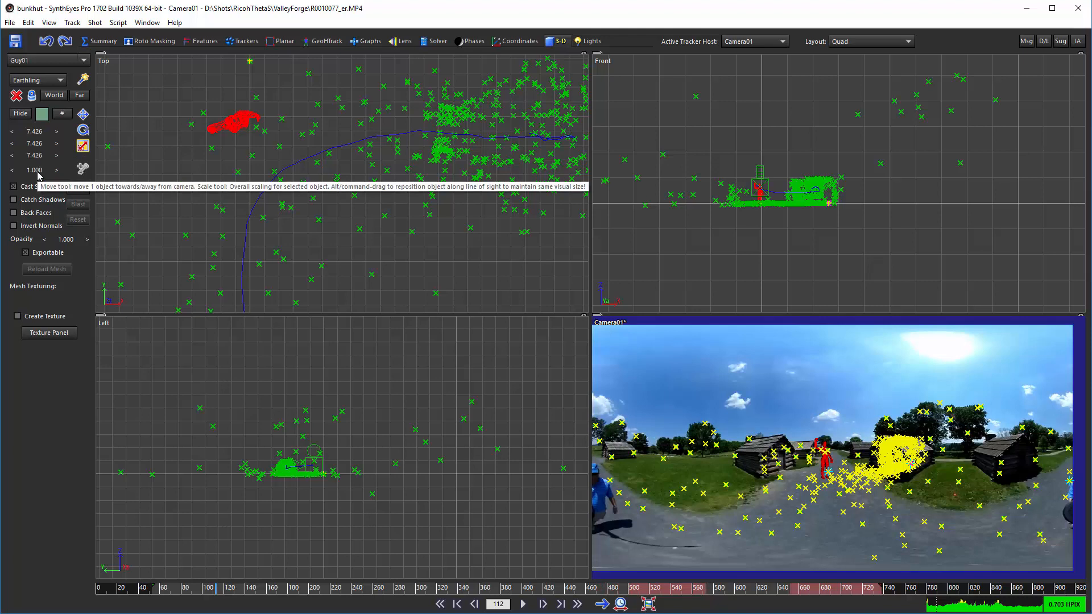
drag(38, 172, 2, 191)
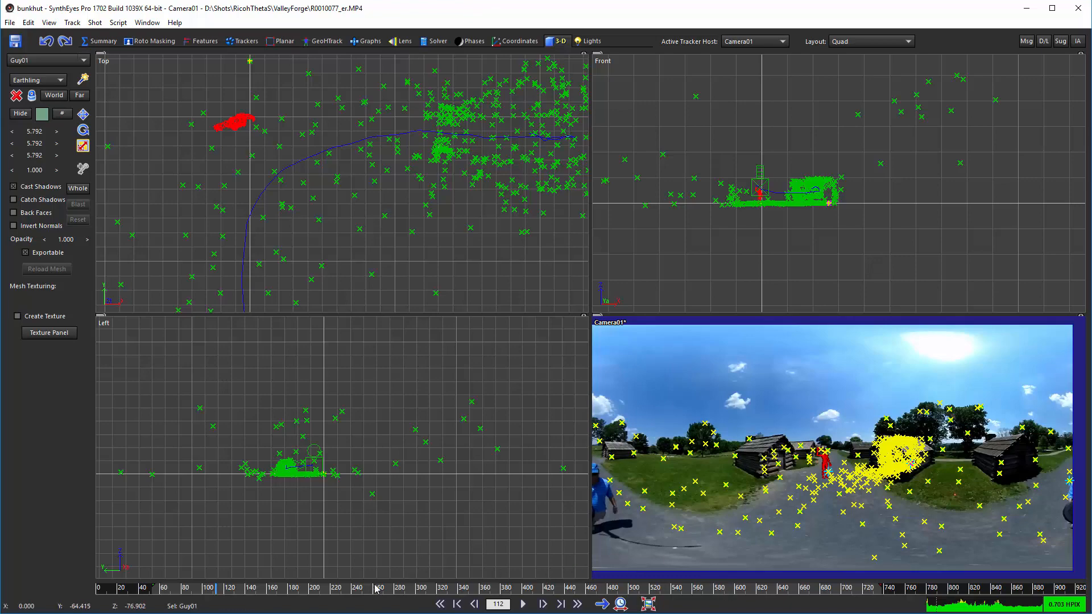
Check how the Earthling figure sticks to the path by scrubbing between frames 135 and 230, mainly in the full camera view
click(185, 587)
drag(157, 586, 248, 592)
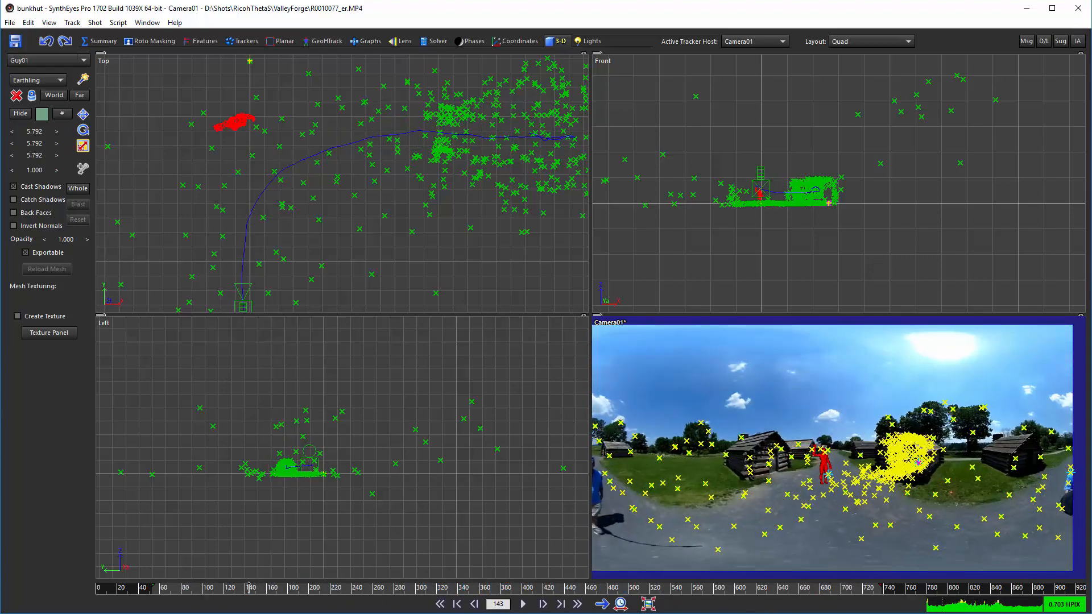
click(101, 41)
drag(214, 584, 300, 588)
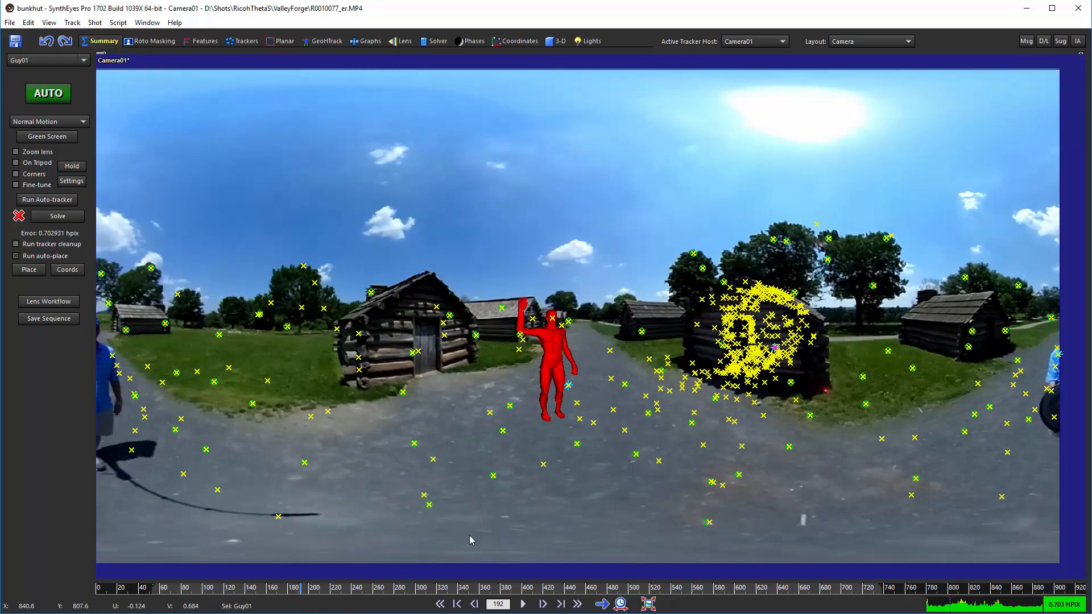
drag(300, 588, 340, 604)
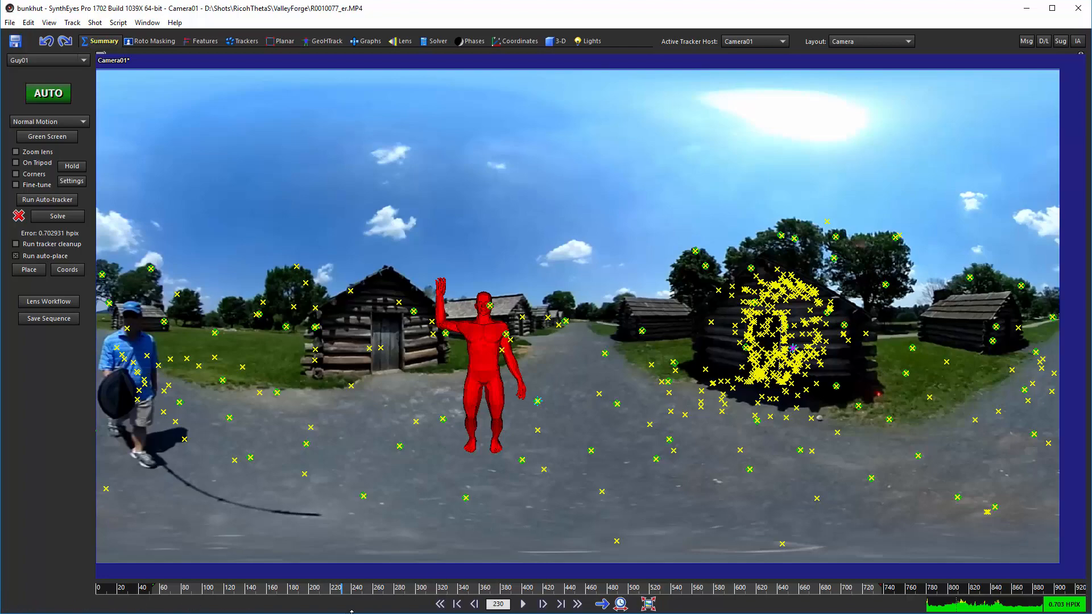
drag(376, 594, 240, 586)
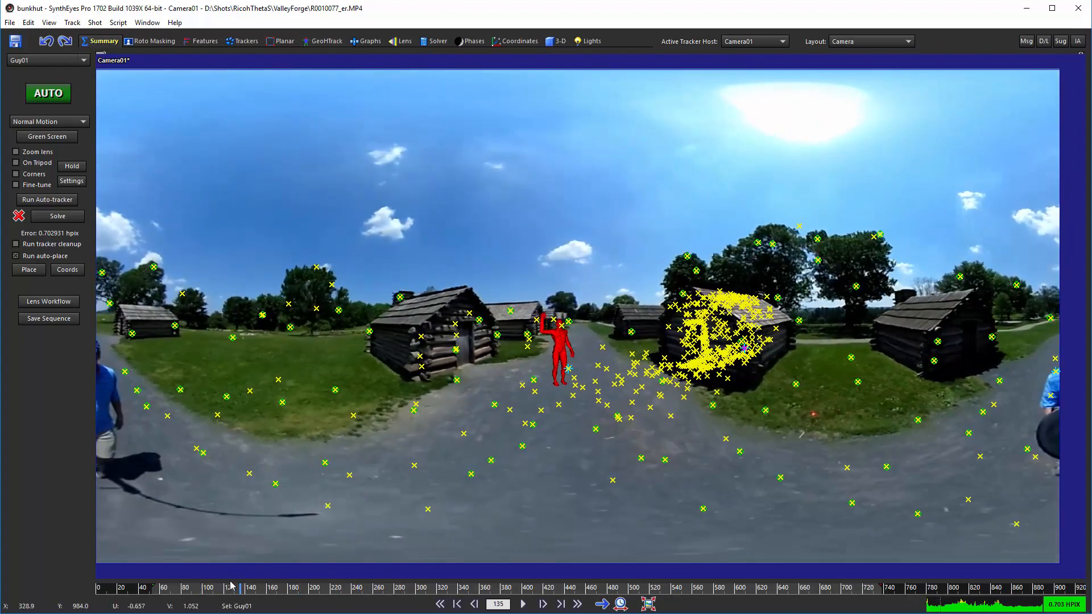
Create a tracker on the sun at frame 135, adjust its position, and make it zero-weighted
click(243, 41)
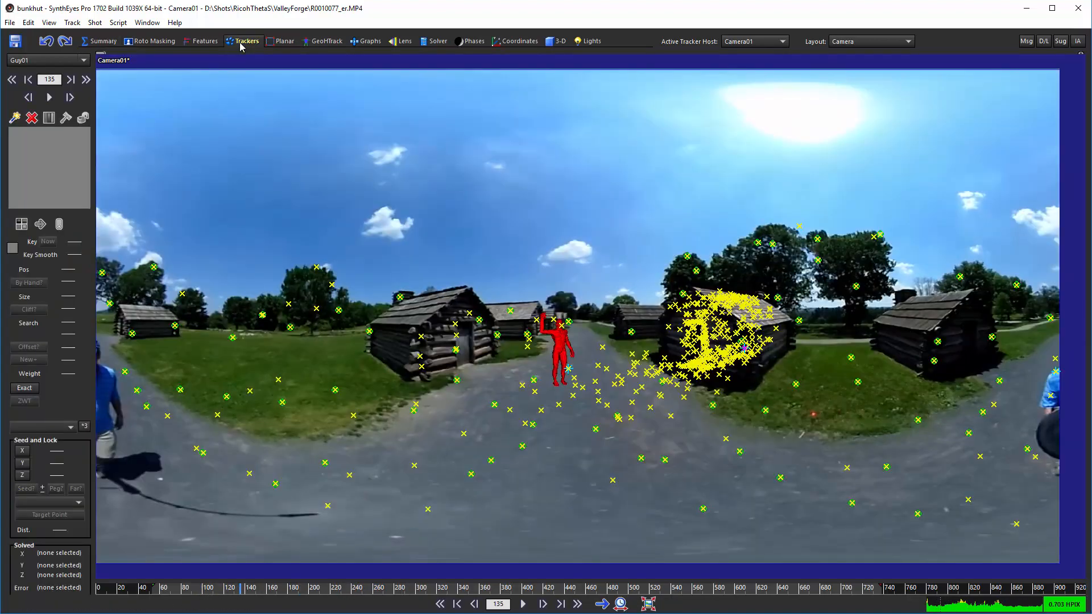
click(15, 117)
click(798, 112)
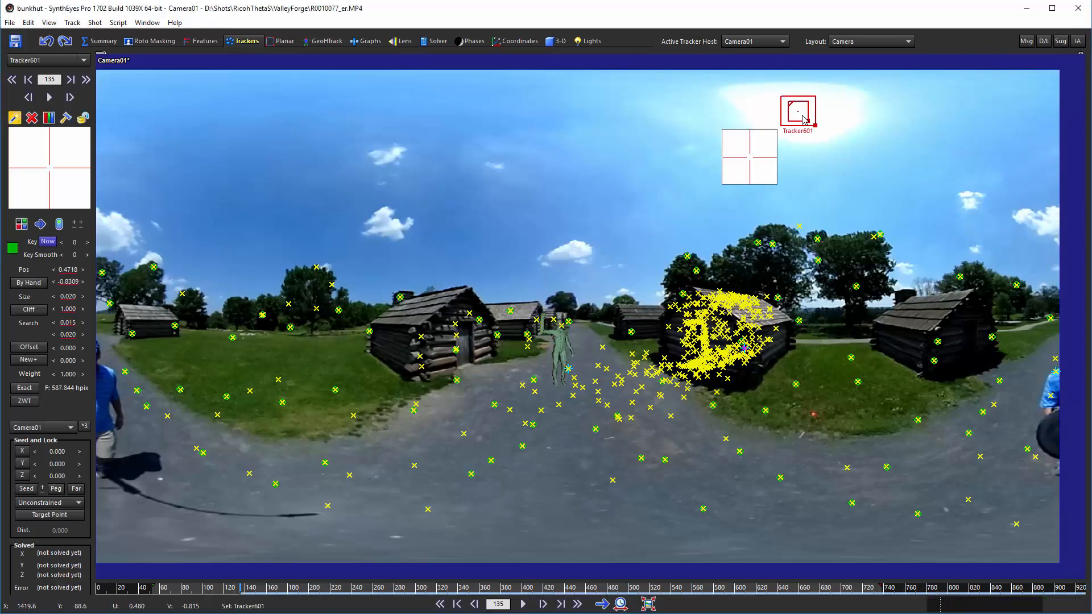
drag(802, 115, 821, 124)
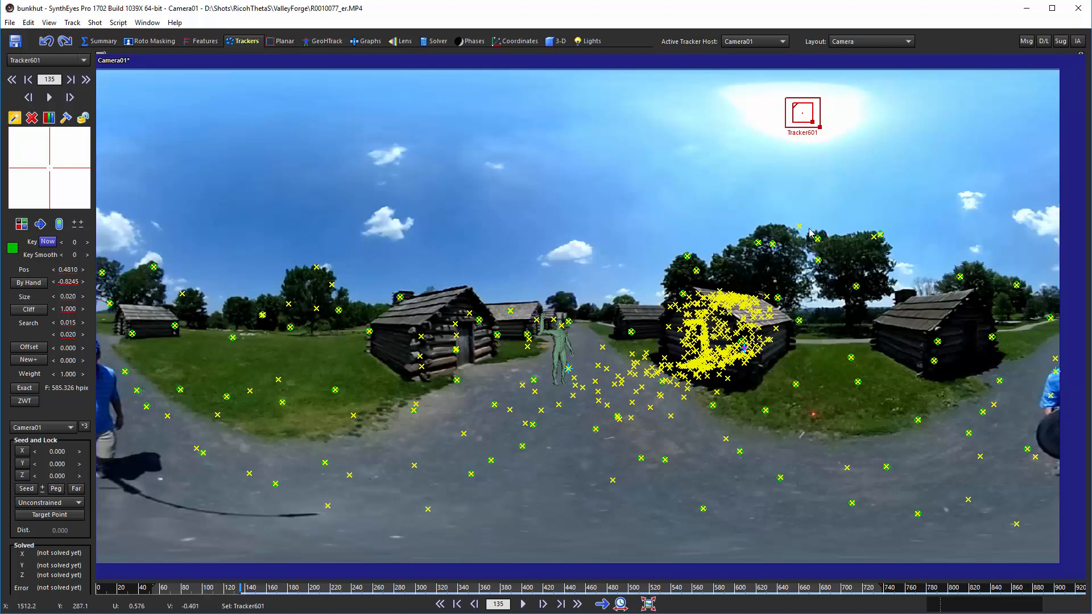
click(31, 402)
Set the sun tracker to be a far point and lock it
click(519, 40)
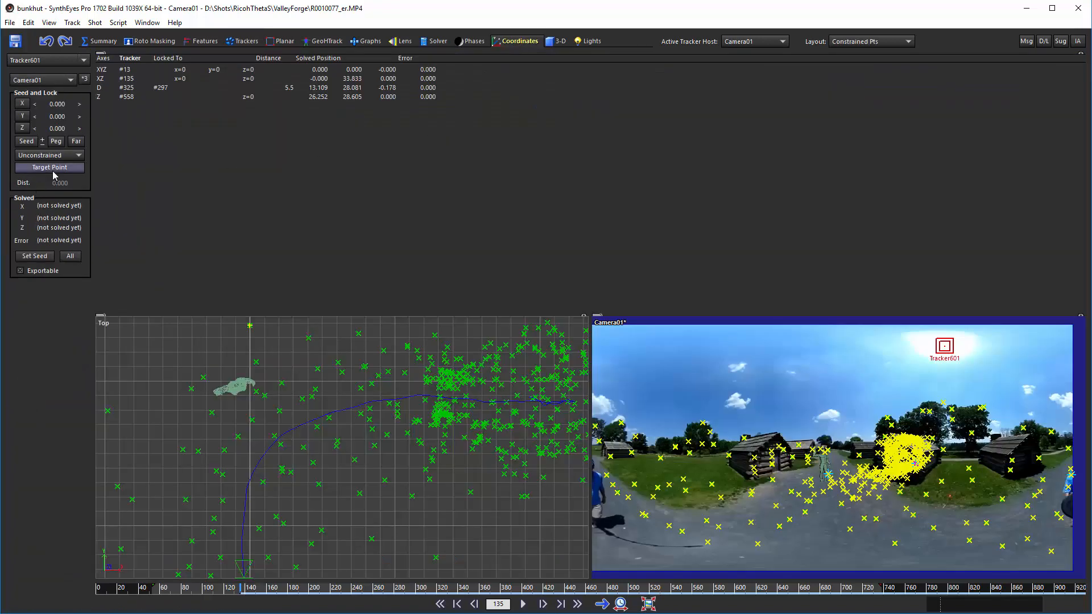
click(77, 142)
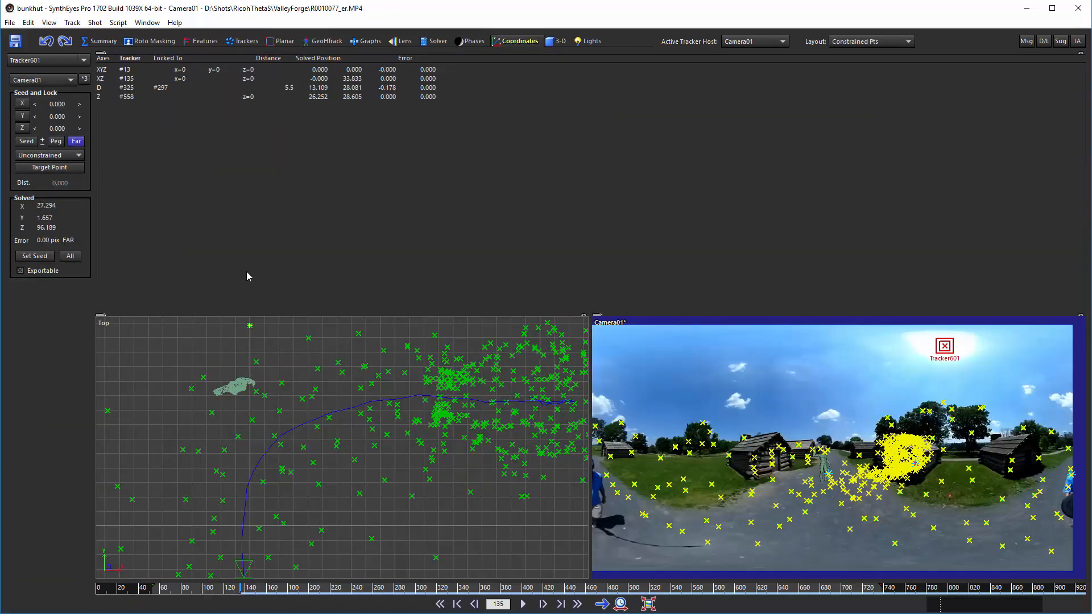
click(241, 41)
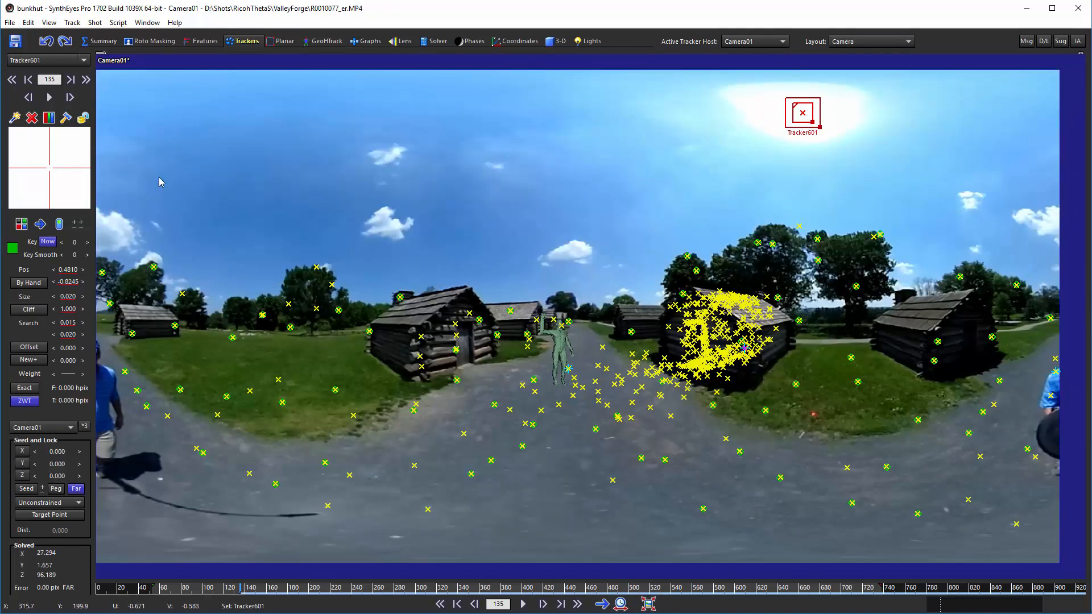
click(84, 120)
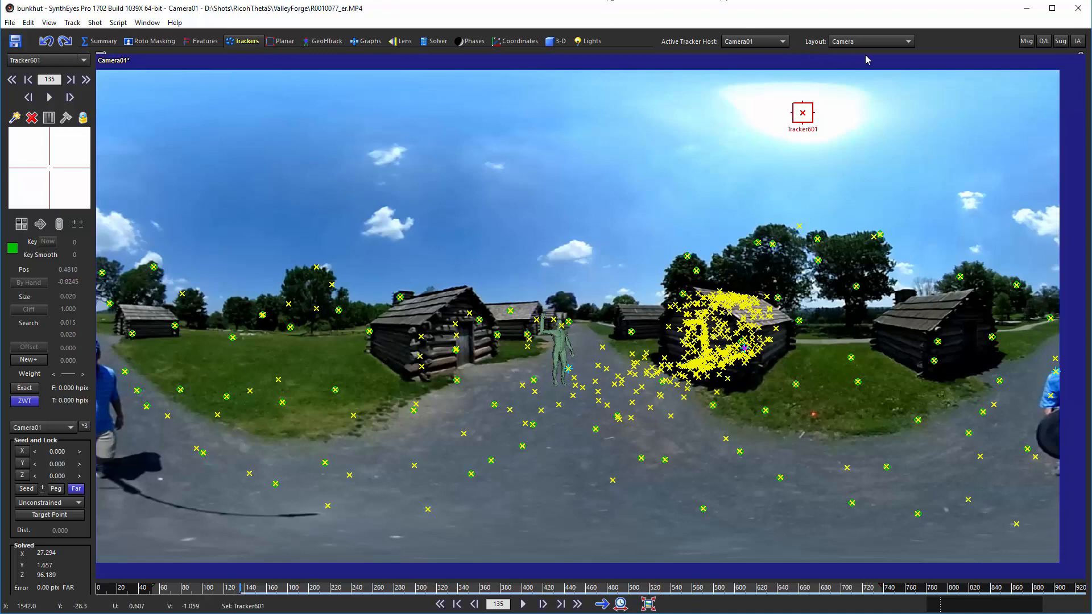
Create a far-away light with one ray that uses the sun tracker as source and no target
click(591, 44)
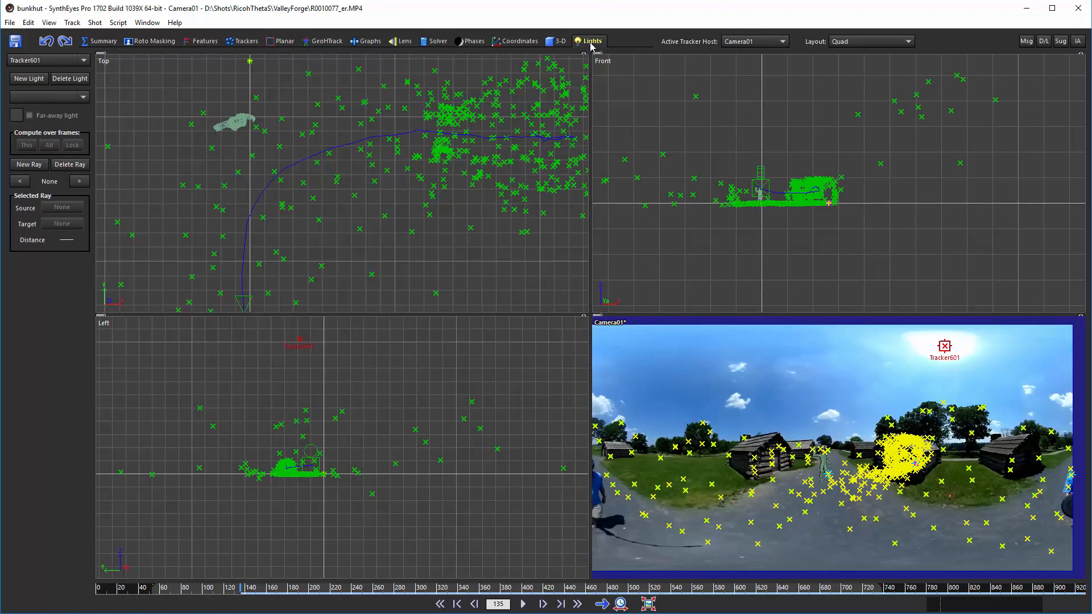
click(28, 78)
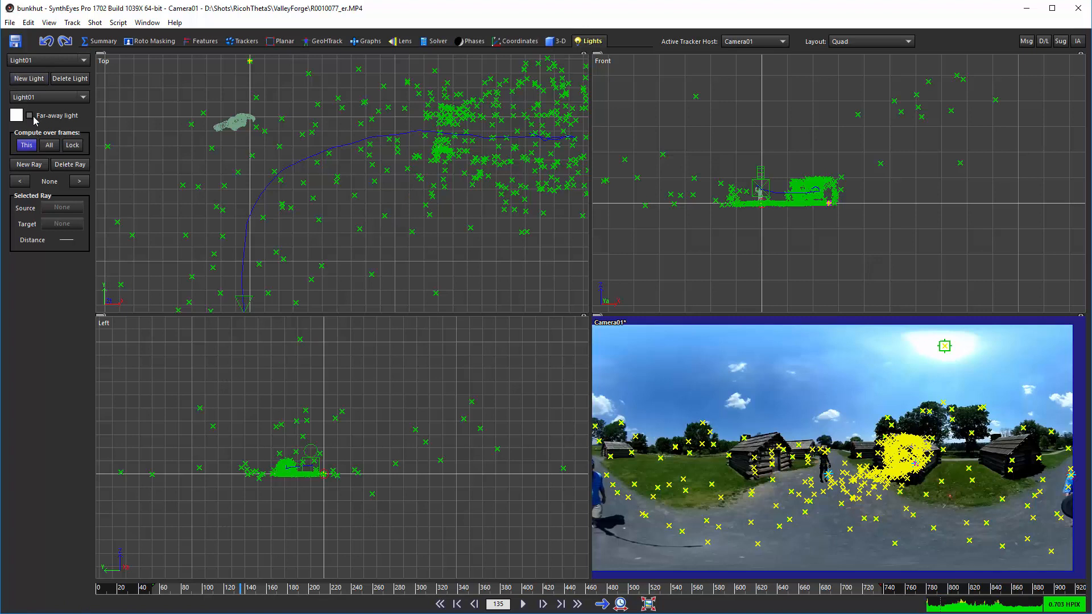
click(32, 163)
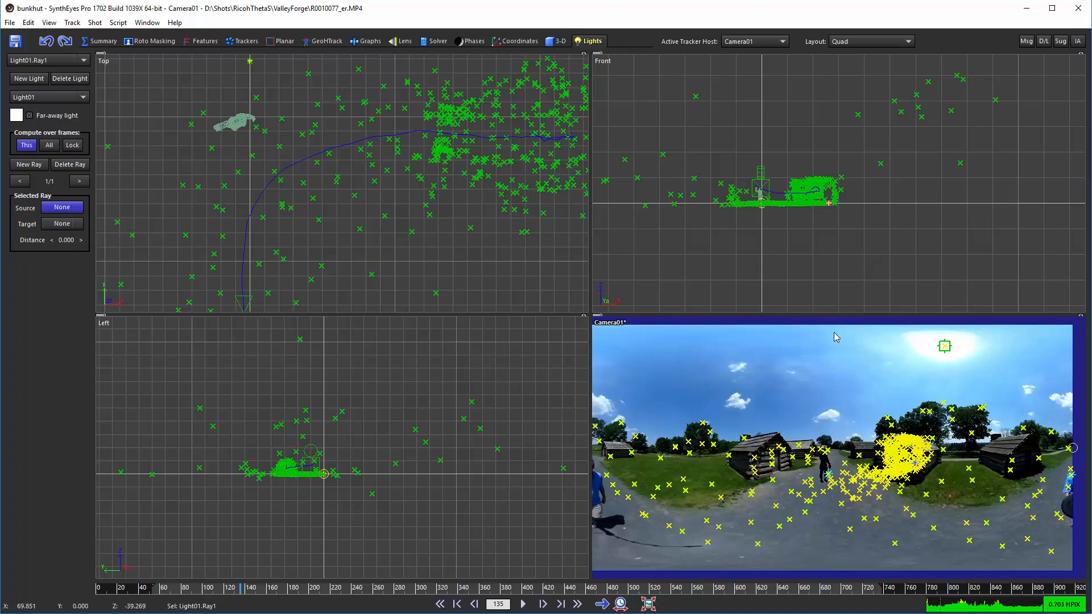
click(943, 345)
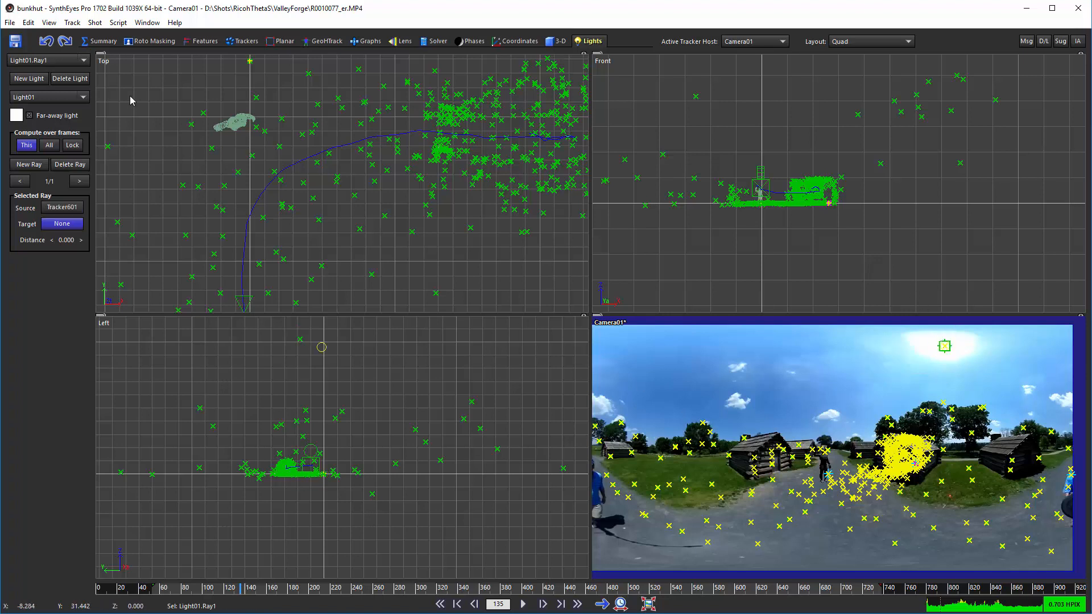
click(54, 225)
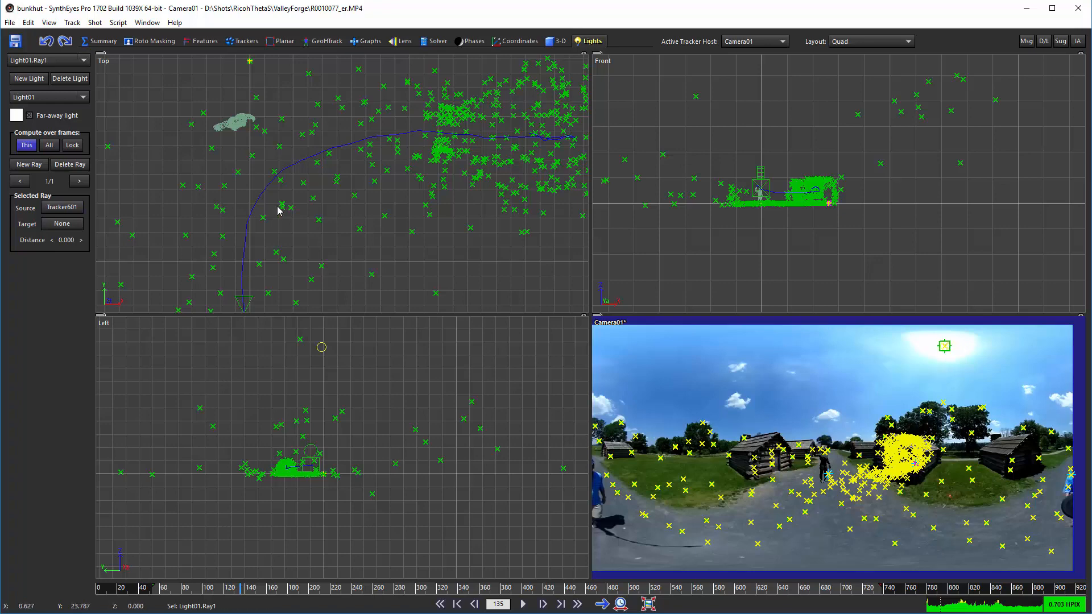
Select Light01 and look down in the perspective view to examine the lighting and shadow of the figure
click(83, 60)
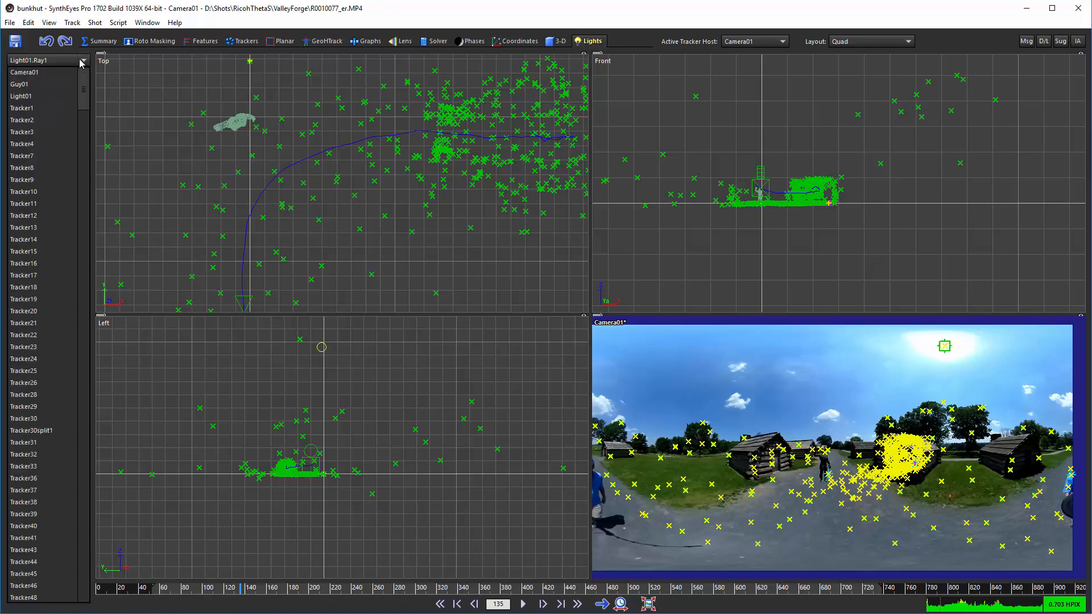
click(34, 77)
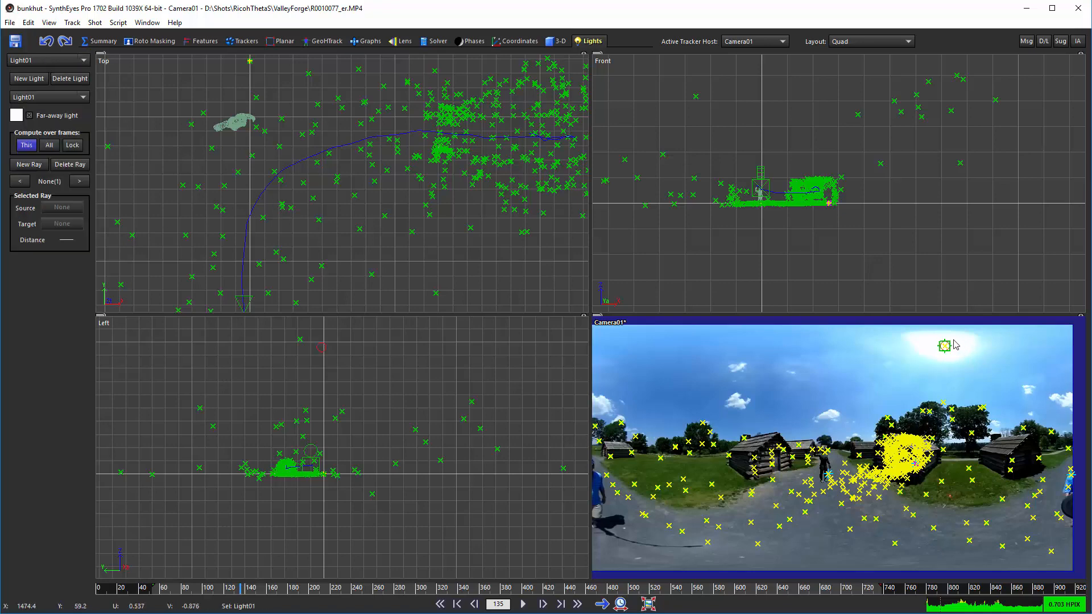
scroll(956, 347, up, 5)
scroll(925, 374, down, 8)
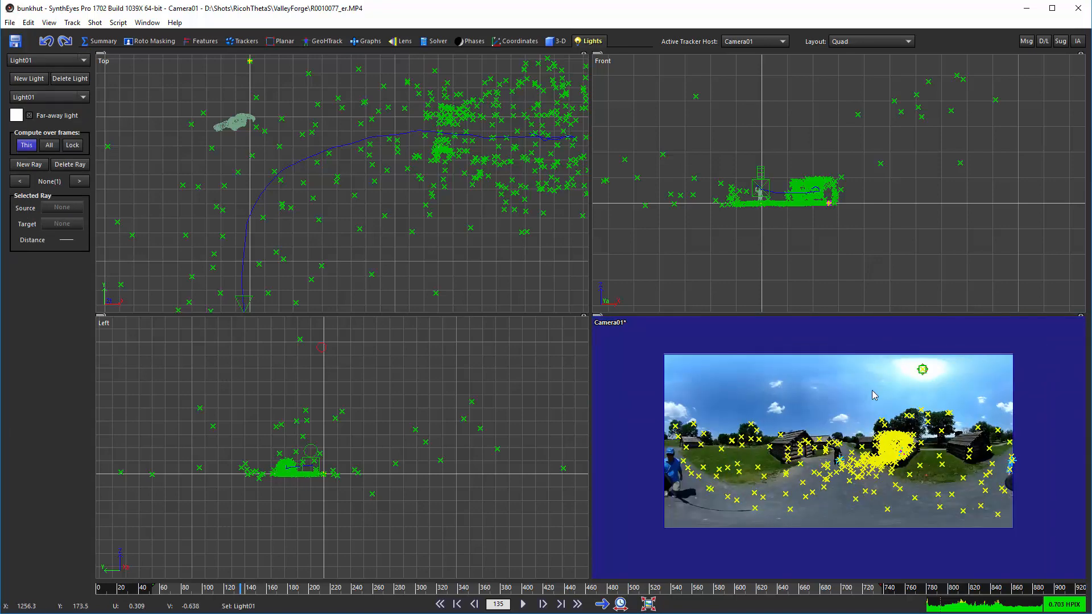
click(329, 41)
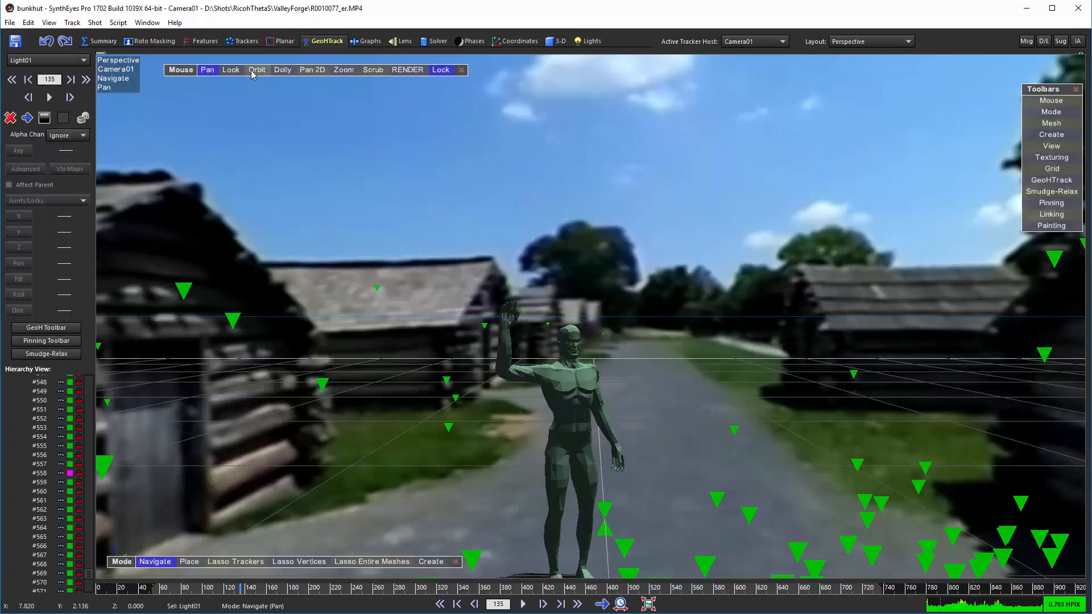
click(231, 69)
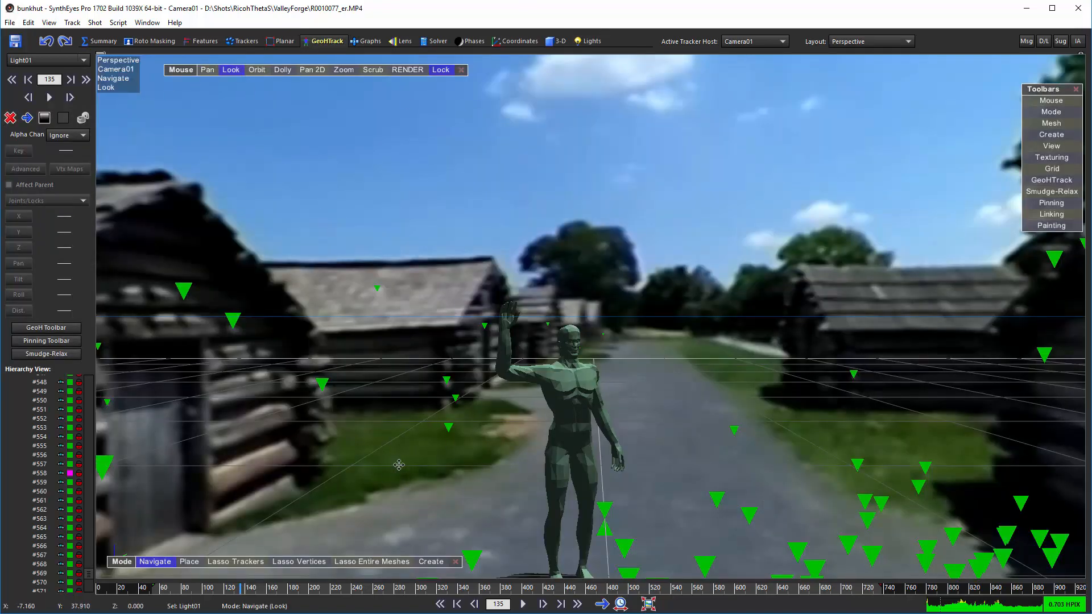
drag(399, 465, 514, 390)
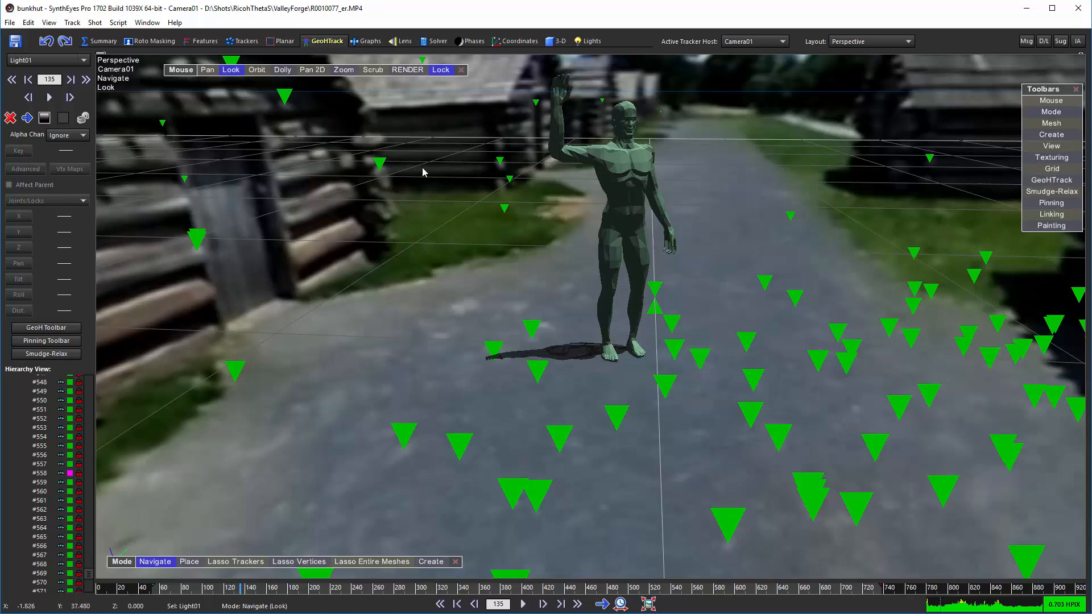
Examine the figure's feet, the ground trackers around it and the sun light in the full camera view
click(100, 41)
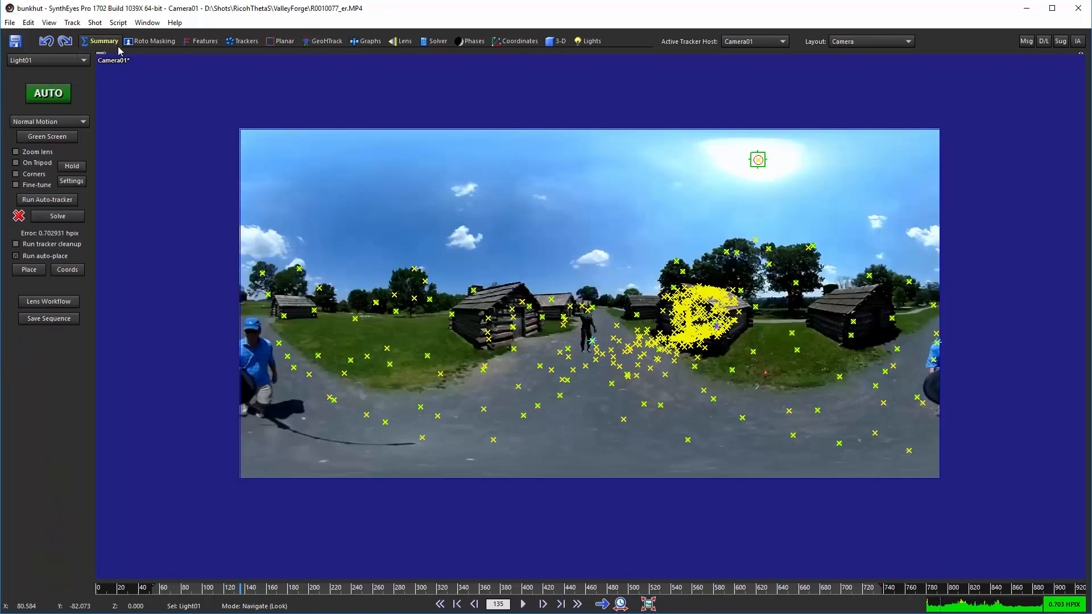
scroll(599, 365, up, 5)
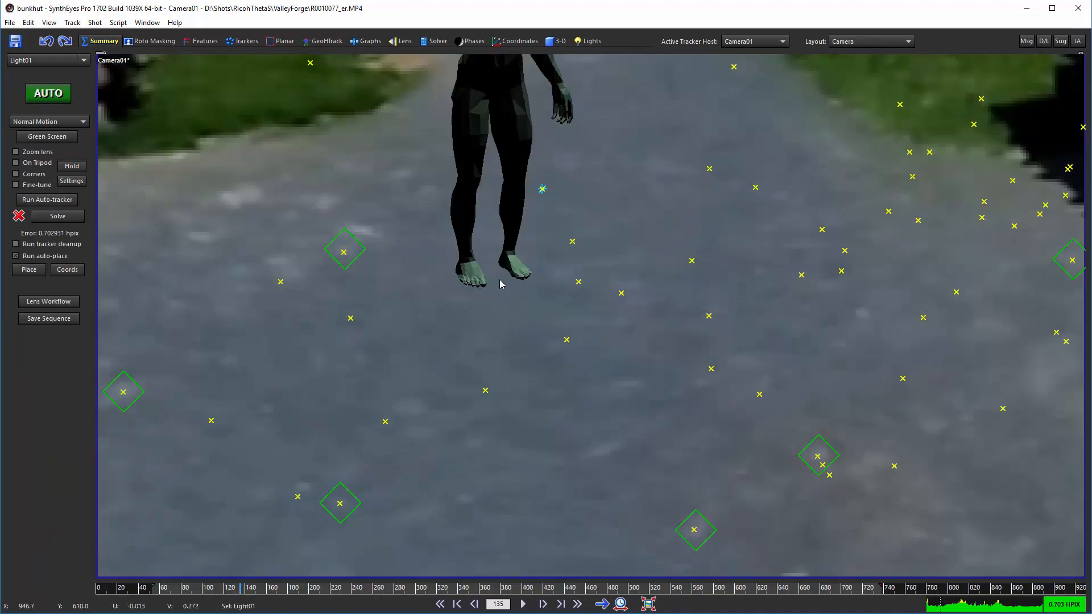
scroll(501, 281, down, 6)
scroll(510, 290, up, 2)
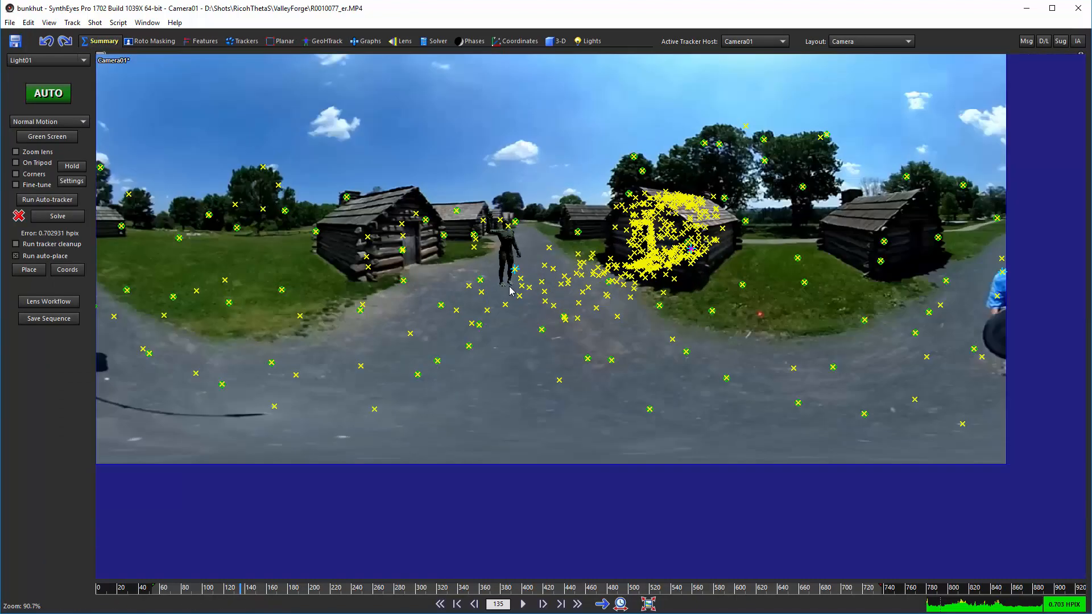
scroll(510, 290, up, 1)
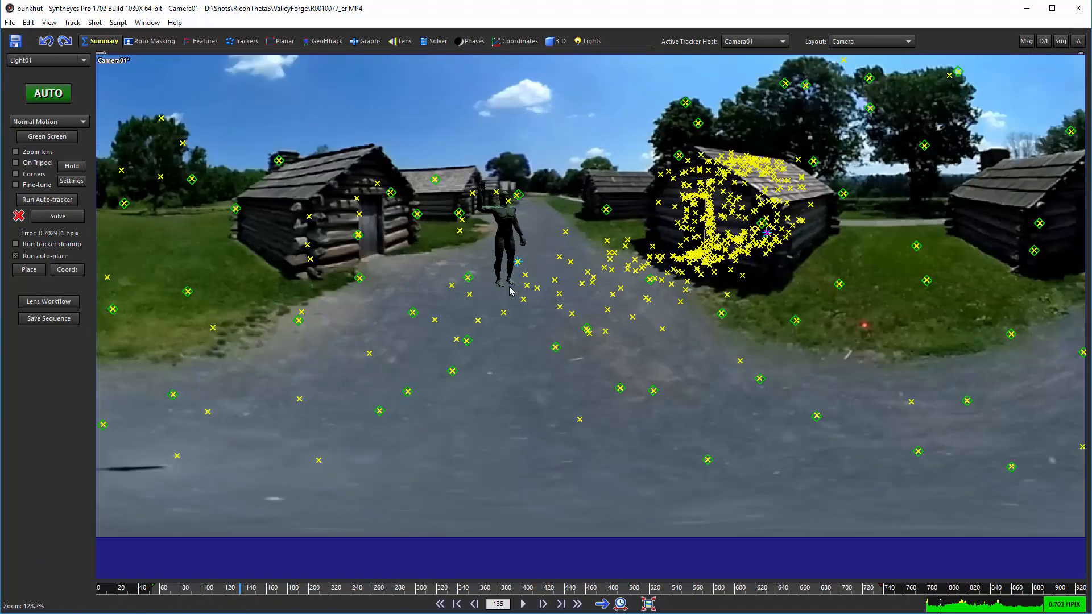
scroll(517, 310, down, 2)
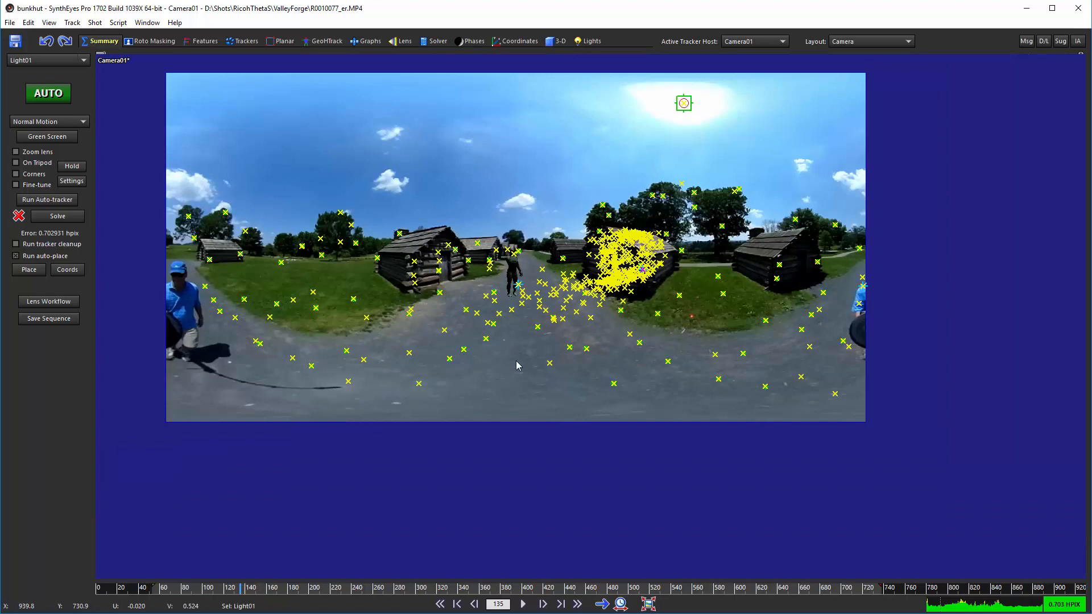
middle_drag(517, 361, 522, 390)
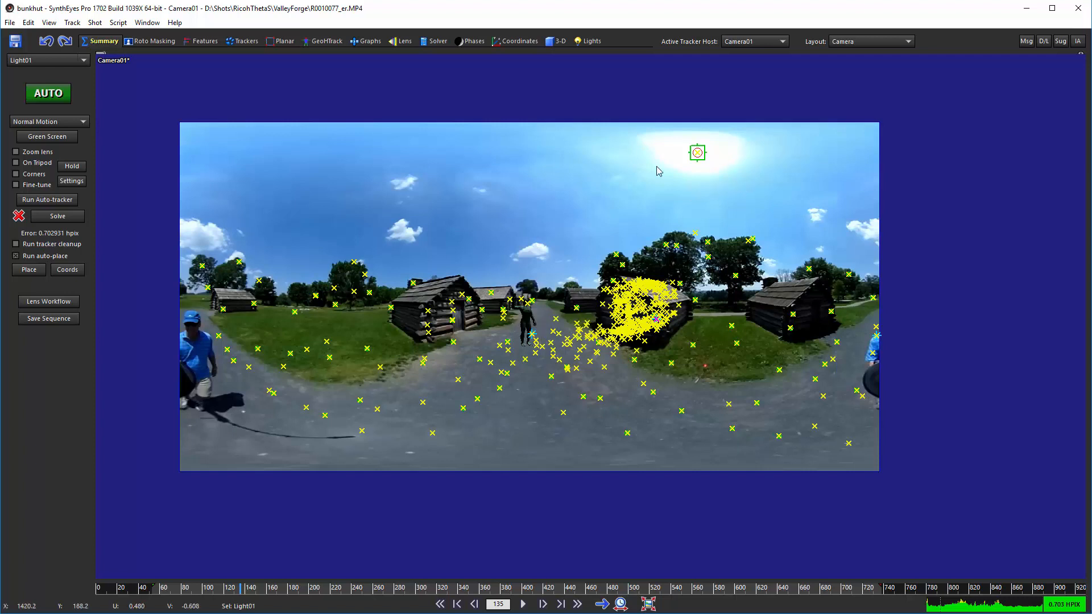
mouse_move(537, 342)
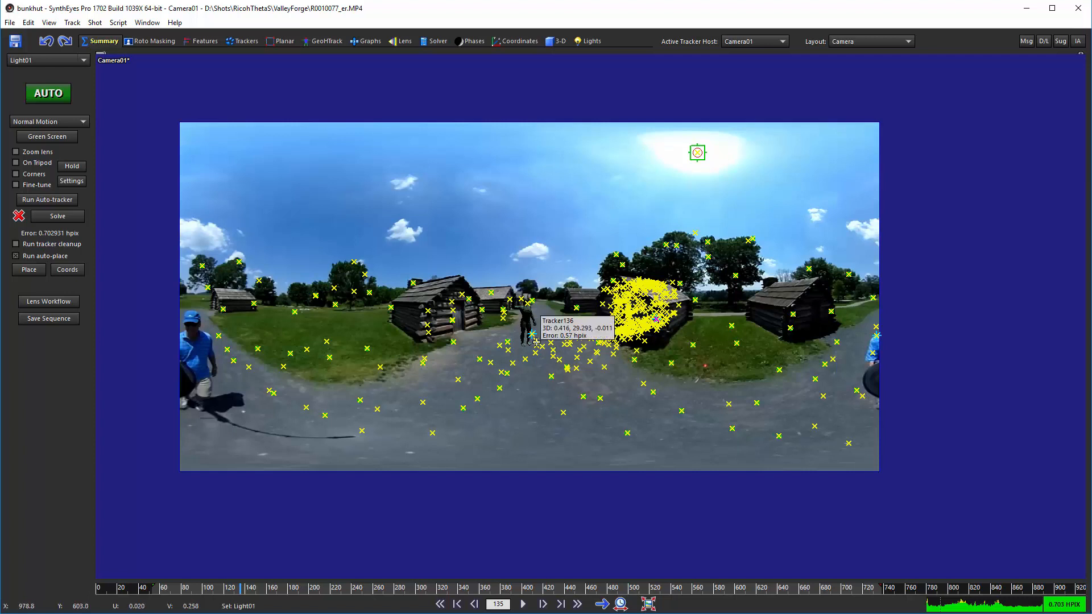
mouse_move(577, 350)
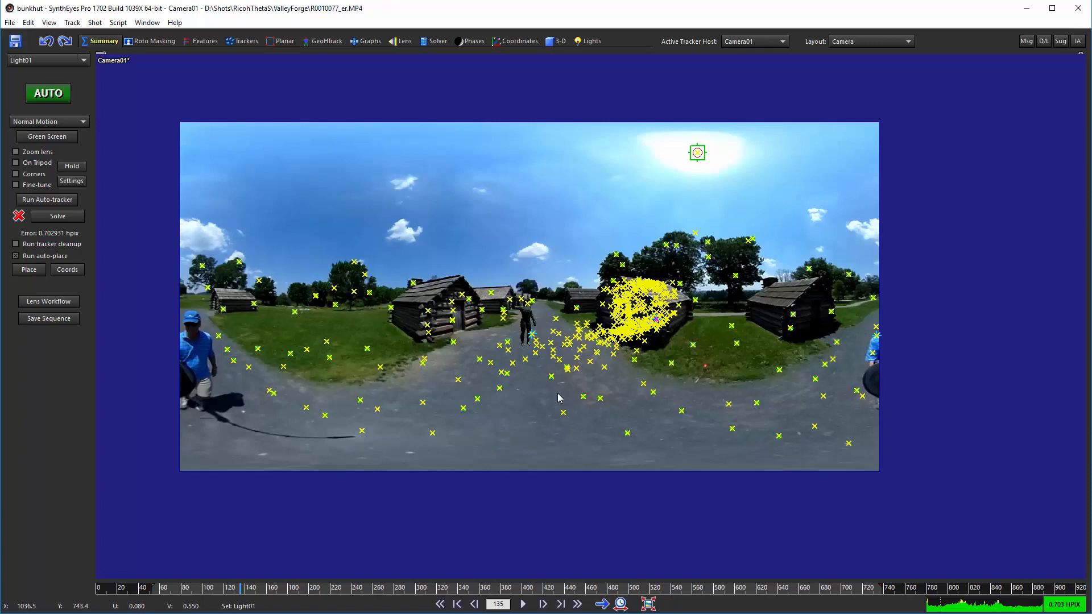
Create a ground plane of about 10.8 by 9.9 units beneath the figure in the Top view and inspect it in the camera view
click(561, 42)
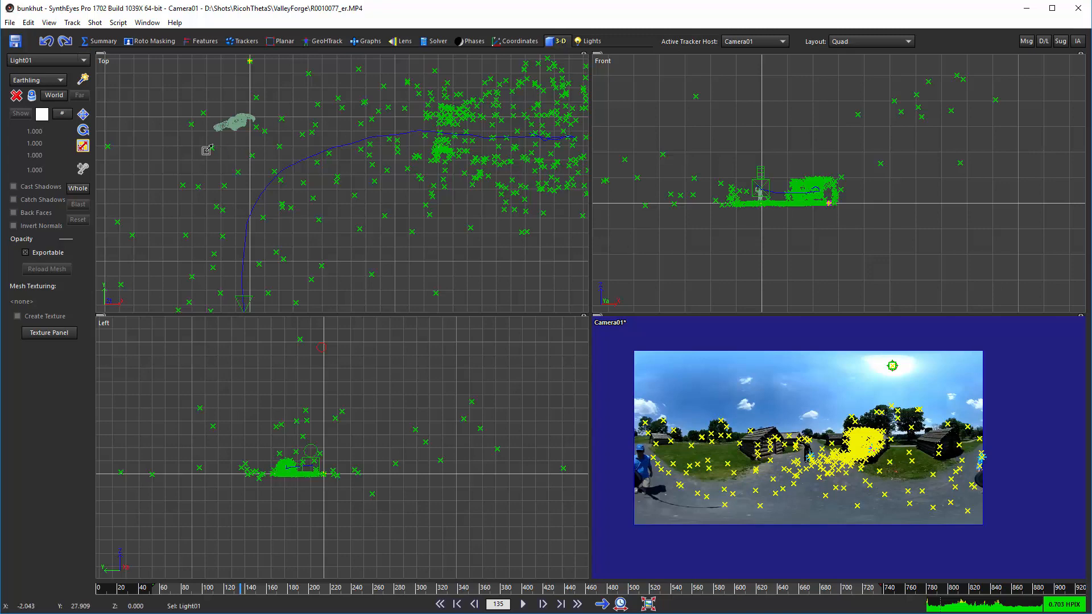
scroll(205, 153, up, 2)
scroll(204, 152, down, 3)
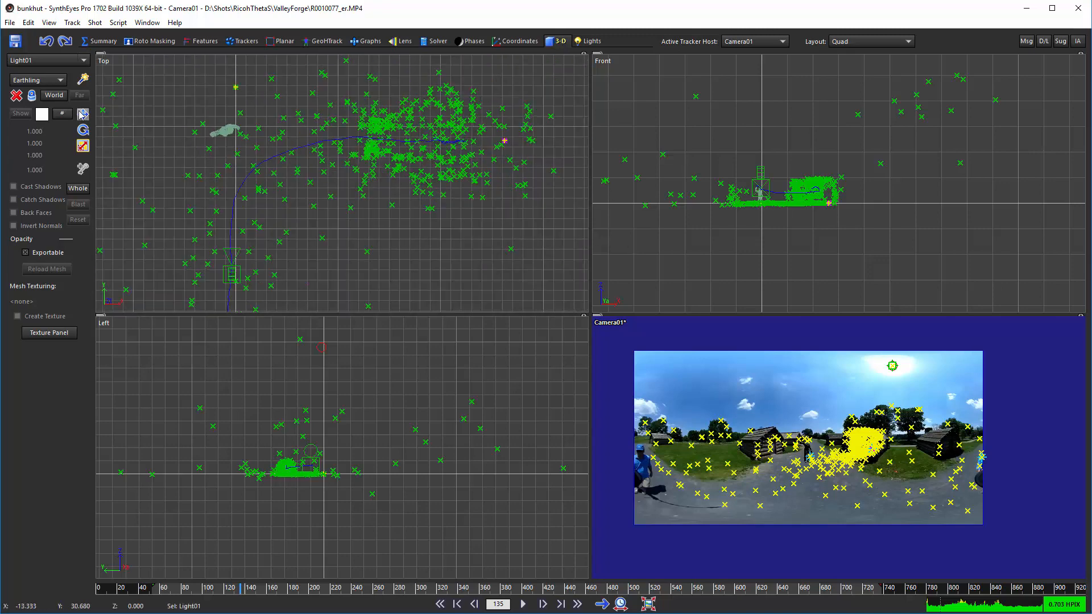
right_click(159, 113)
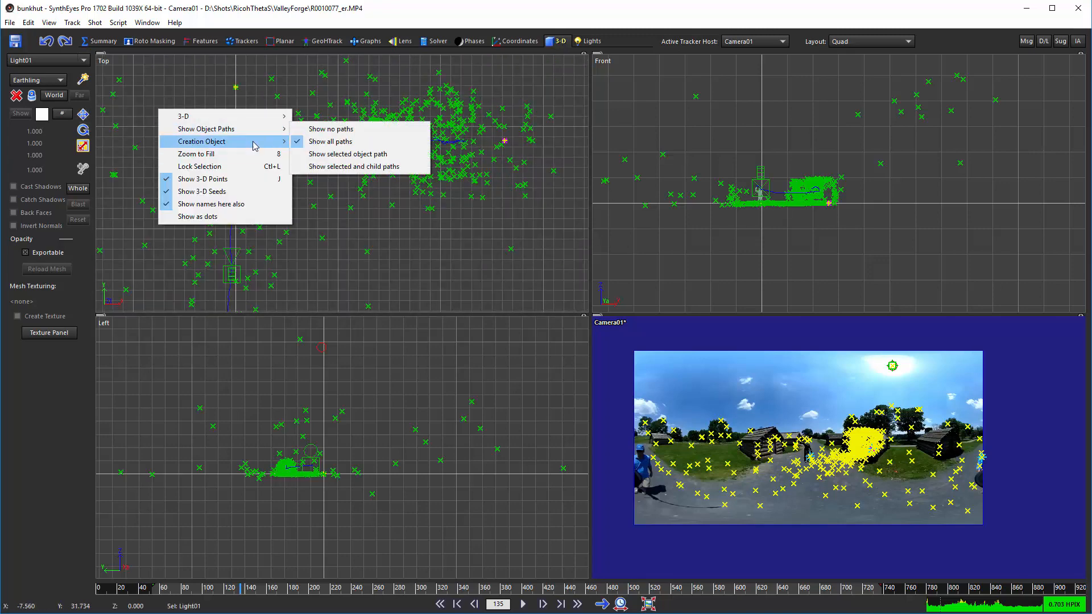
mouse_move(286, 146)
click(319, 167)
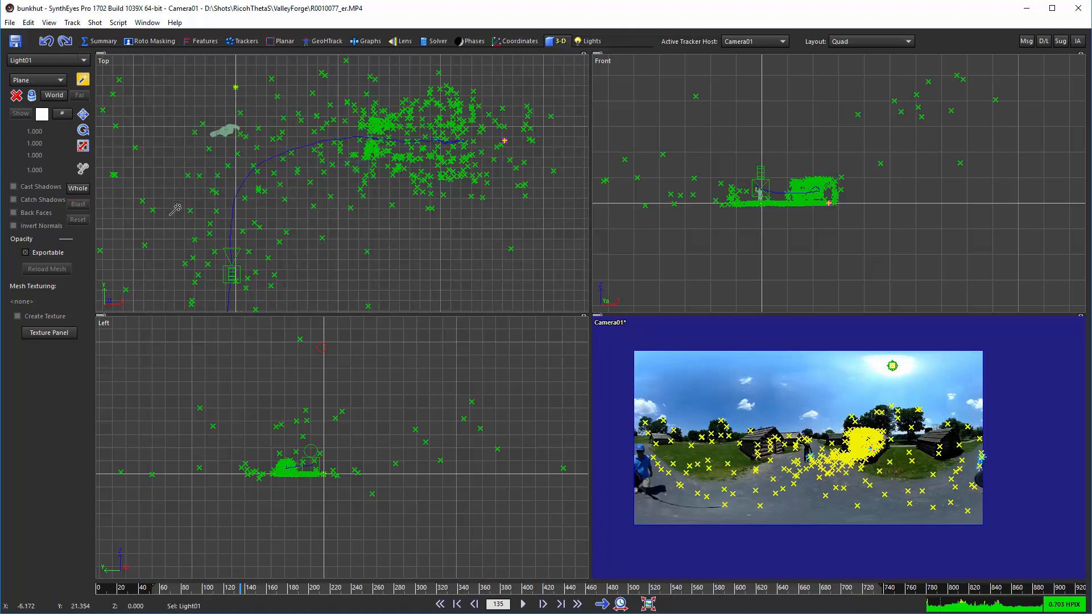
drag(167, 182, 277, 80)
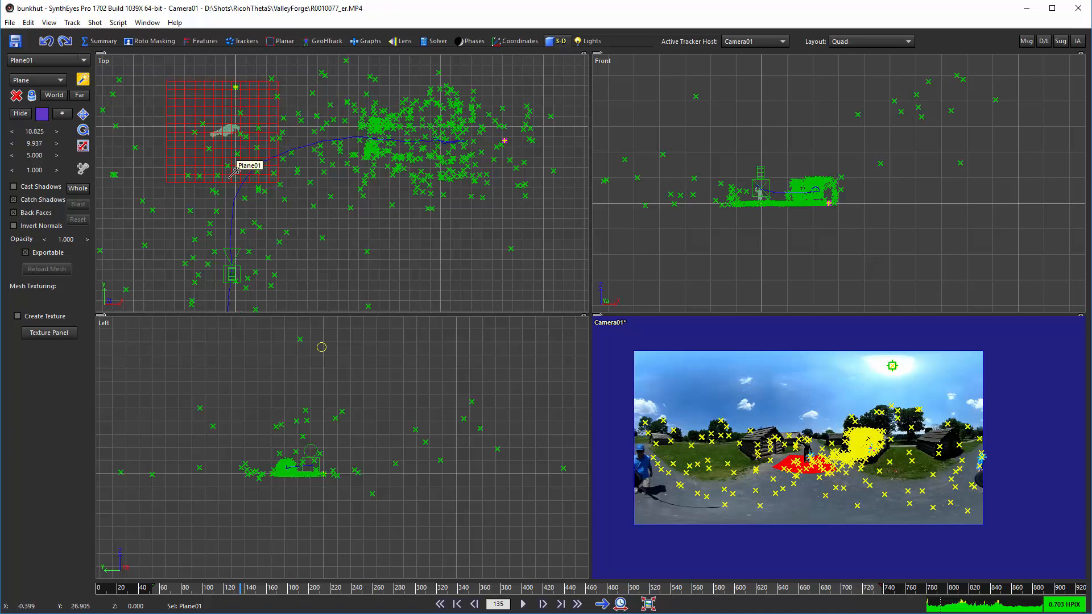
scroll(823, 402, up, 3)
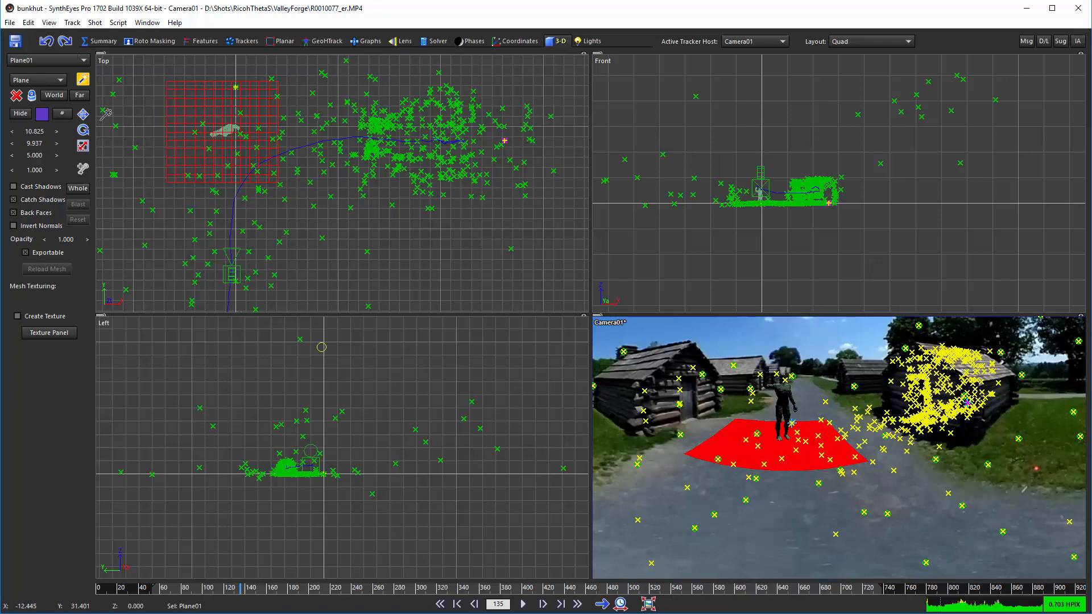
Run the Shadow Map Maker script for Light01 with a minimum resolution of 1024 and shadow brightness 0
click(117, 23)
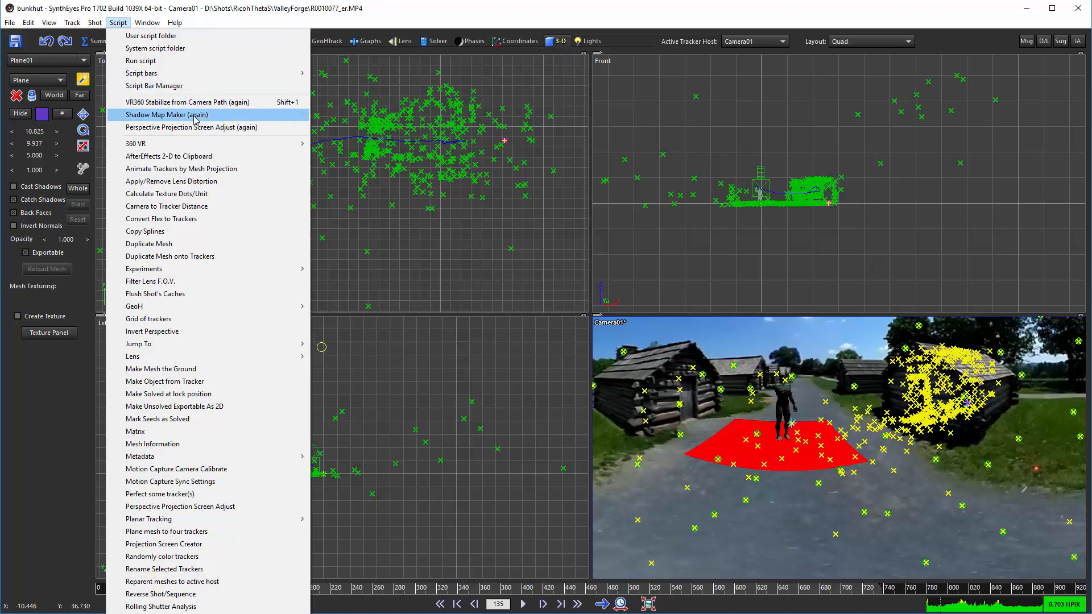
click(195, 116)
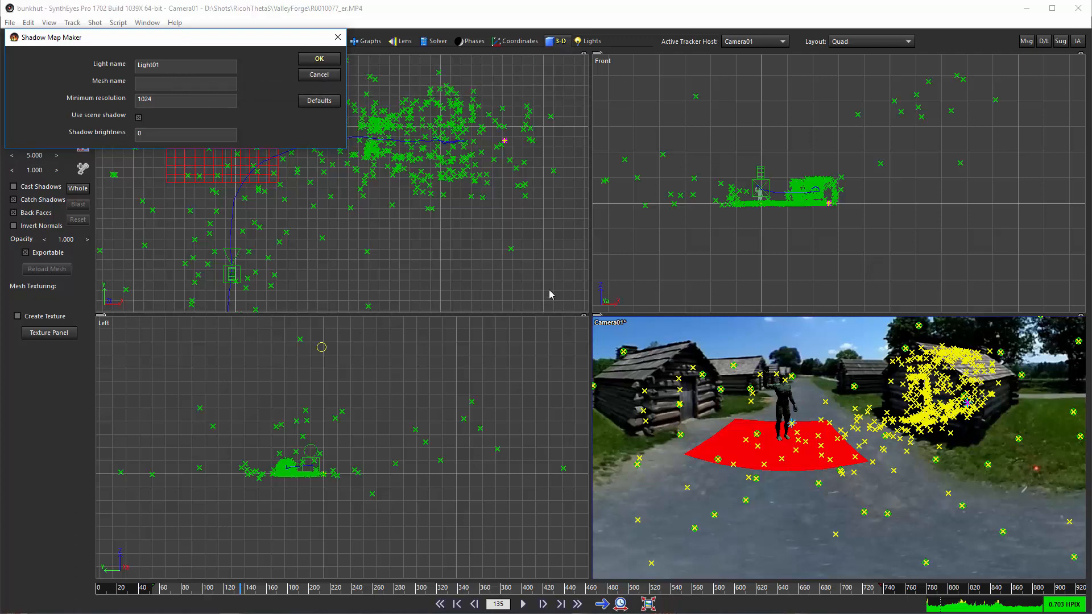
click(324, 60)
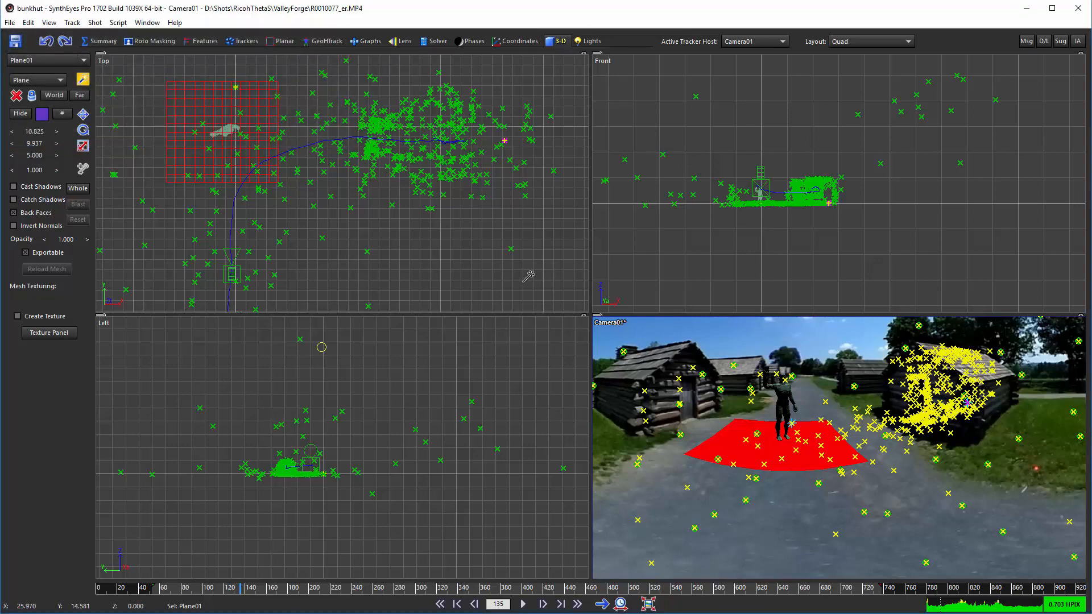
Compare the ground with and without the baked shadow in the perspective view, and set Plane01's opacity to 0.385
click(327, 41)
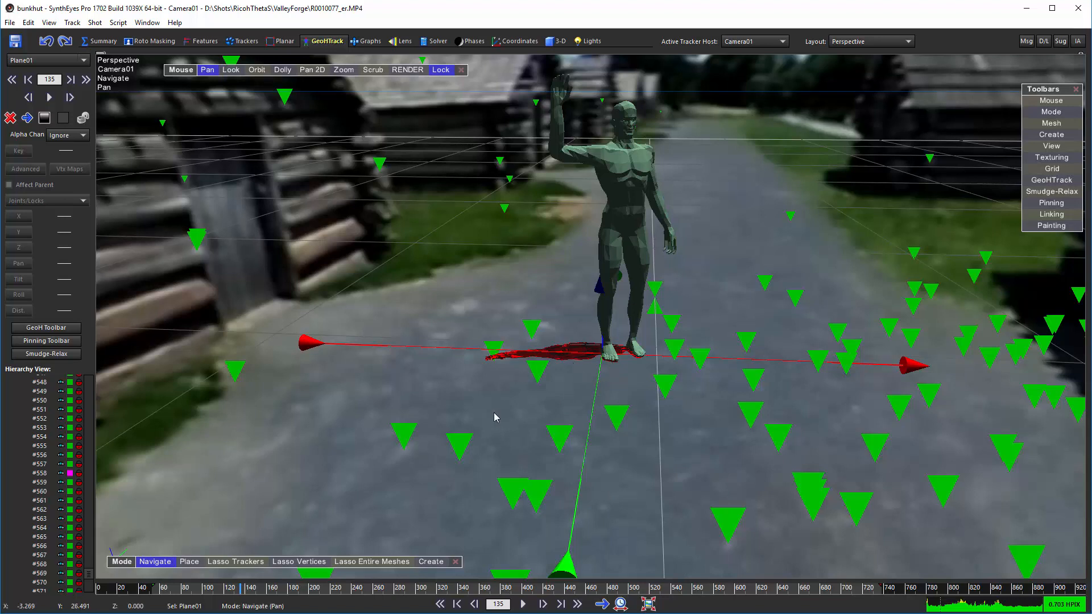
click(47, 41)
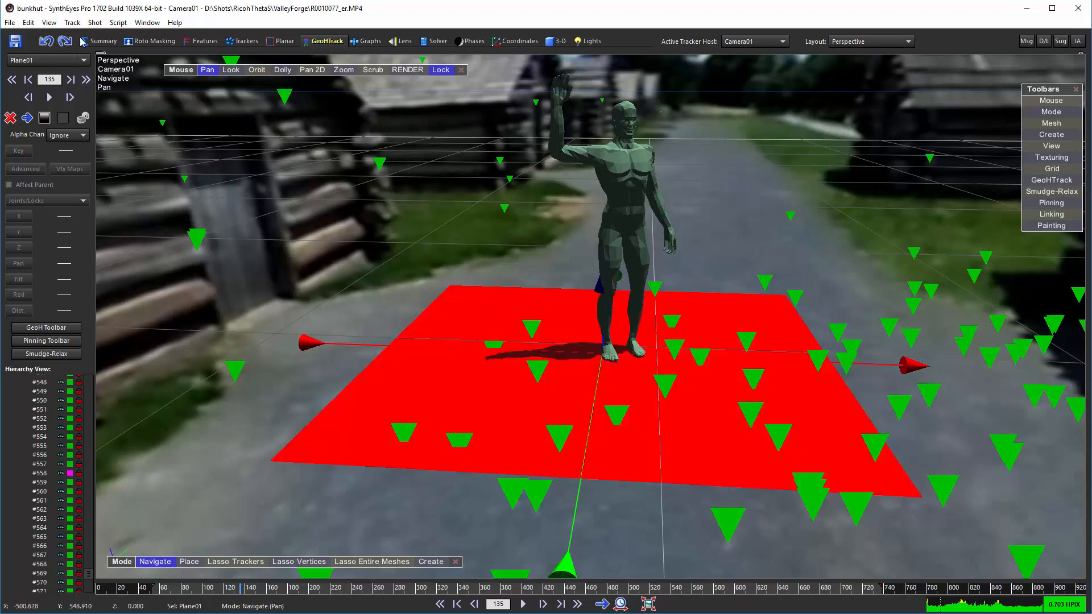
click(62, 43)
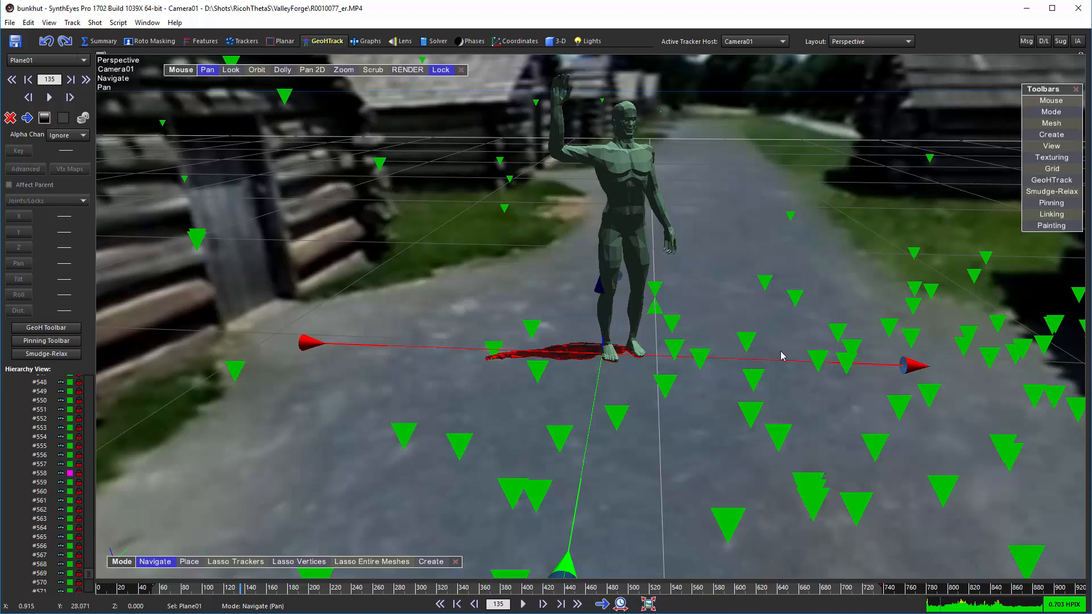
click(549, 41)
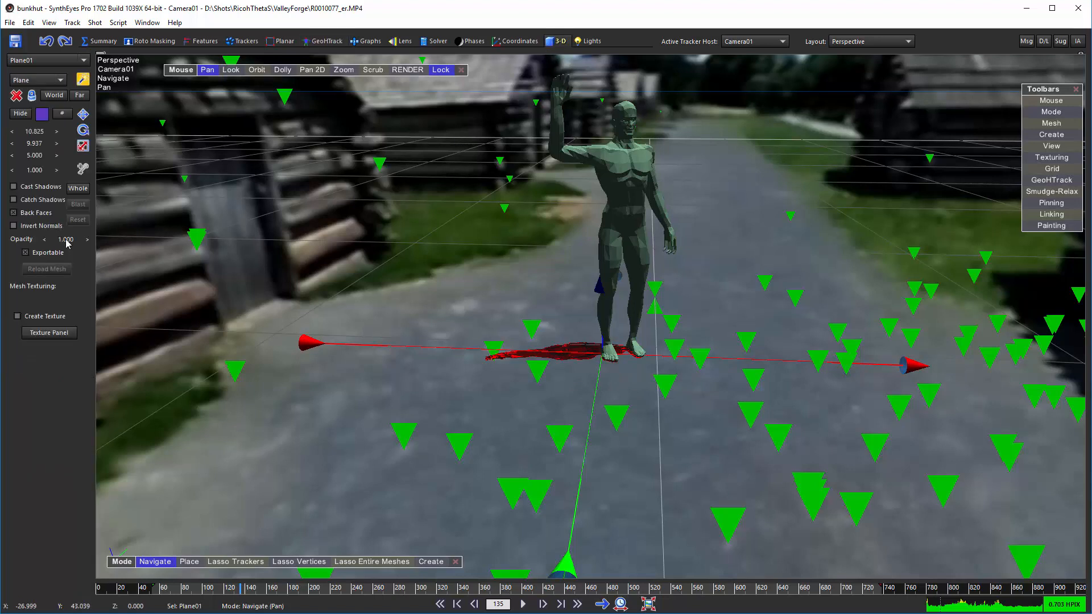
drag(65, 238, 28, 239)
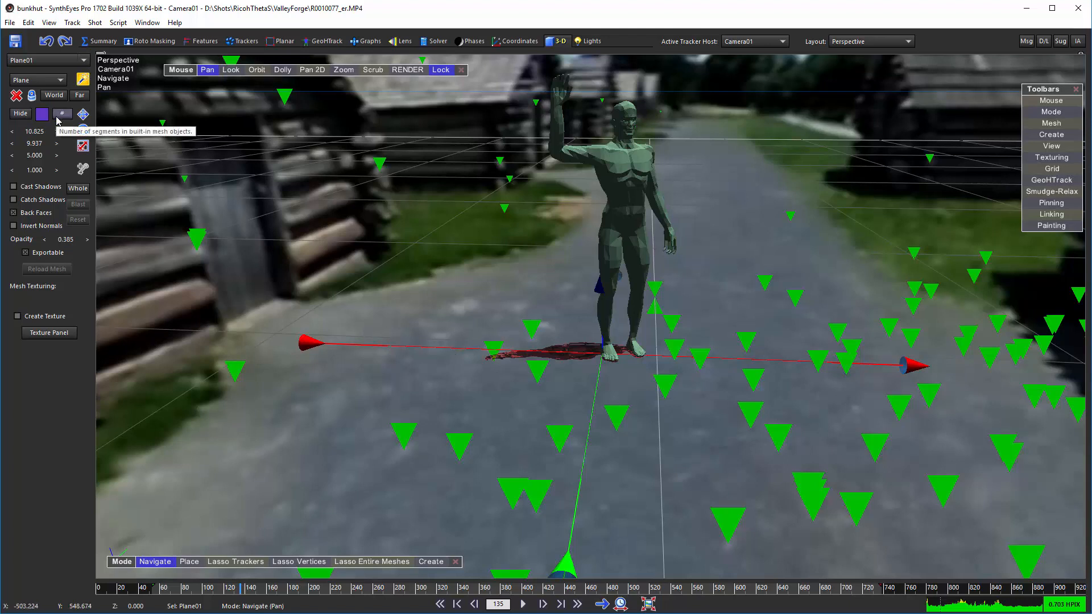
Export the scene as a Fusion composition, replacing the existing bunkhut.comp and accepting the current export settings
click(9, 24)
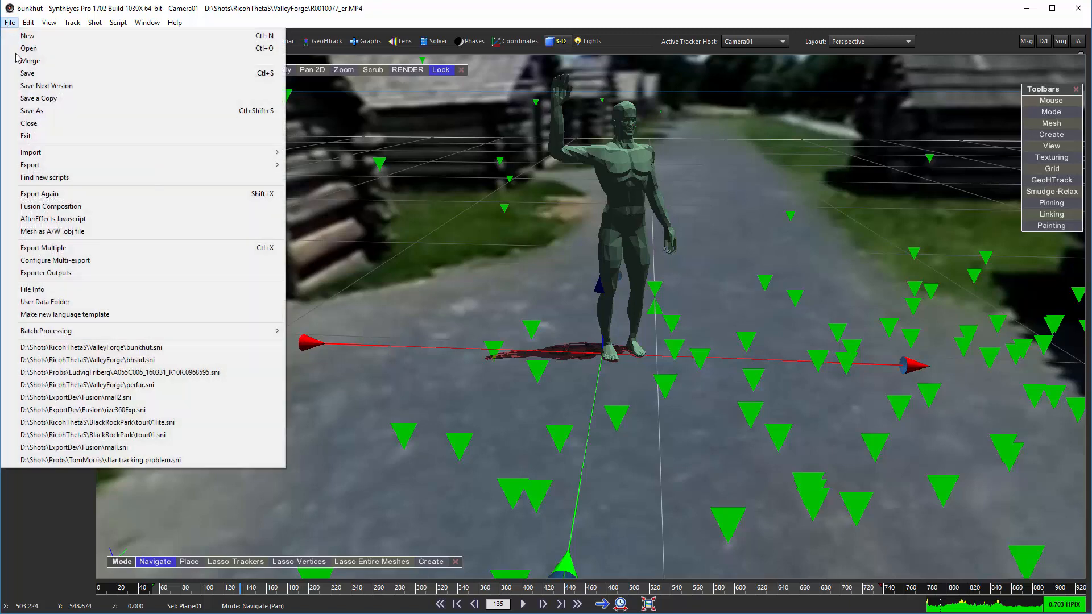
click(119, 215)
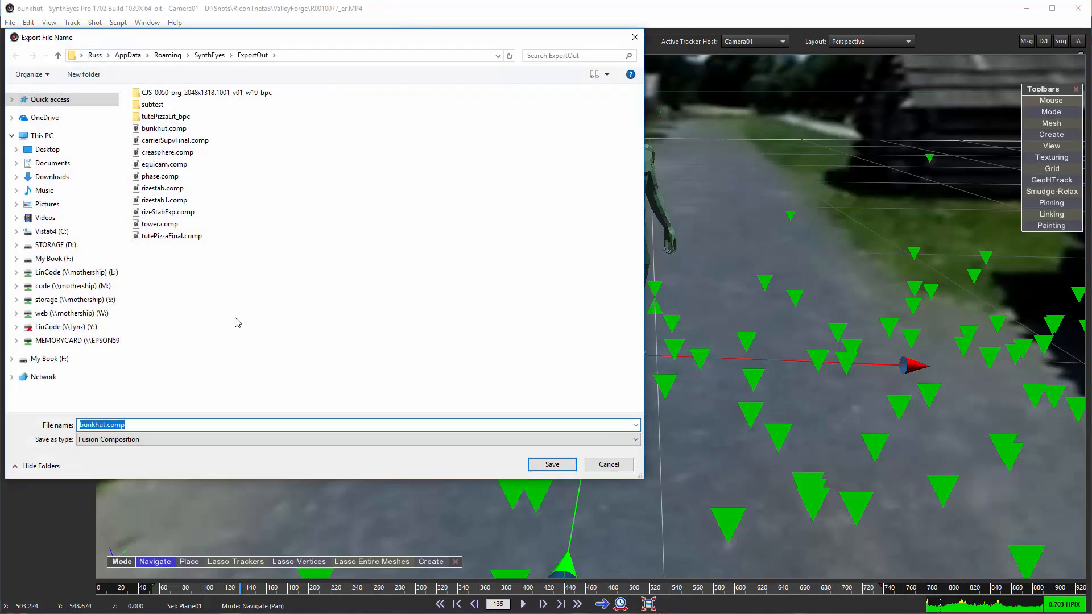
click(550, 468)
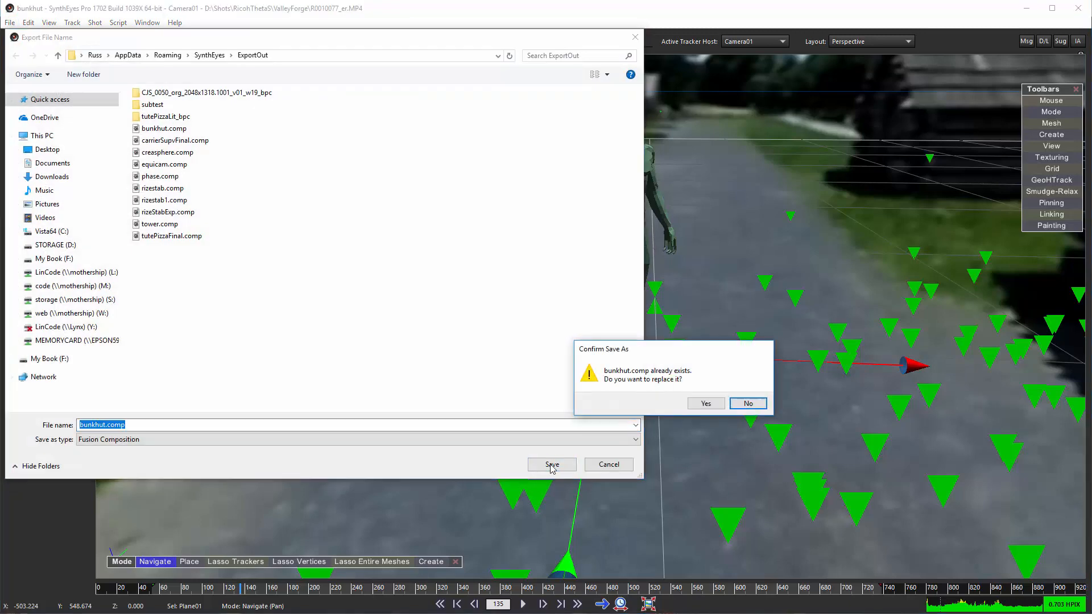
click(704, 404)
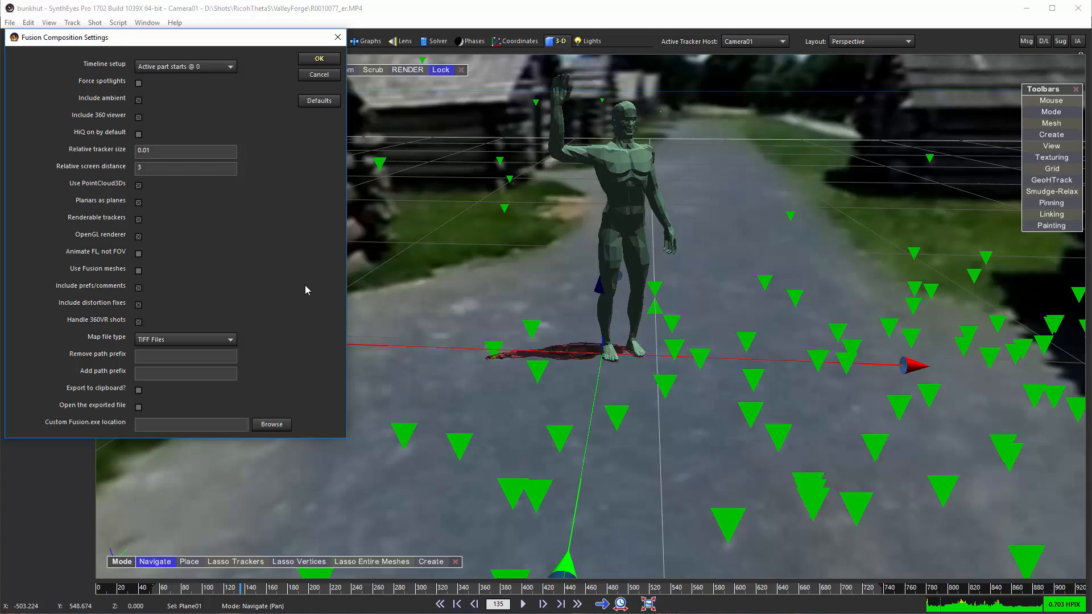
click(316, 58)
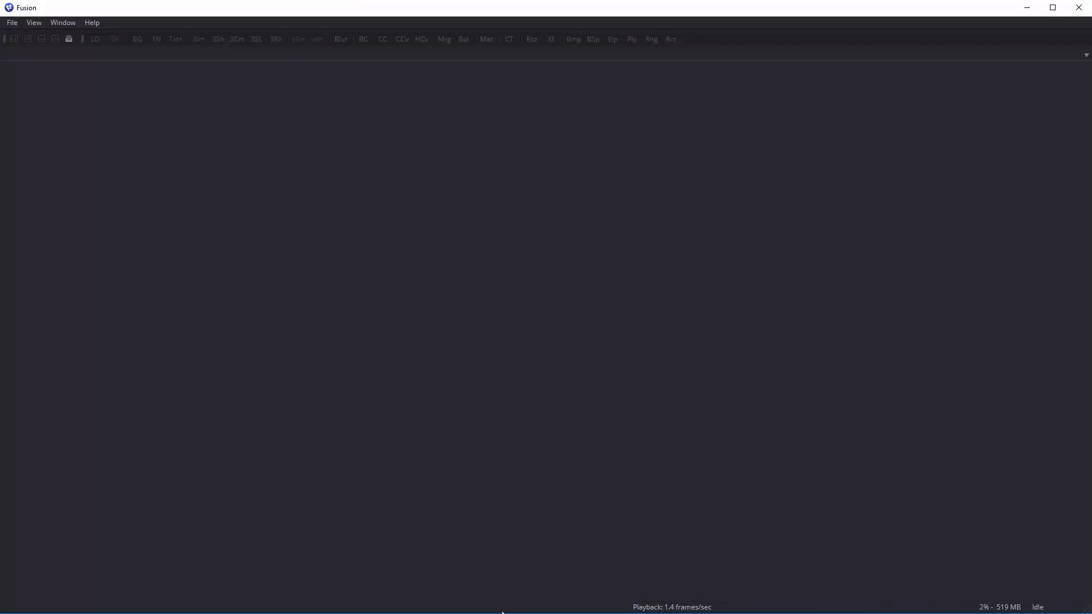
Switch to Fusion, open the recent composition bunkhut.comp and look over its node flow
click(10, 24)
mouse_move(76, 162)
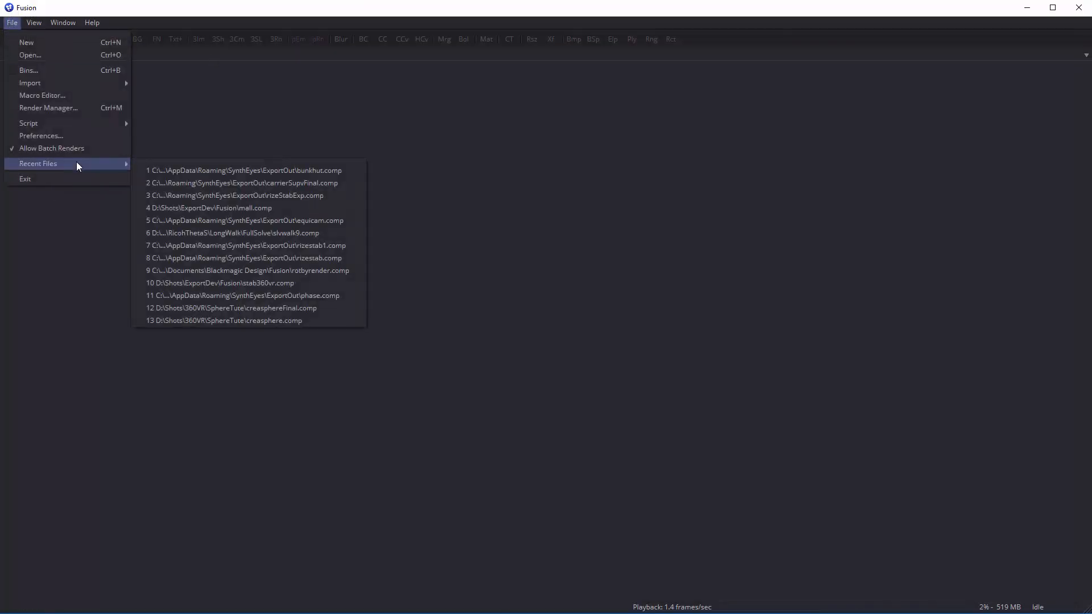
click(222, 170)
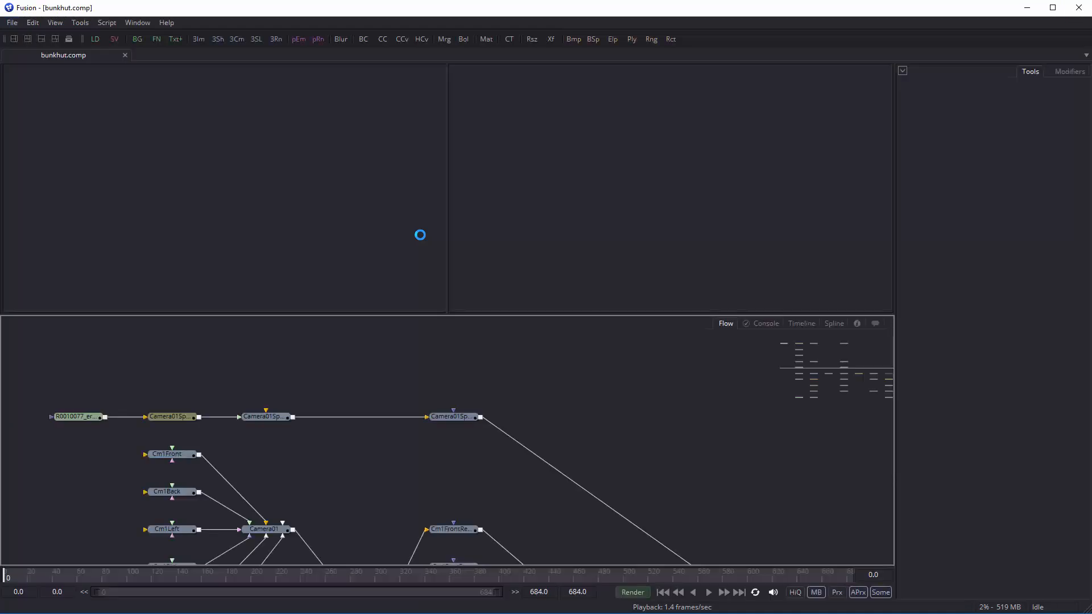
scroll(658, 355, down, 3)
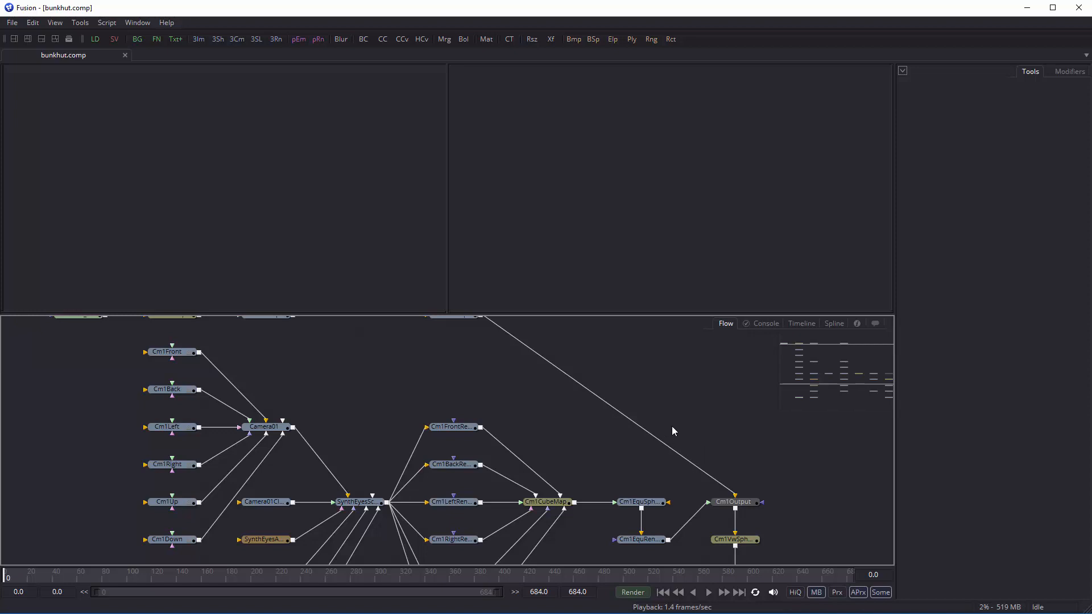
ctrl+scroll(687, 410, down, 3)
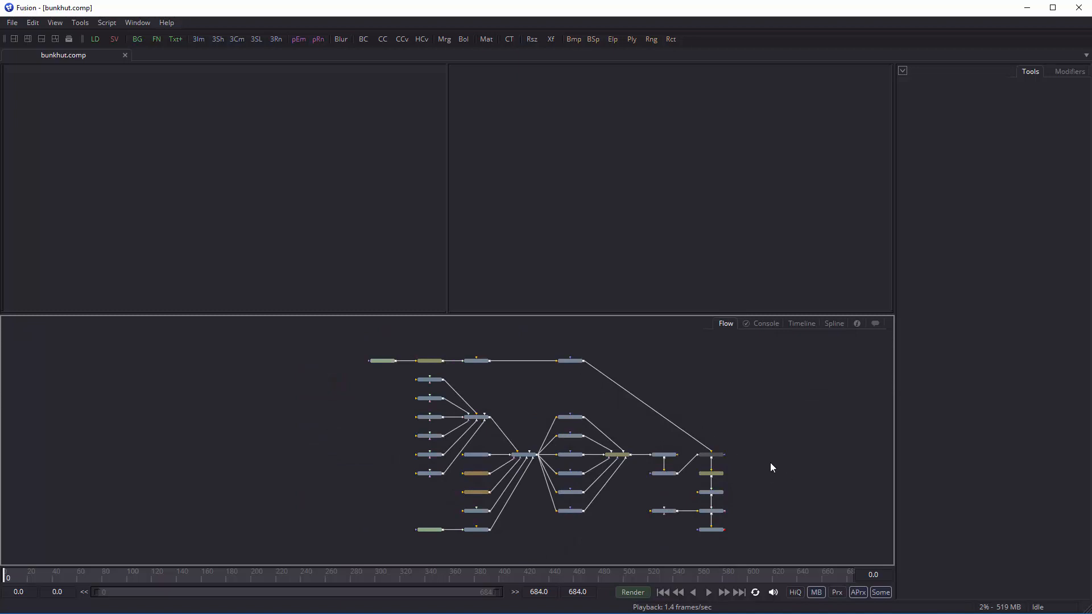
ctrl+scroll(766, 464, up, 3)
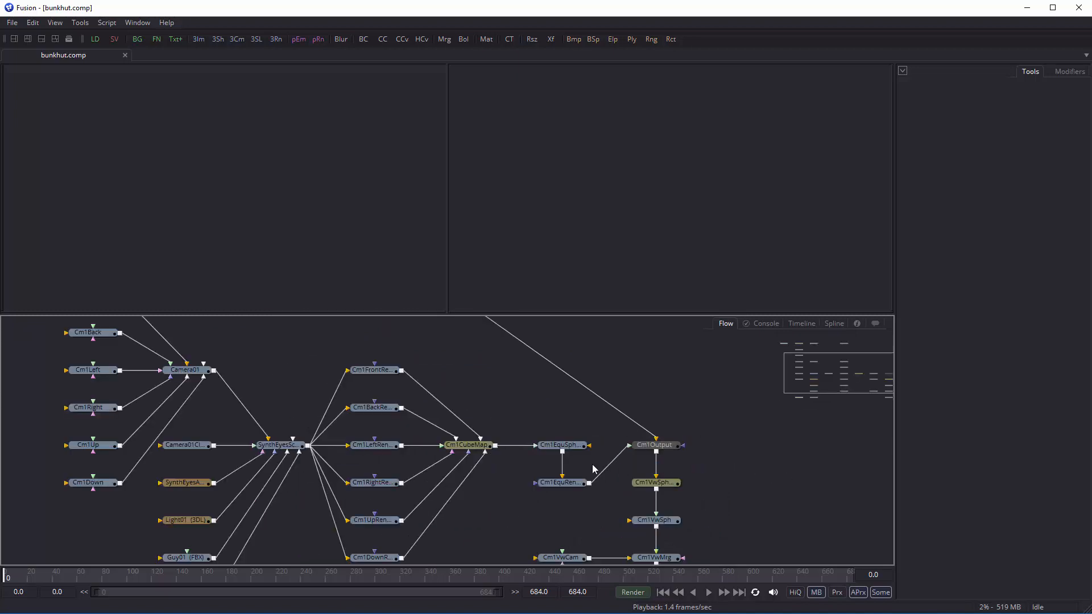
Show the Cm1Output merge node in the second viewer and fit the whole 360-degree image to it
click(659, 446)
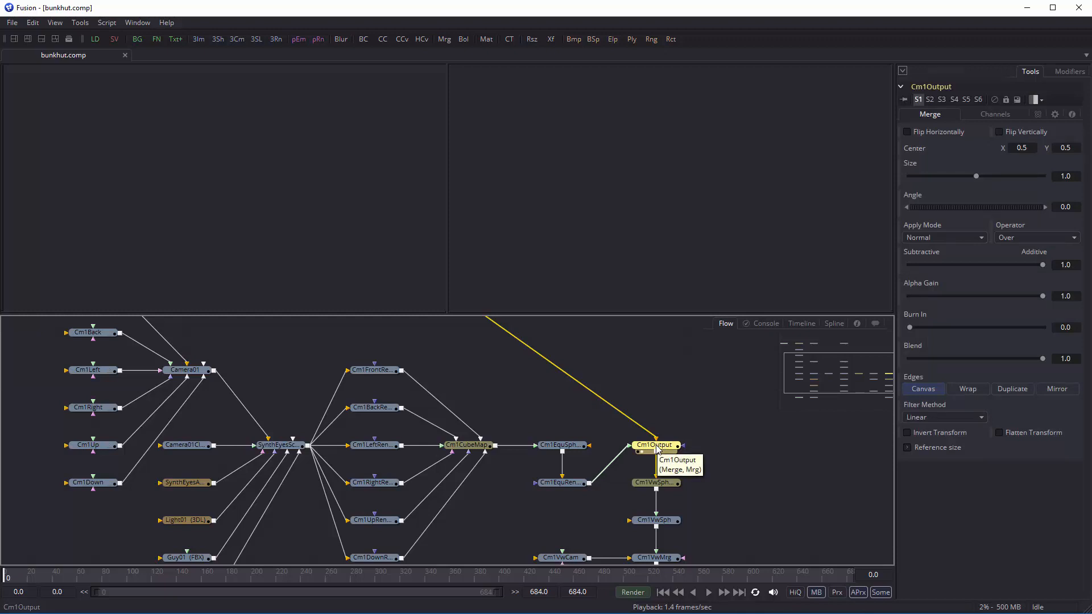
key(2)
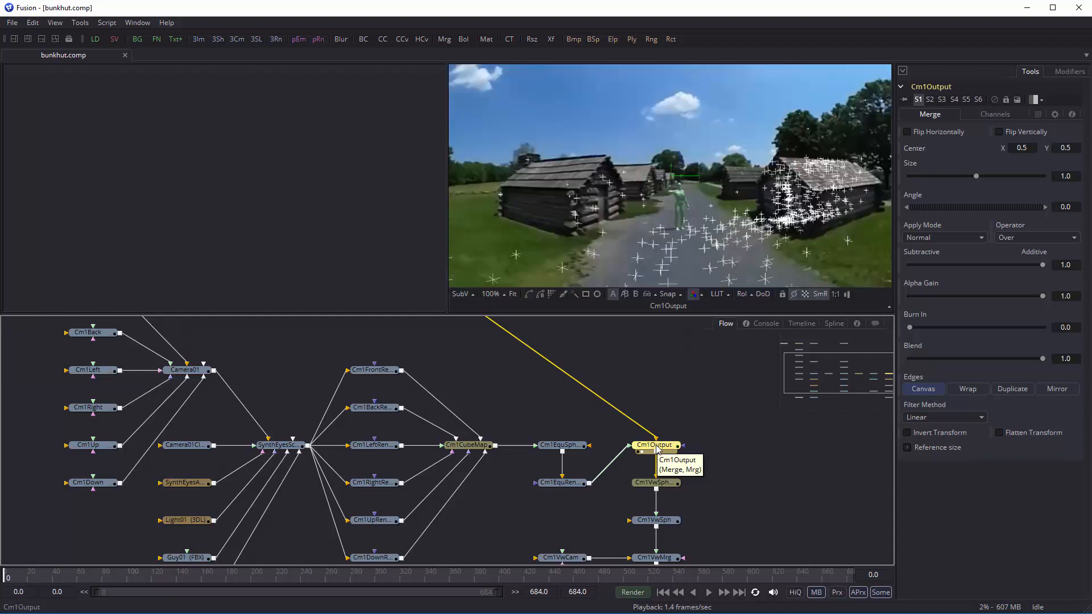
click(513, 294)
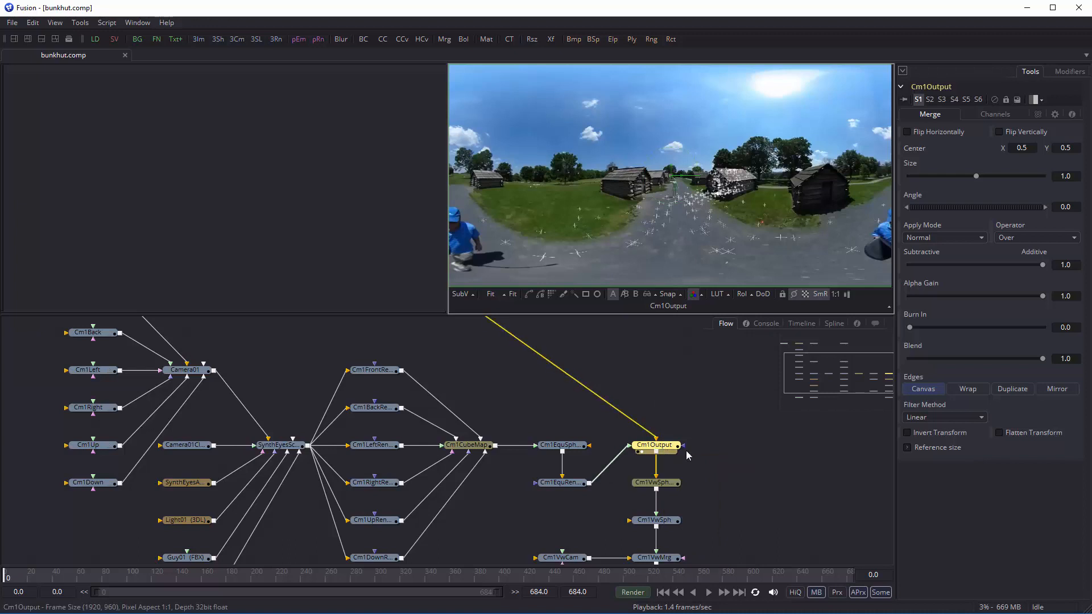
Look through the node flow and load the SynthEyesScene node into the first viewer
scroll(736, 446, down, 2)
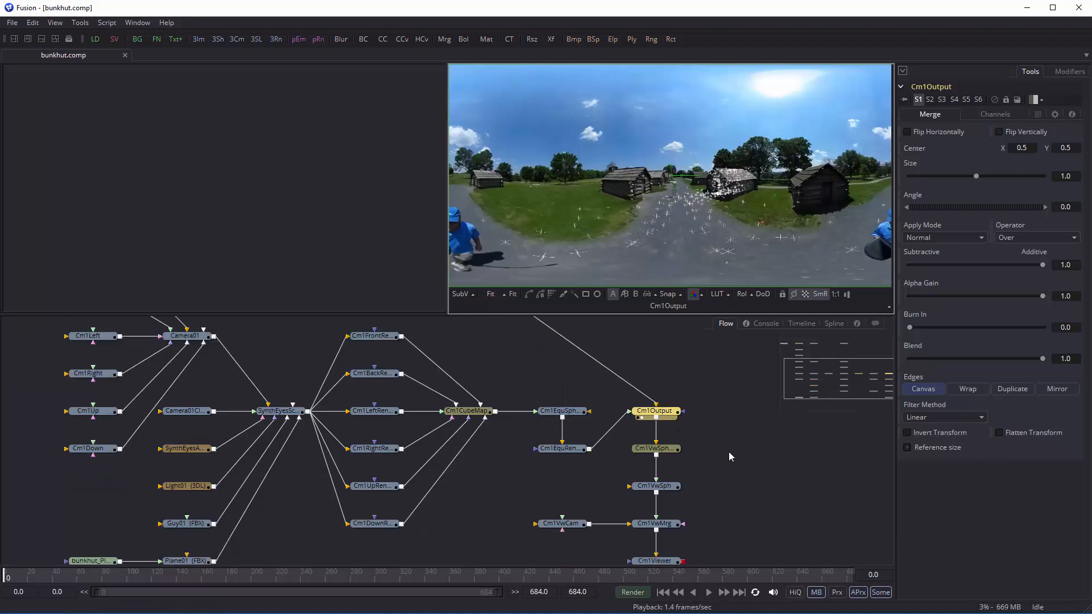
scroll(730, 450, down, 1)
scroll(731, 447, up, 3)
scroll(599, 438, up, 1)
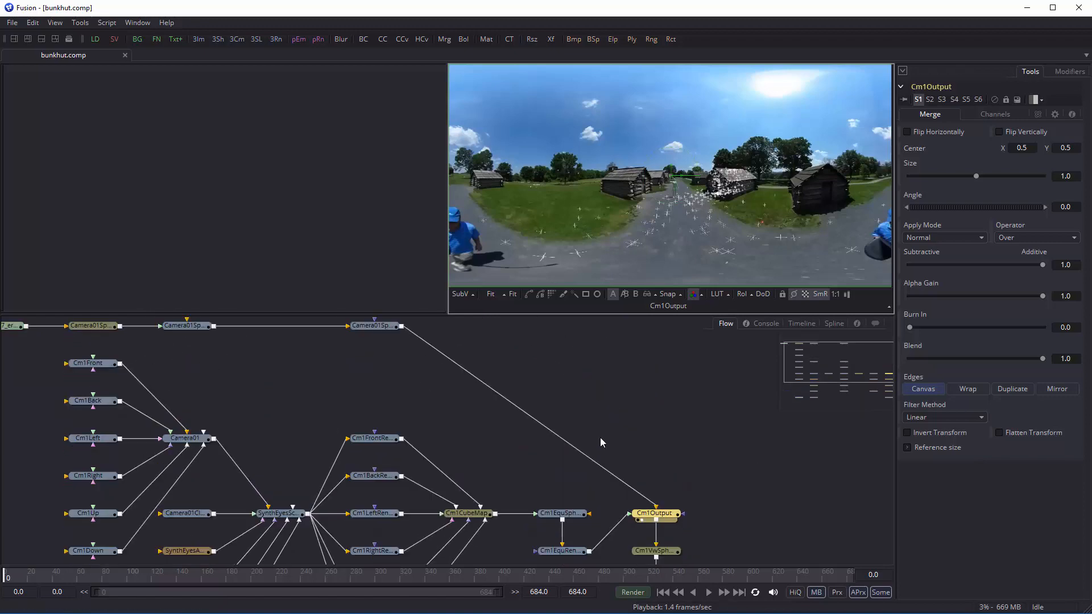
scroll(600, 442, down, 1)
click(282, 481)
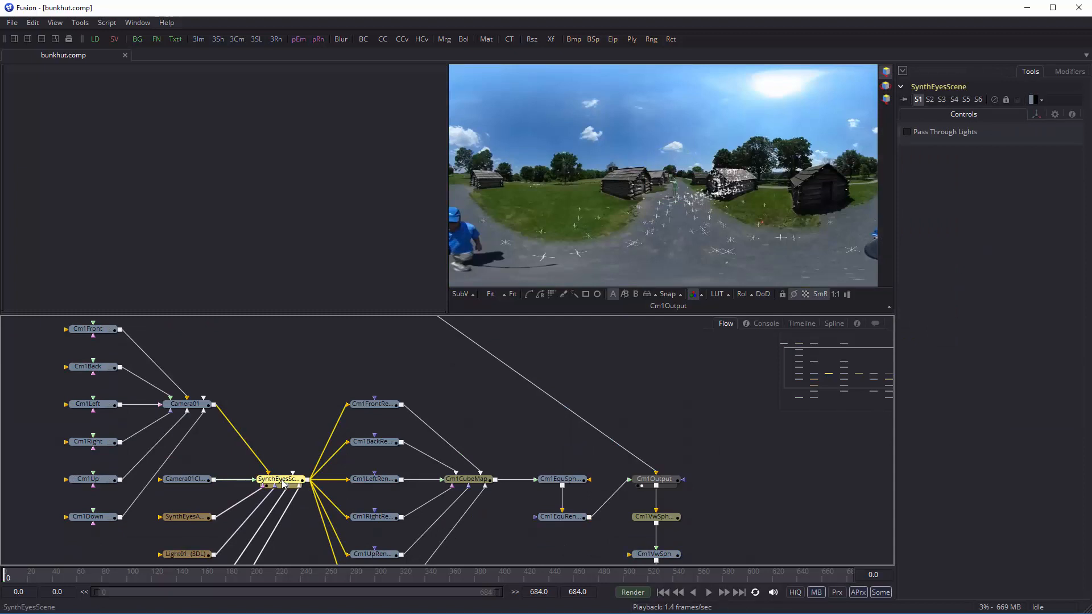
key(1)
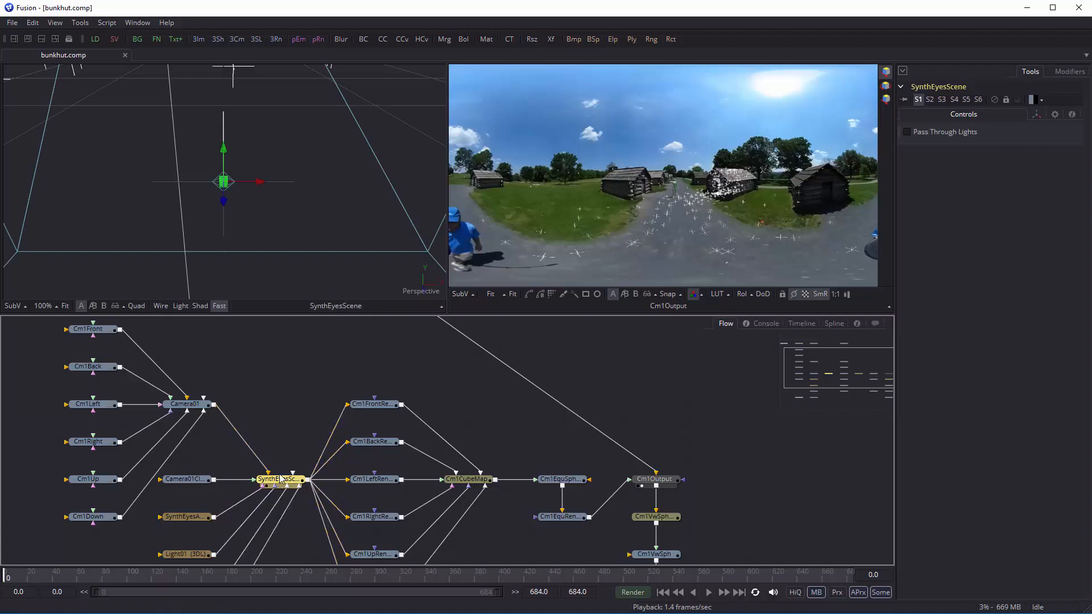
Examine the tracker points, camera rig and figure of the 3D scene in perspective and in the quad view
scroll(310, 212, down, 10)
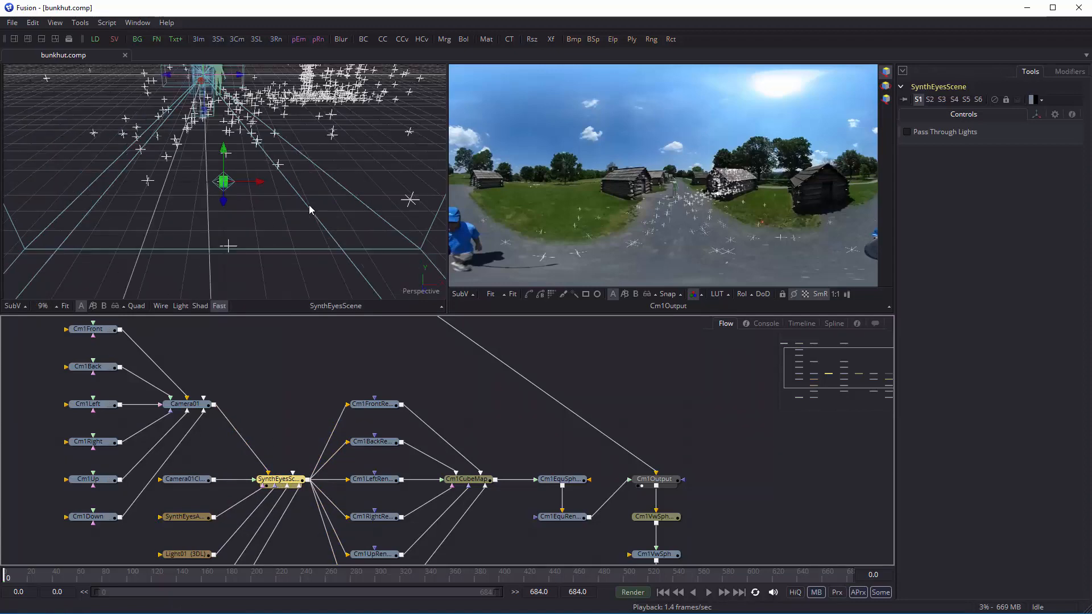
scroll(310, 210, down, 2)
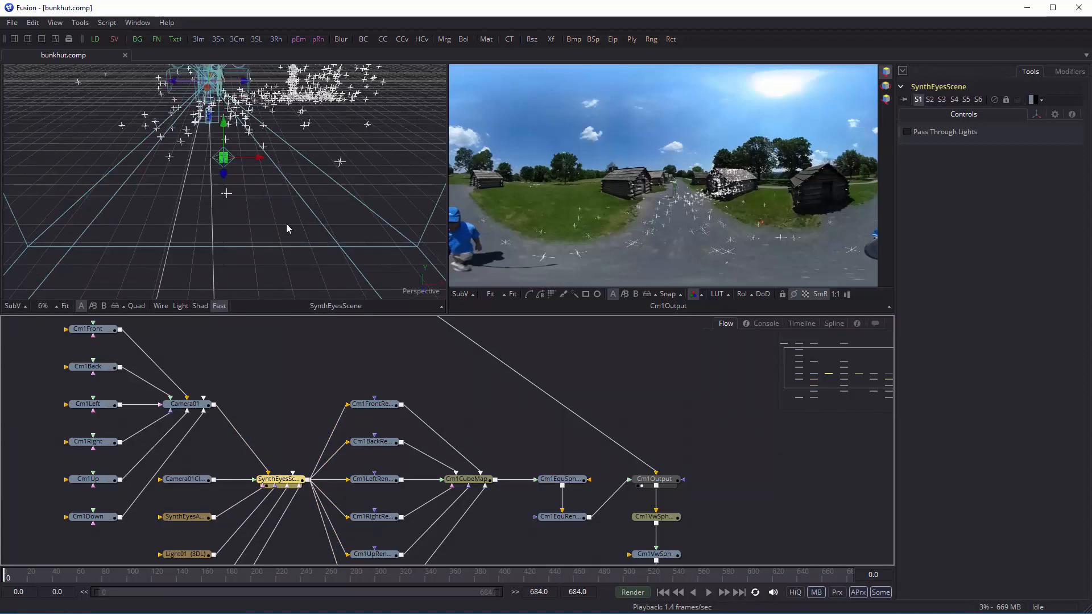
alt+middle_drag(246, 190, 227, 298)
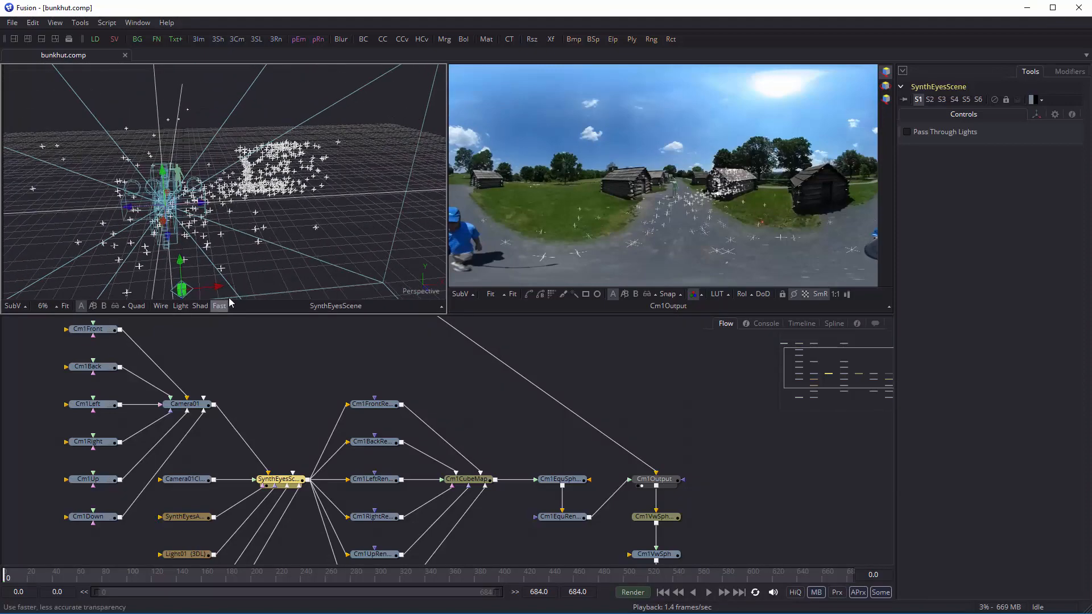
alt+middle_drag(280, 260, 256, 265)
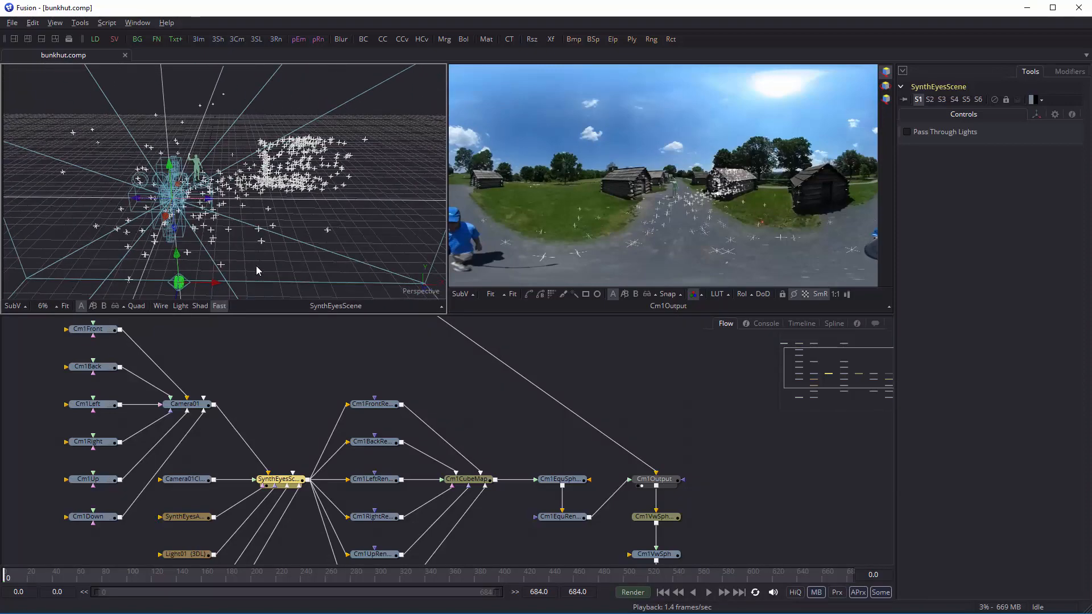
click(136, 306)
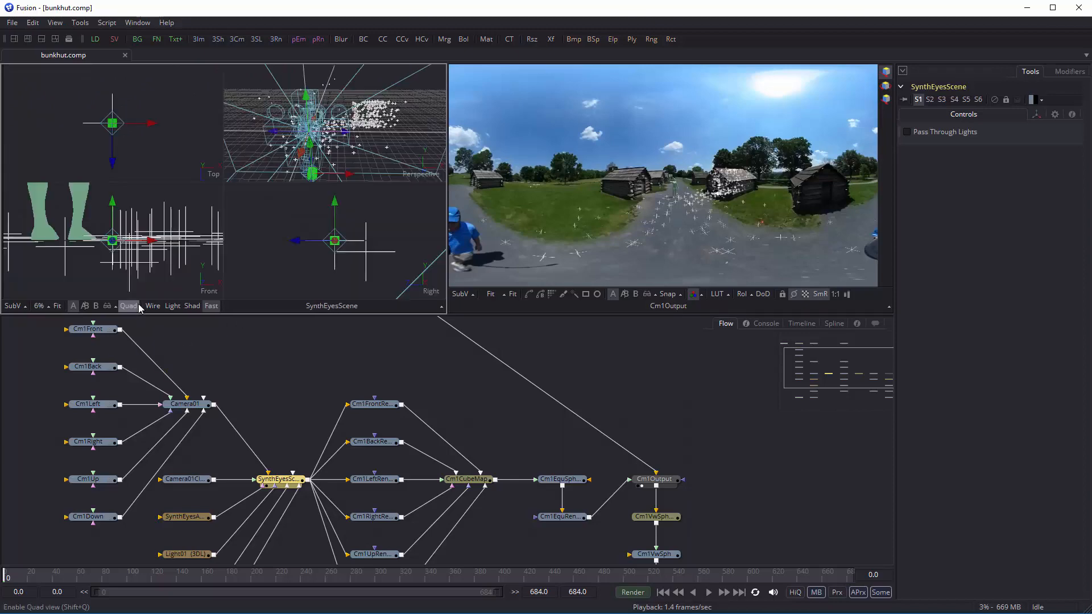
click(140, 307)
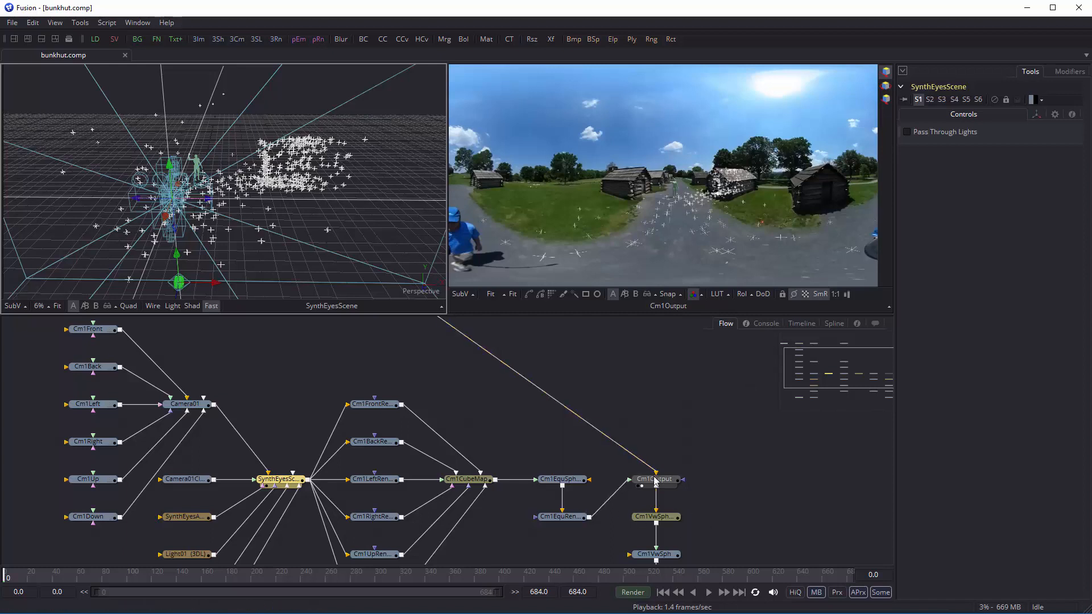
Show the source shot R0010077_er.MP4 in the first viewer and select the three Camera01Spin nodes that follow it in the flow
mouse_move(655, 483)
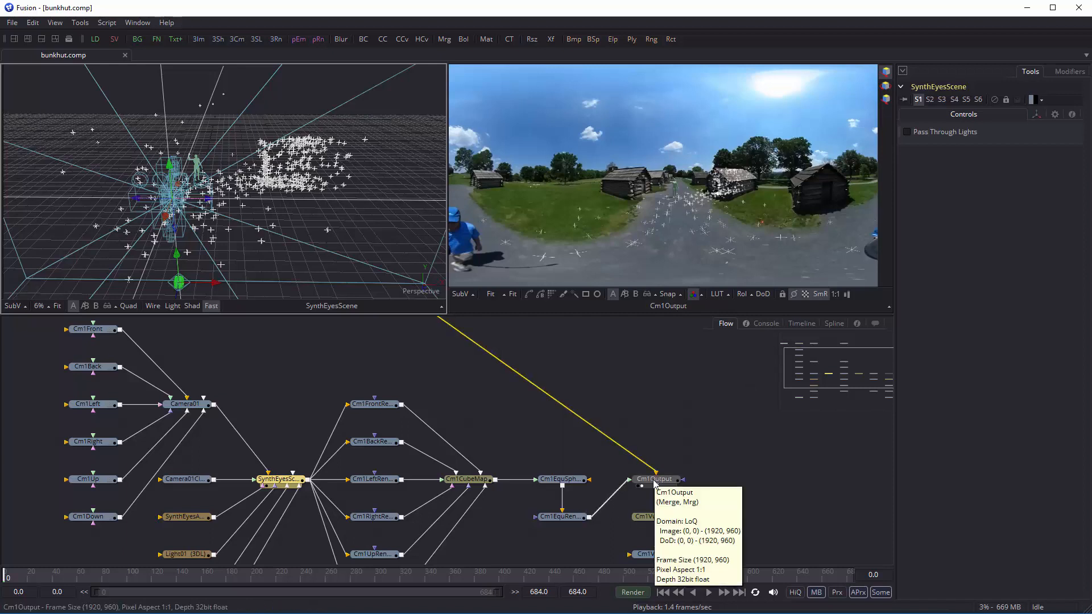
scroll(666, 463, up, 2)
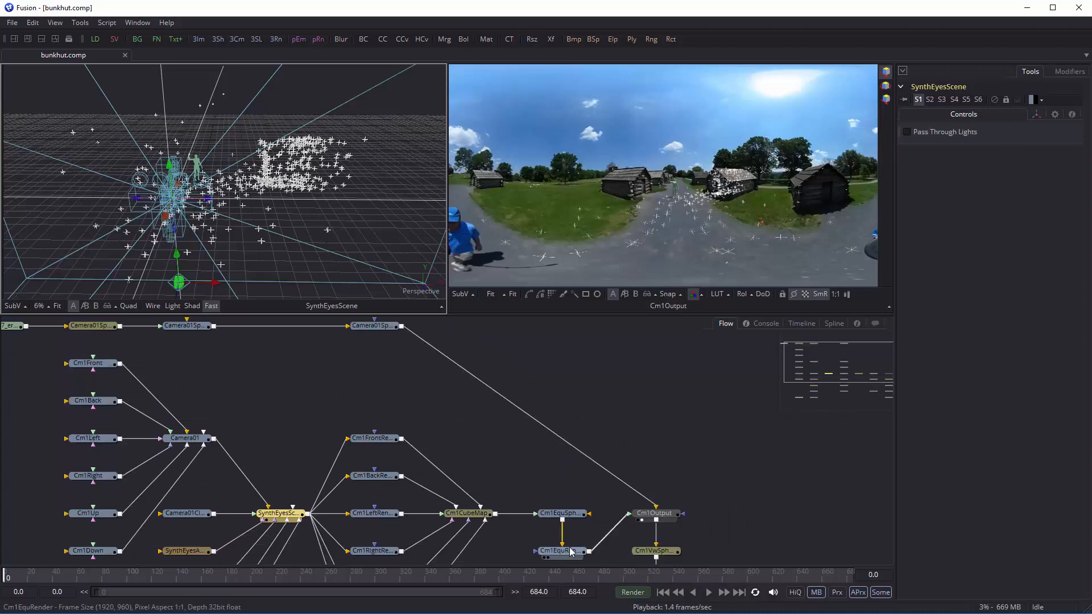
scroll(455, 413, down, 6)
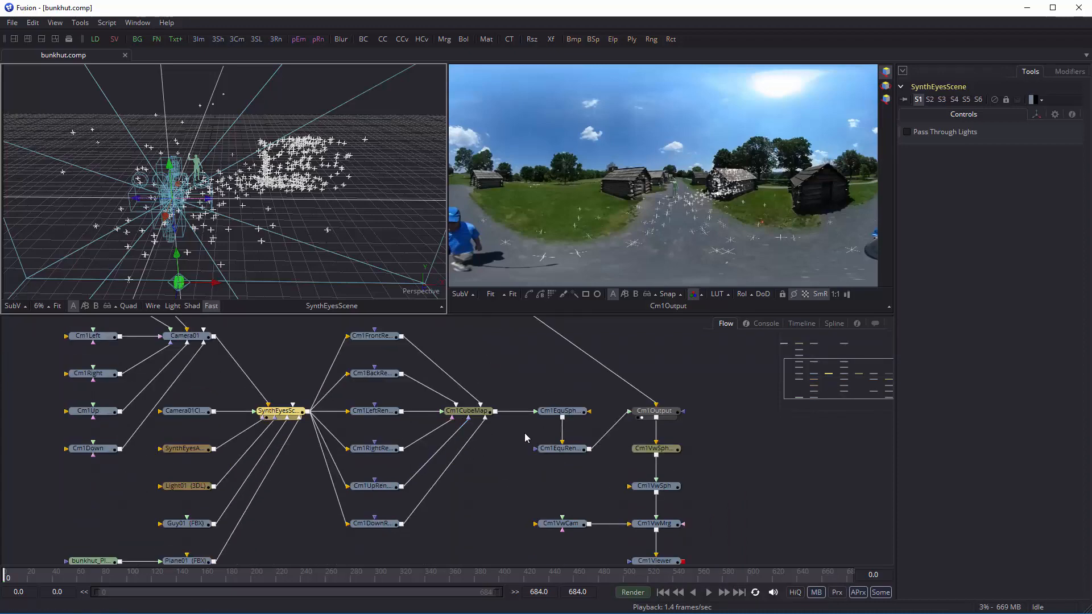
scroll(524, 432, up, 6)
scroll(412, 388, up, 2)
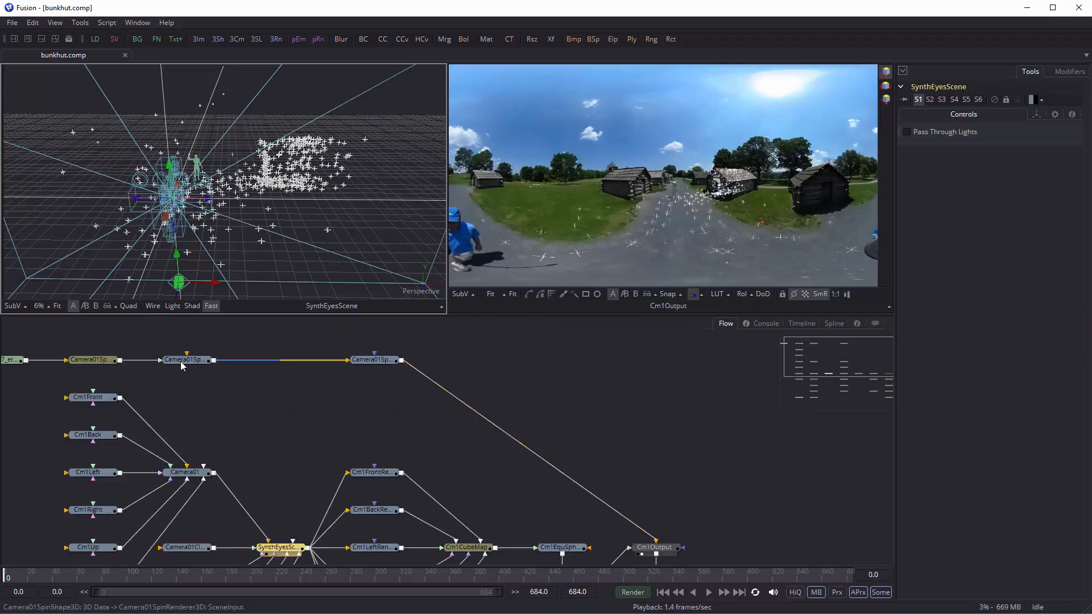
middle_drag(339, 407, 455, 424)
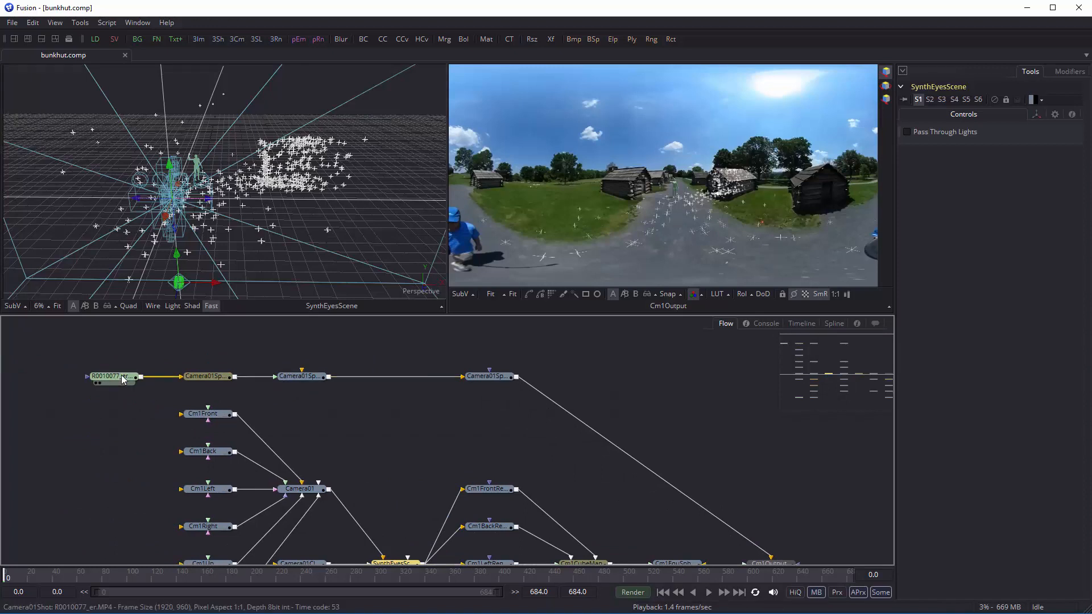
click(123, 380)
key(1)
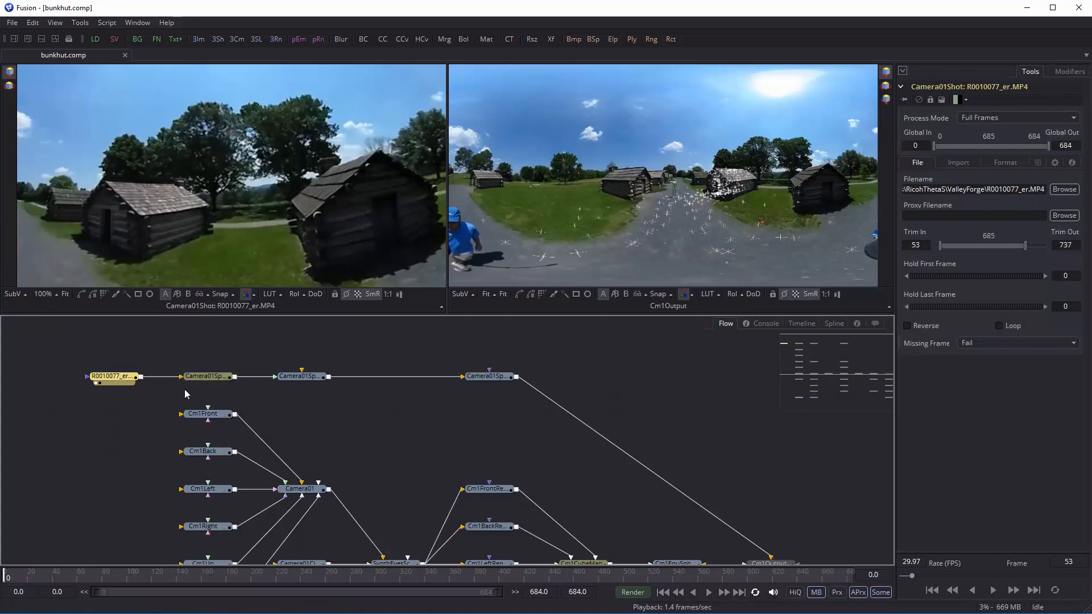
drag(157, 396, 568, 347)
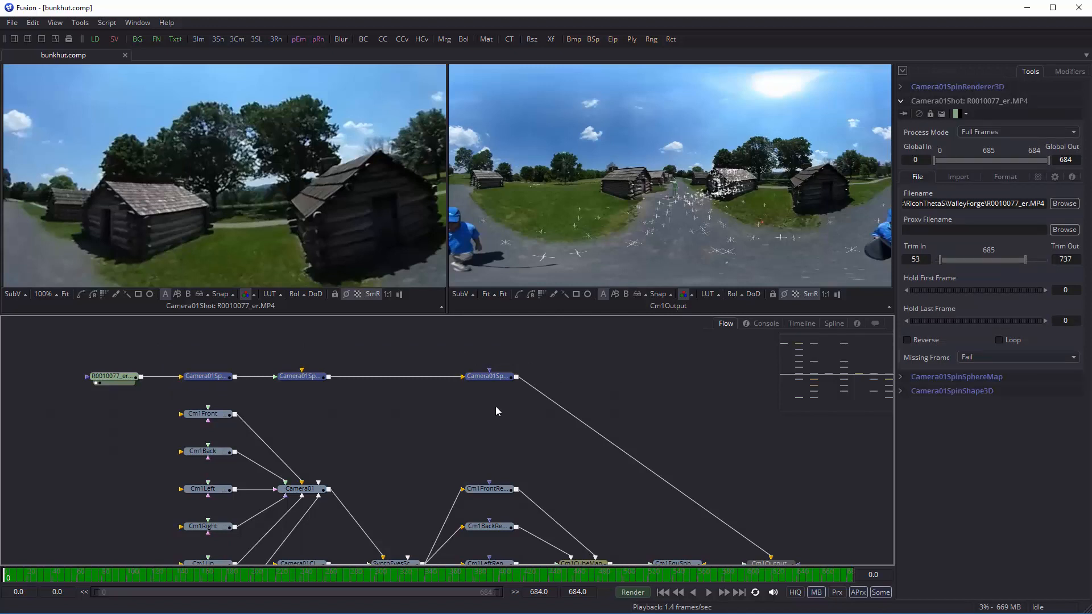
Follow the flow to the merged output and load the Cm1EquRender node into the first viewer
scroll(496, 406, down, 3)
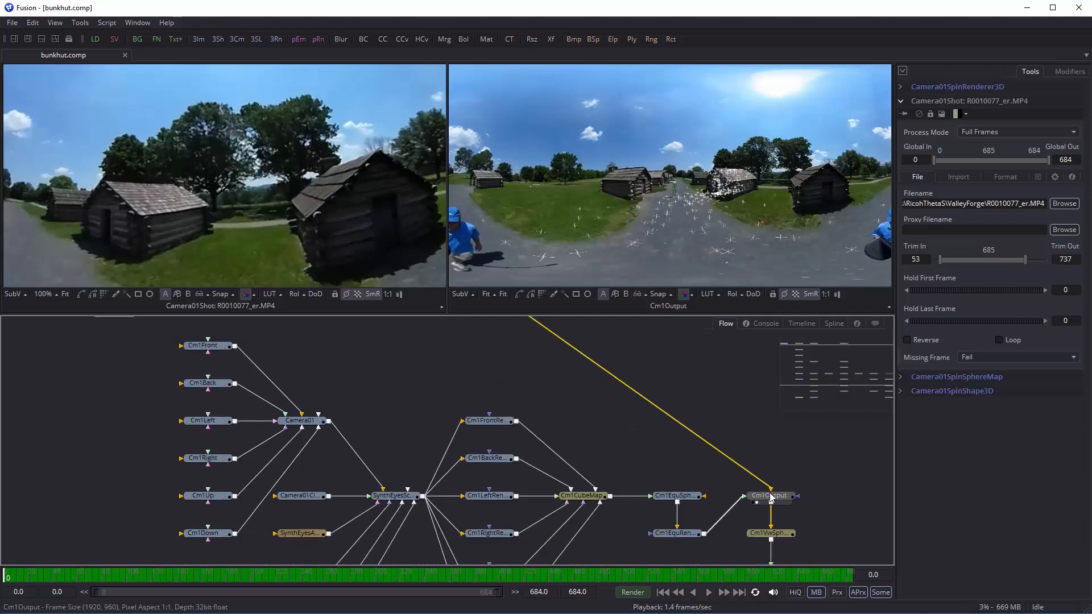
mouse_move(772, 497)
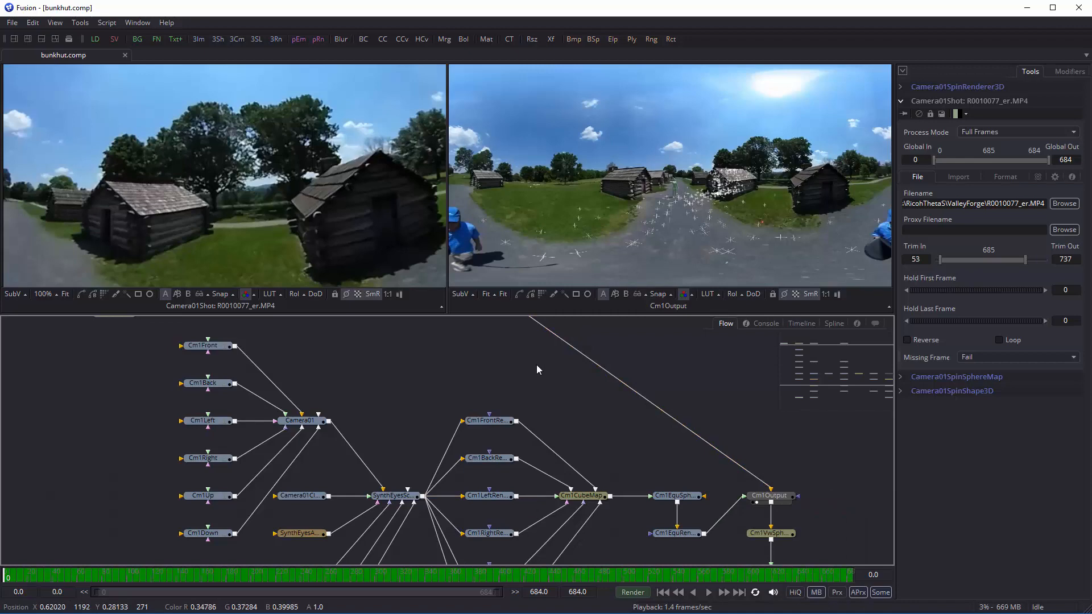
scroll(495, 402, down, 2)
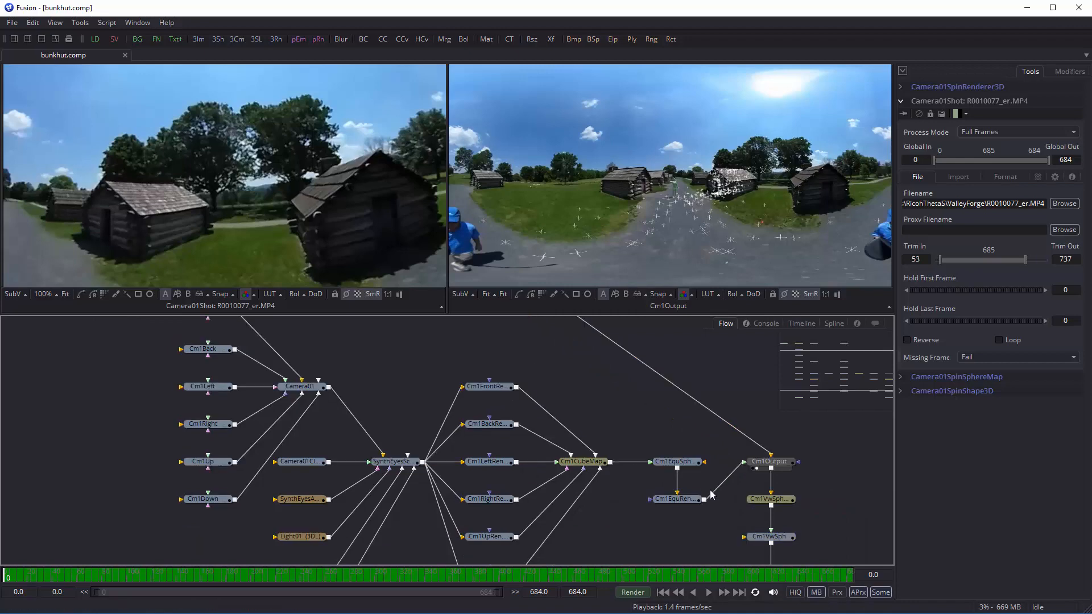
click(673, 506)
key(1)
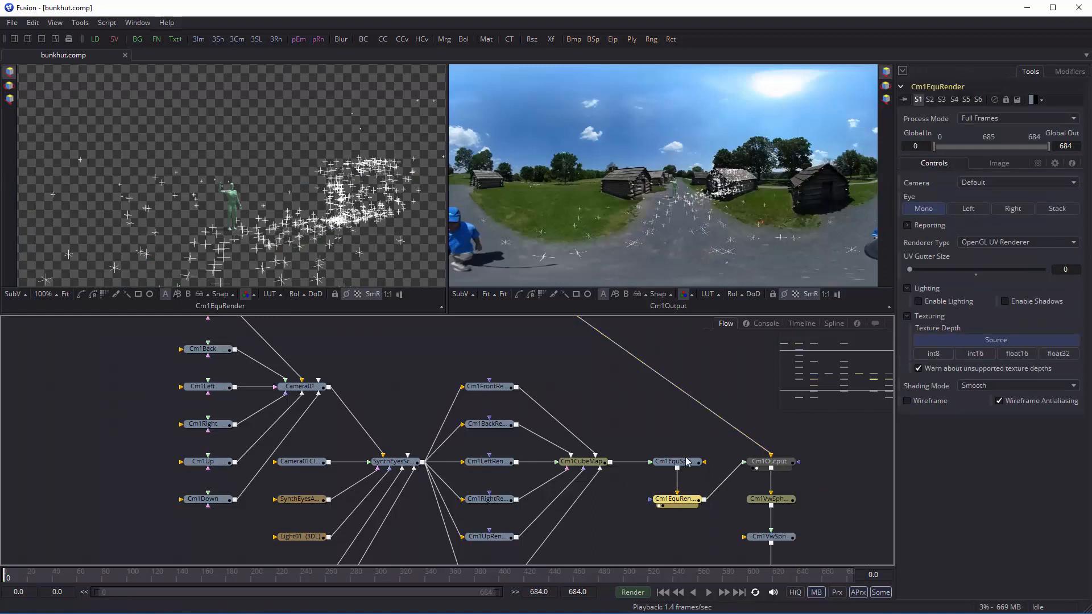
Show the Cm1Viewer renderer node in the first viewer and fit its image to the view
scroll(443, 423, down, 2)
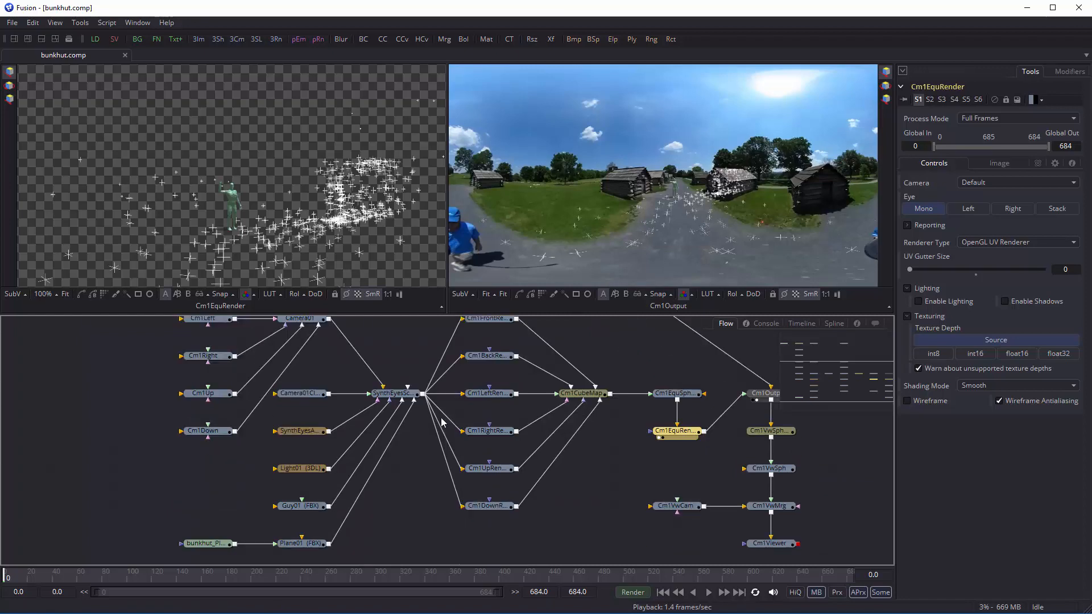
scroll(444, 422, down, 1)
scroll(443, 423, up, 2)
scroll(443, 423, down, 2)
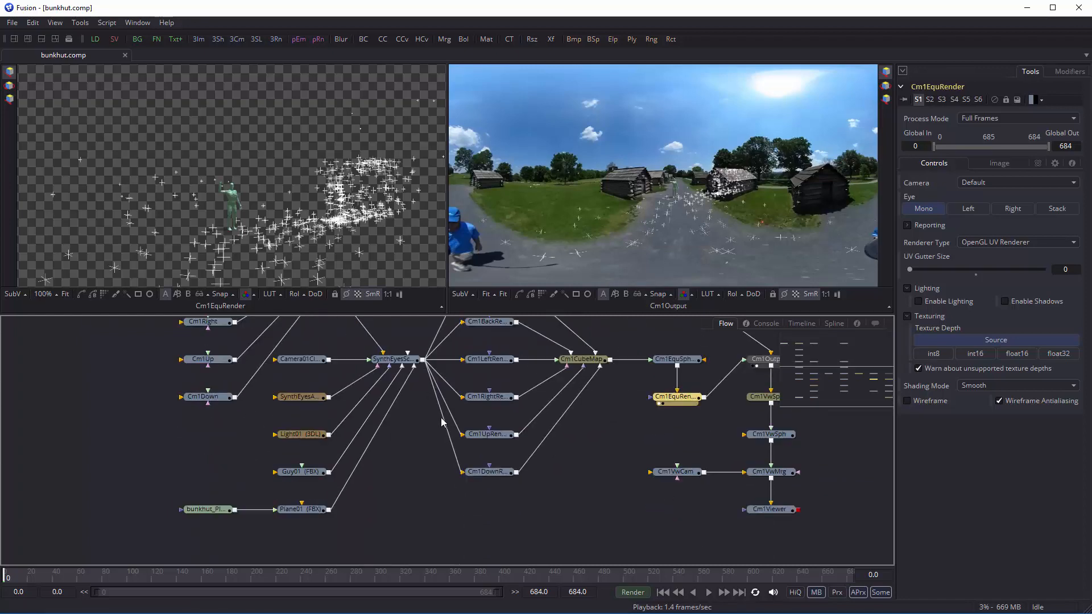
scroll(572, 444, up, 1)
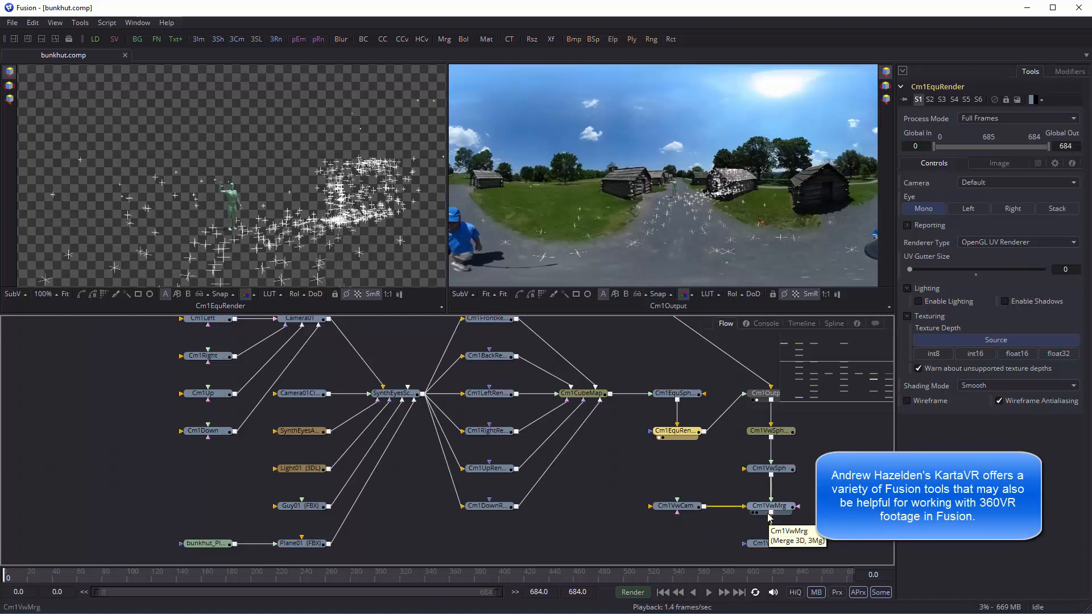
click(768, 543)
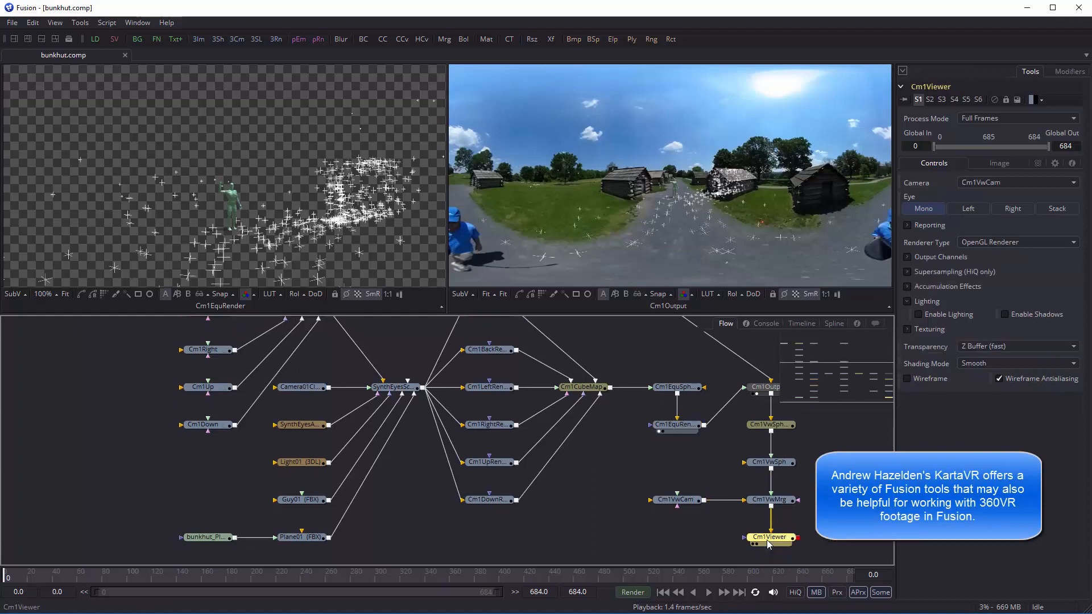
key(1)
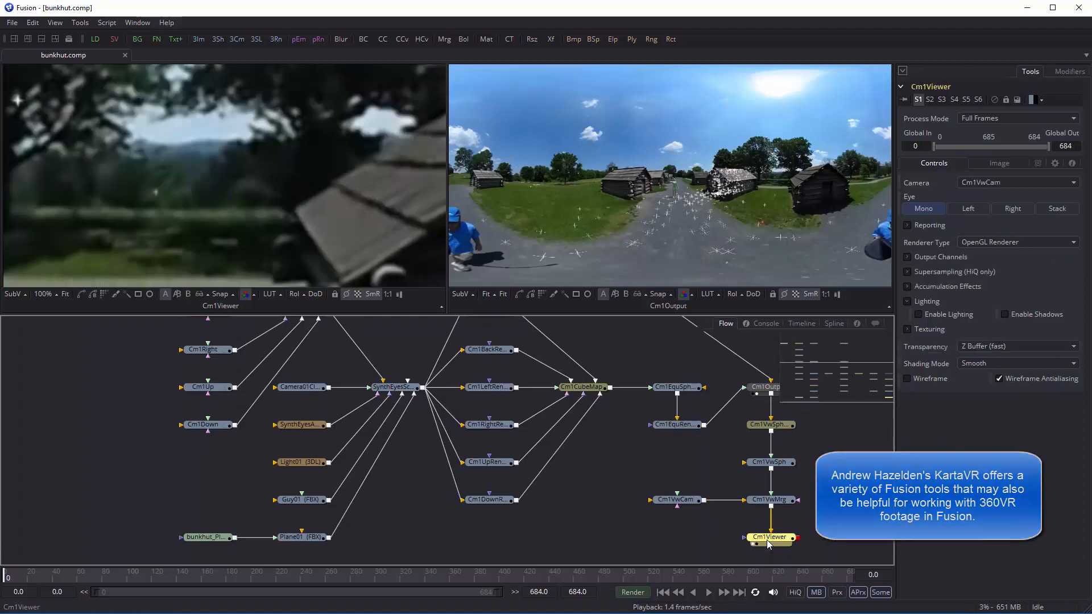
click(64, 294)
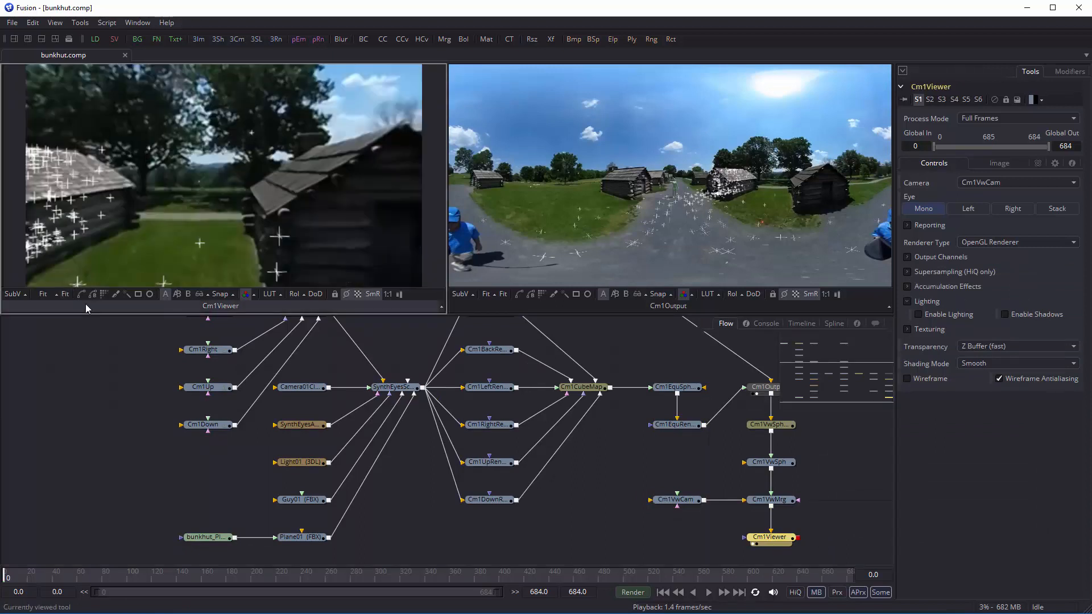
Rotate the Cm1VwCam camera to about 84.5 in Y and about -11.8 in X to aim at the inserted figure
click(688, 503)
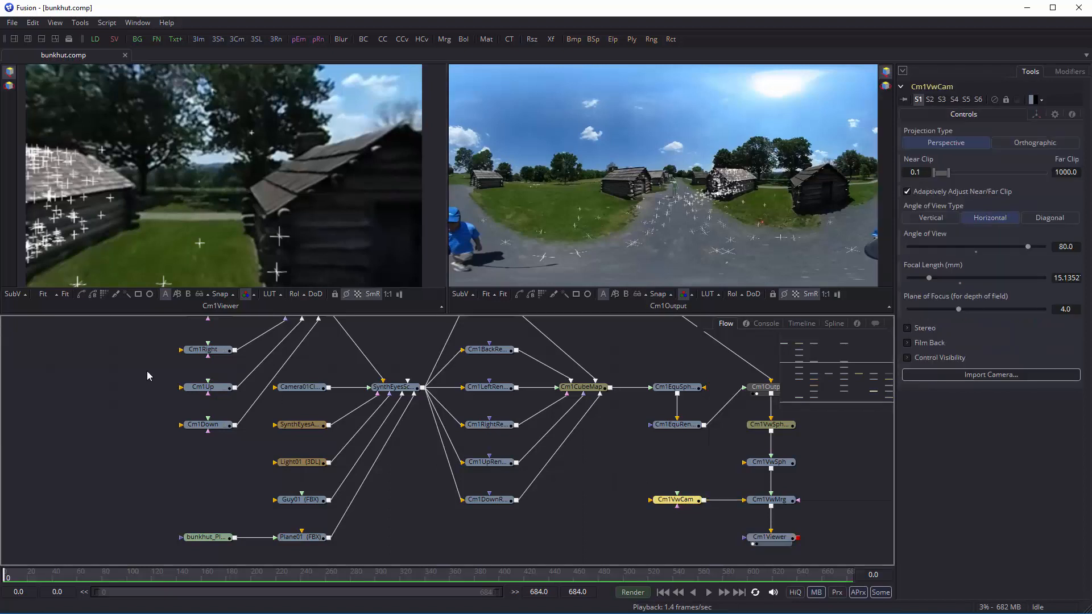
click(1036, 113)
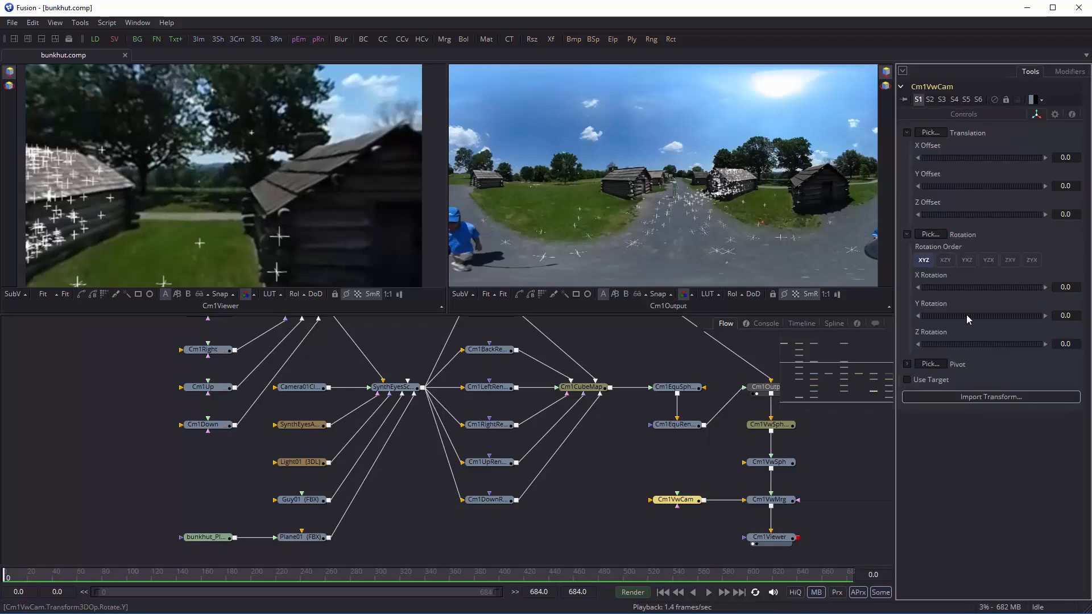
drag(967, 315, 1011, 332)
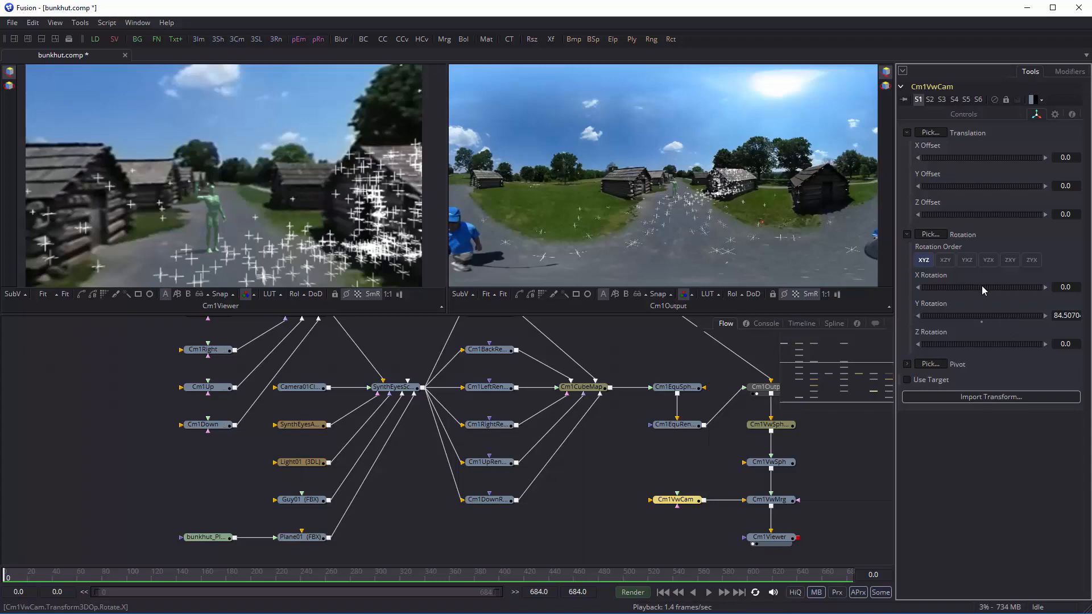
mouse_move(977, 287)
mouse_down()
mouse_move(963, 291)
mouse_move(977, 286)
mouse_up()
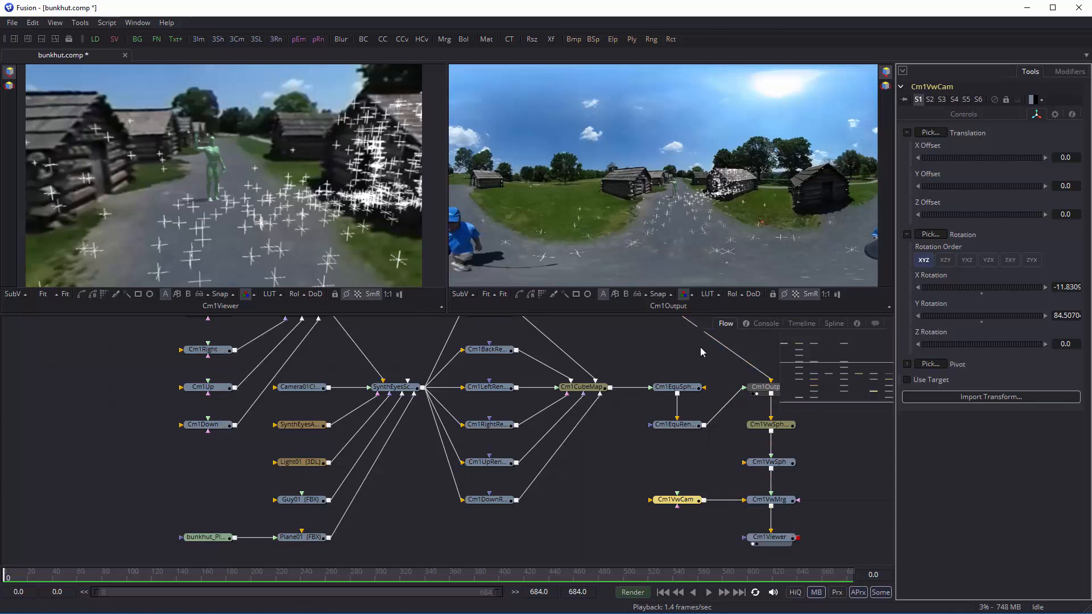
Go to frame 467 inside the hut and turn the Cm1VwCam camera to a Y rotation of about 16.9
drag(251, 576, 283, 576)
click(583, 574)
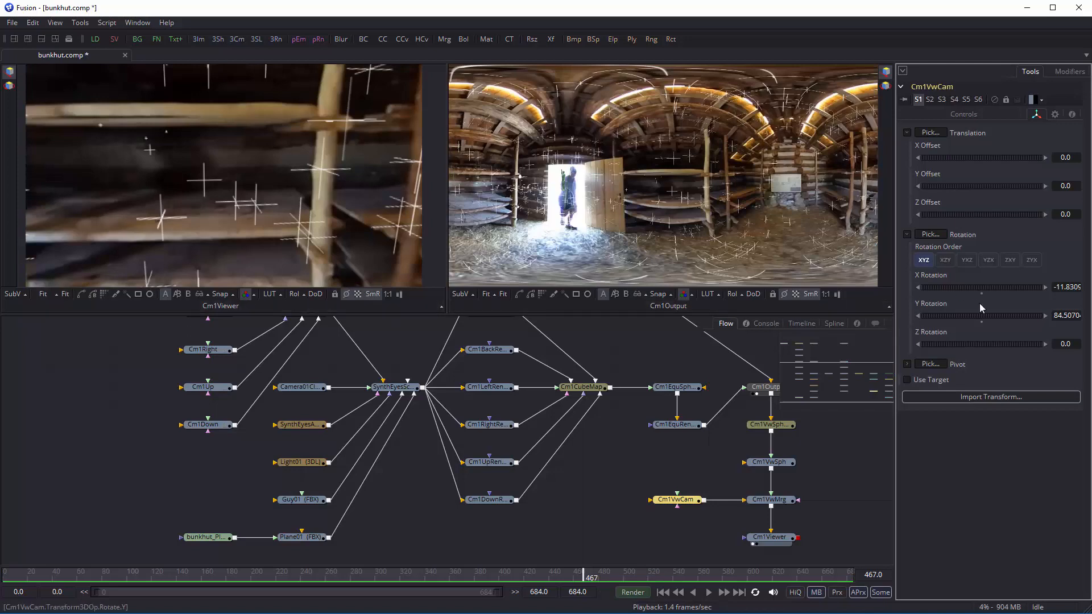
drag(978, 315, 956, 325)
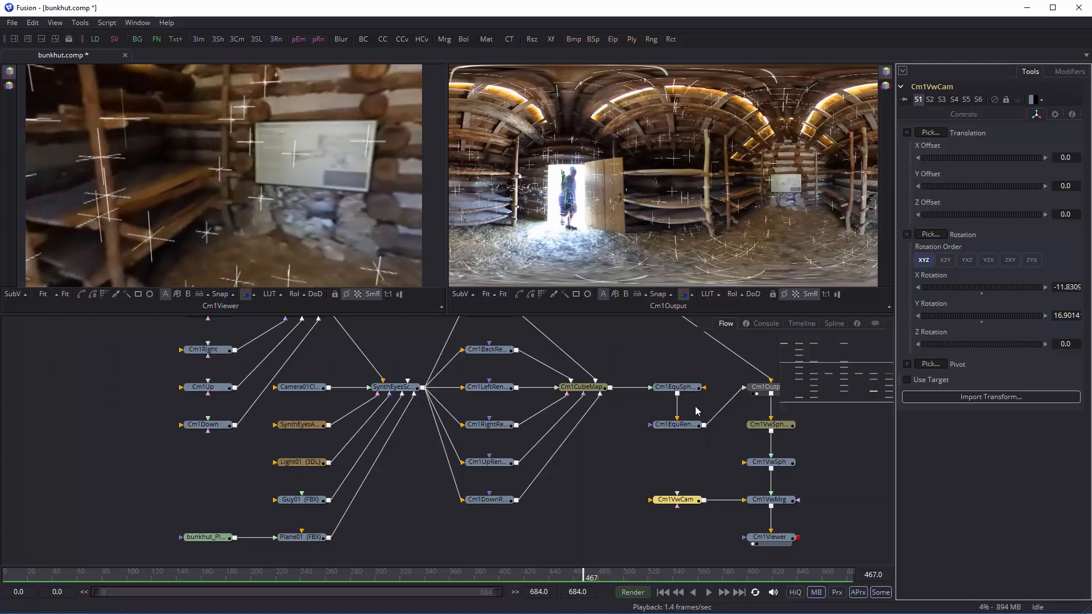
scroll(475, 466, up, 3)
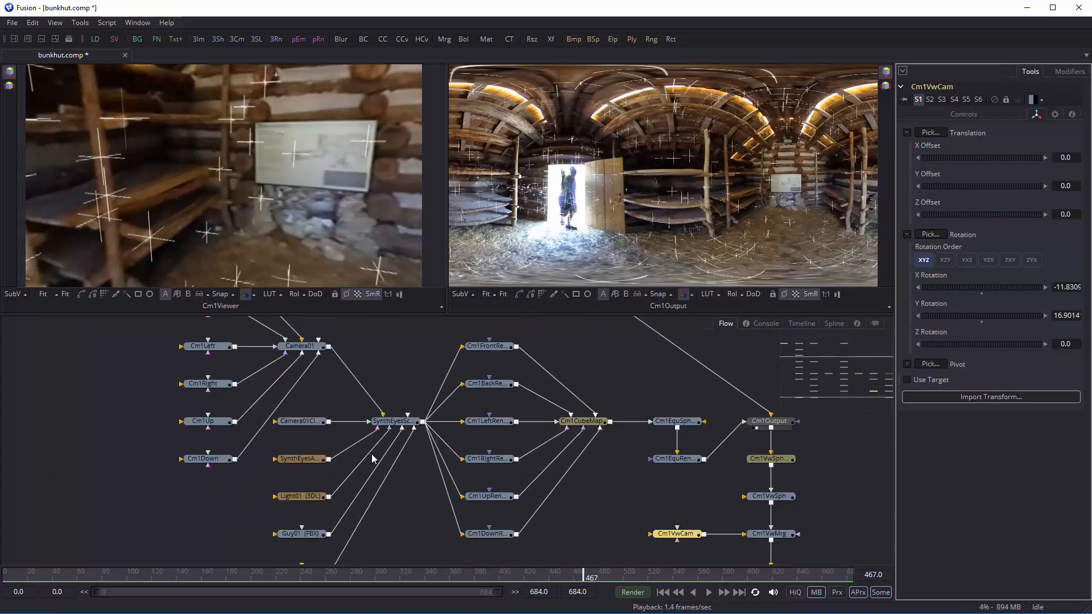
scroll(239, 445, up, 3)
scroll(239, 445, down, 1)
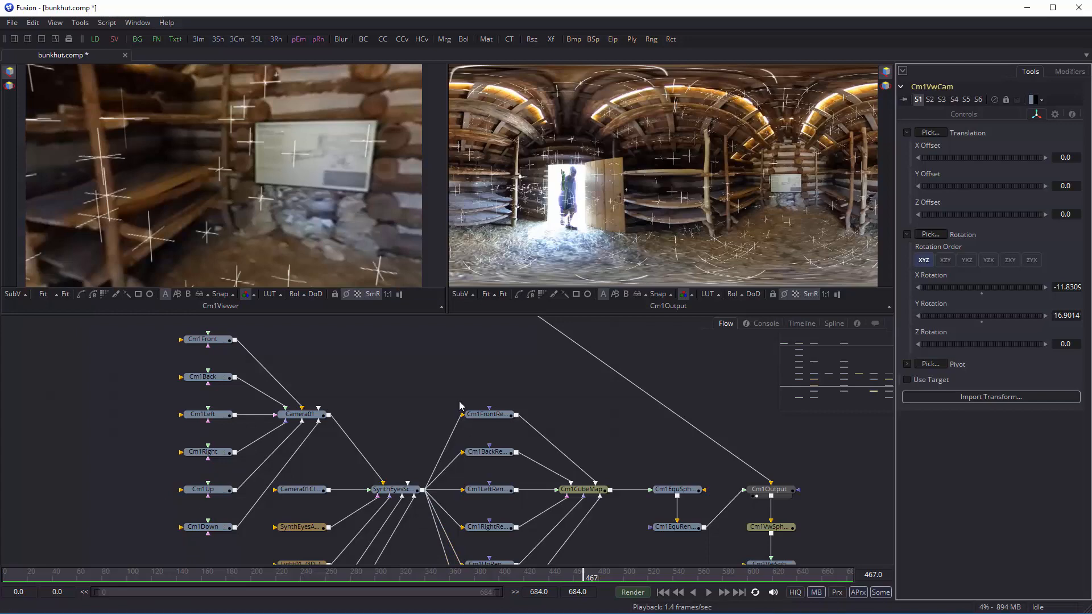
scroll(704, 506, down, 3)
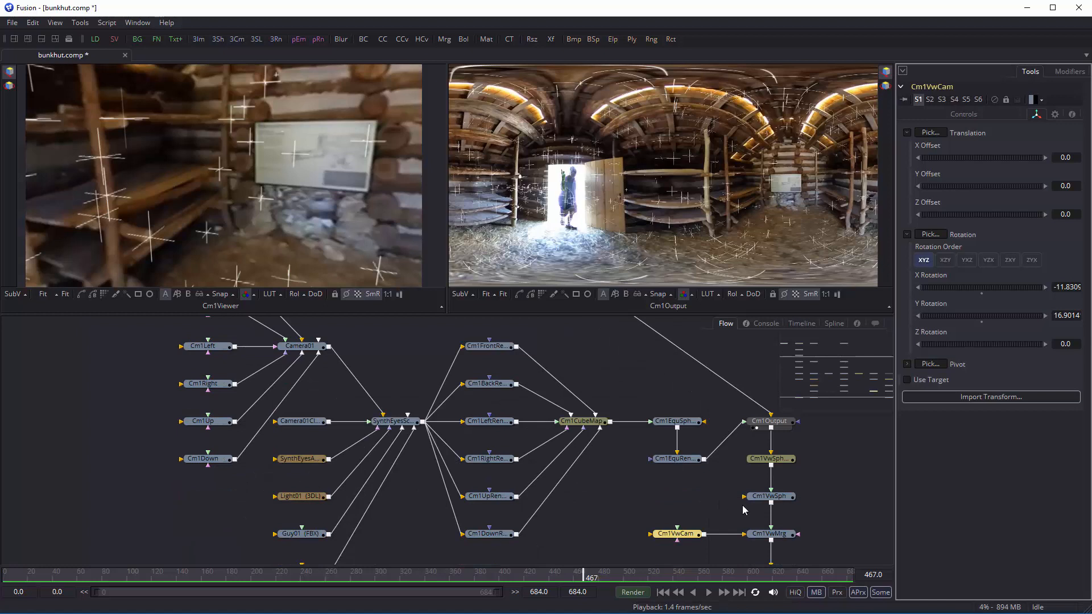